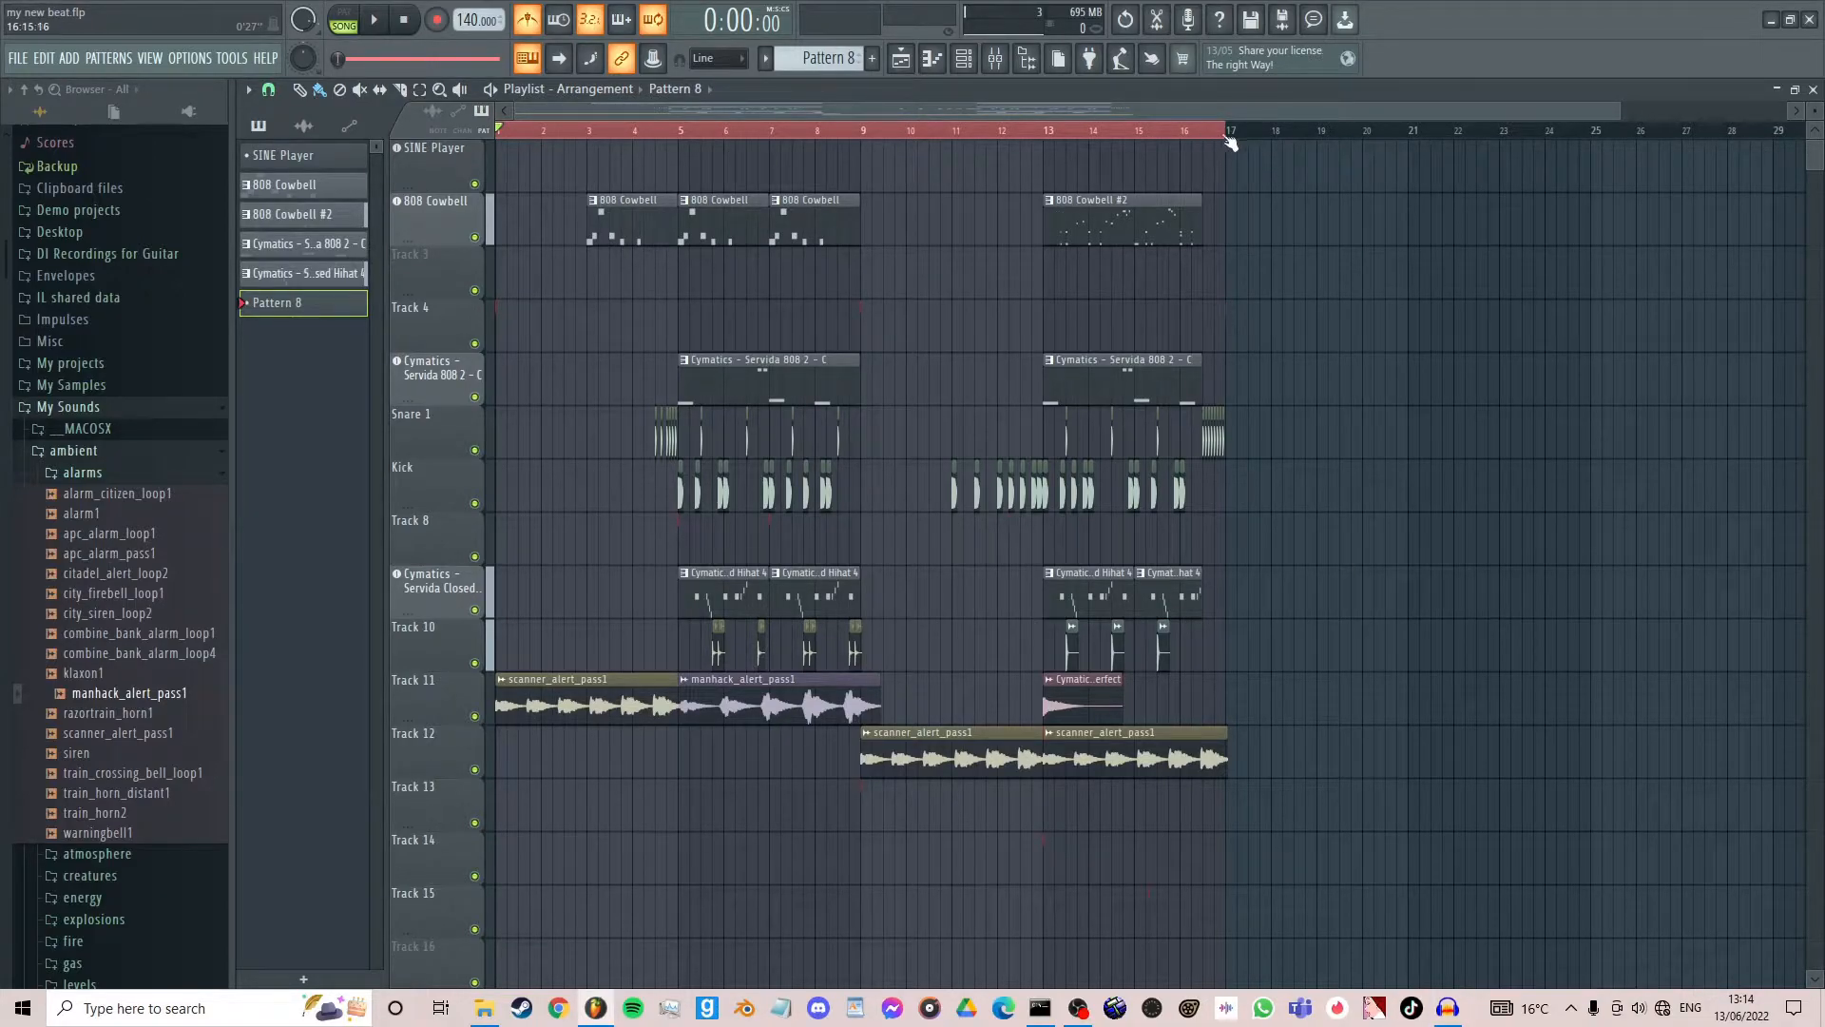
- Collapse the ambient sound folder and look inside the Cymatics Servida artist series pack under My Sounds
click(636, 131)
drag(643, 133, 503, 130)
click(180, 452)
click(124, 539)
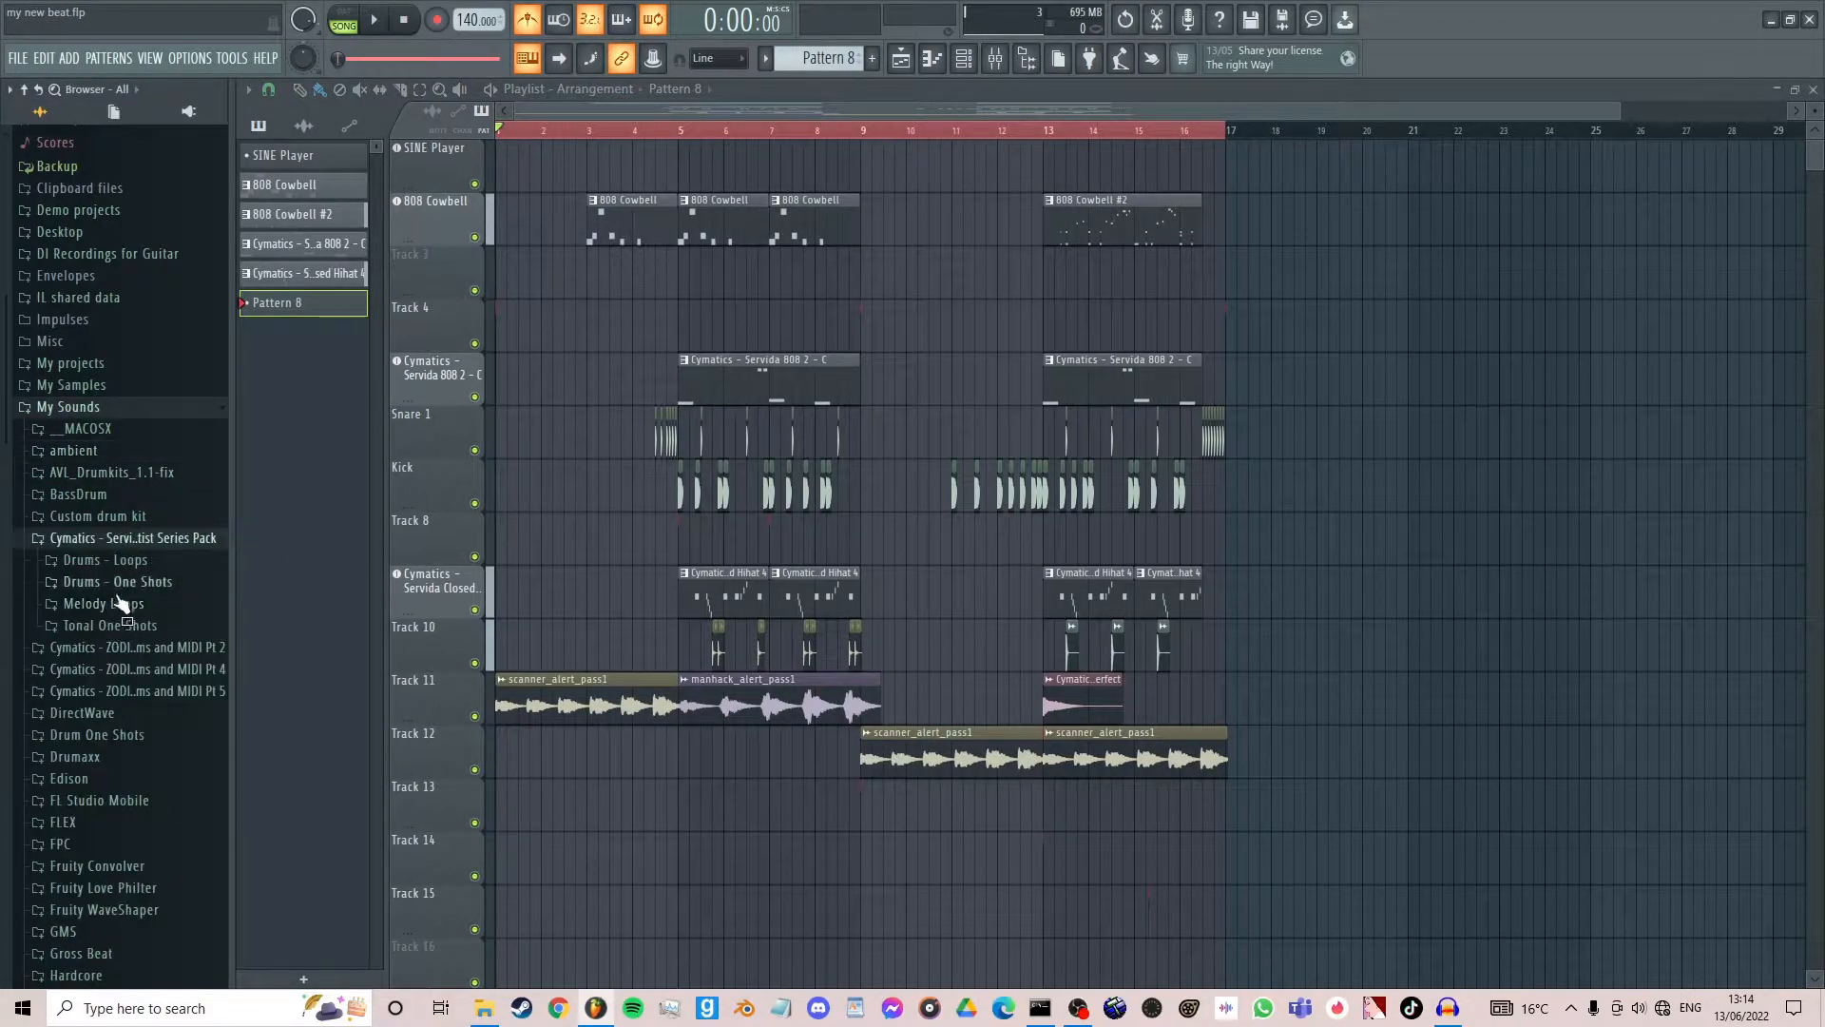
click(169, 544)
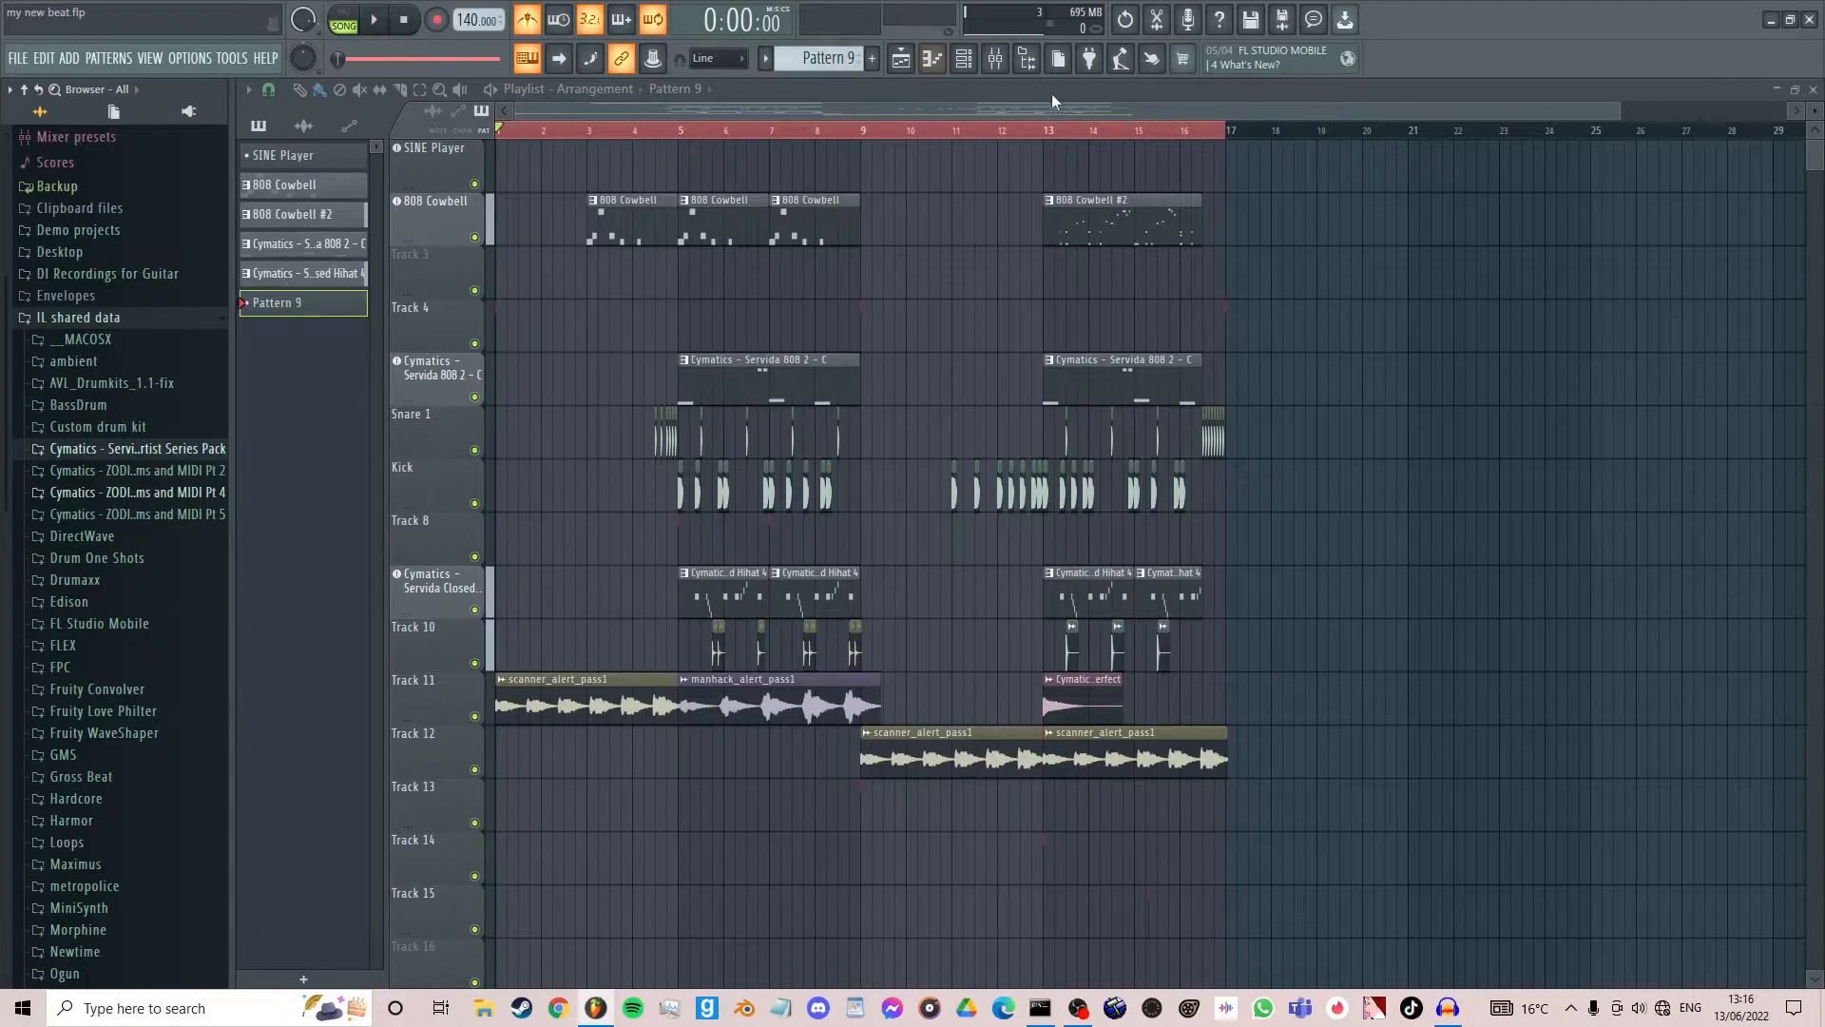
- Reset the tikTok snoring mixer track (track 8) to its default state
click(1014, 61)
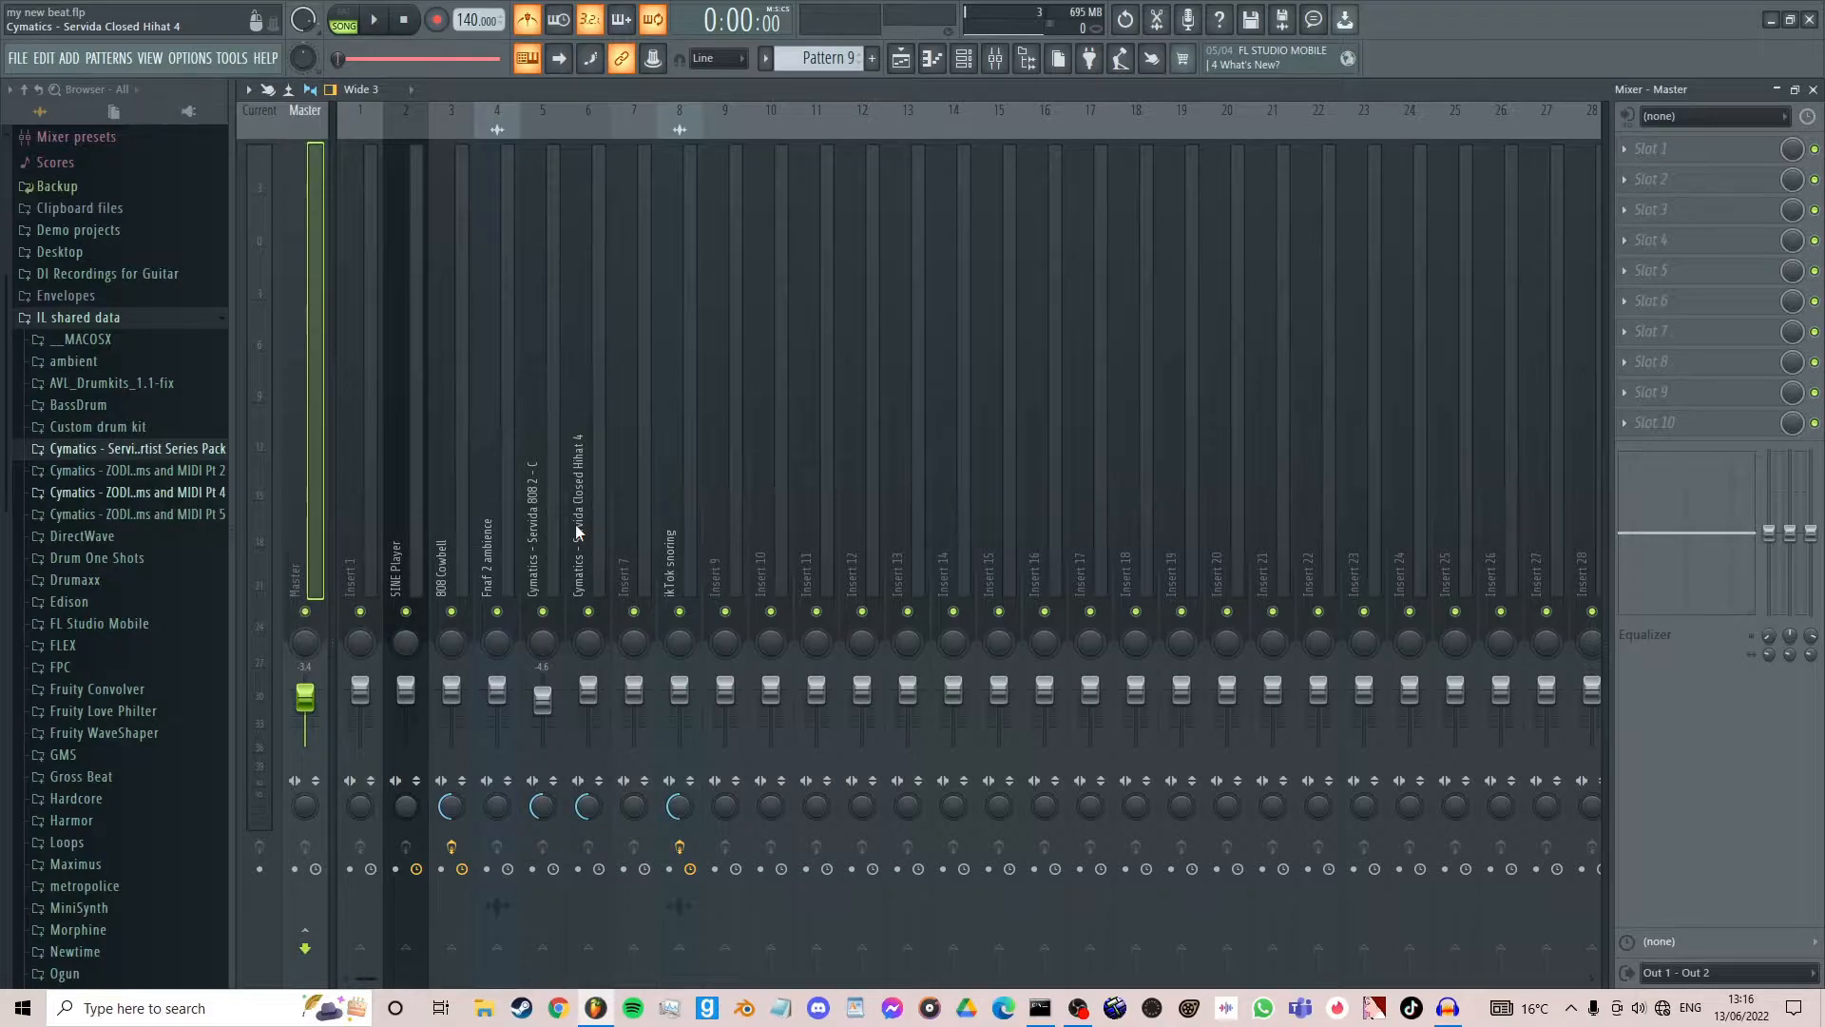
right_click(687, 431)
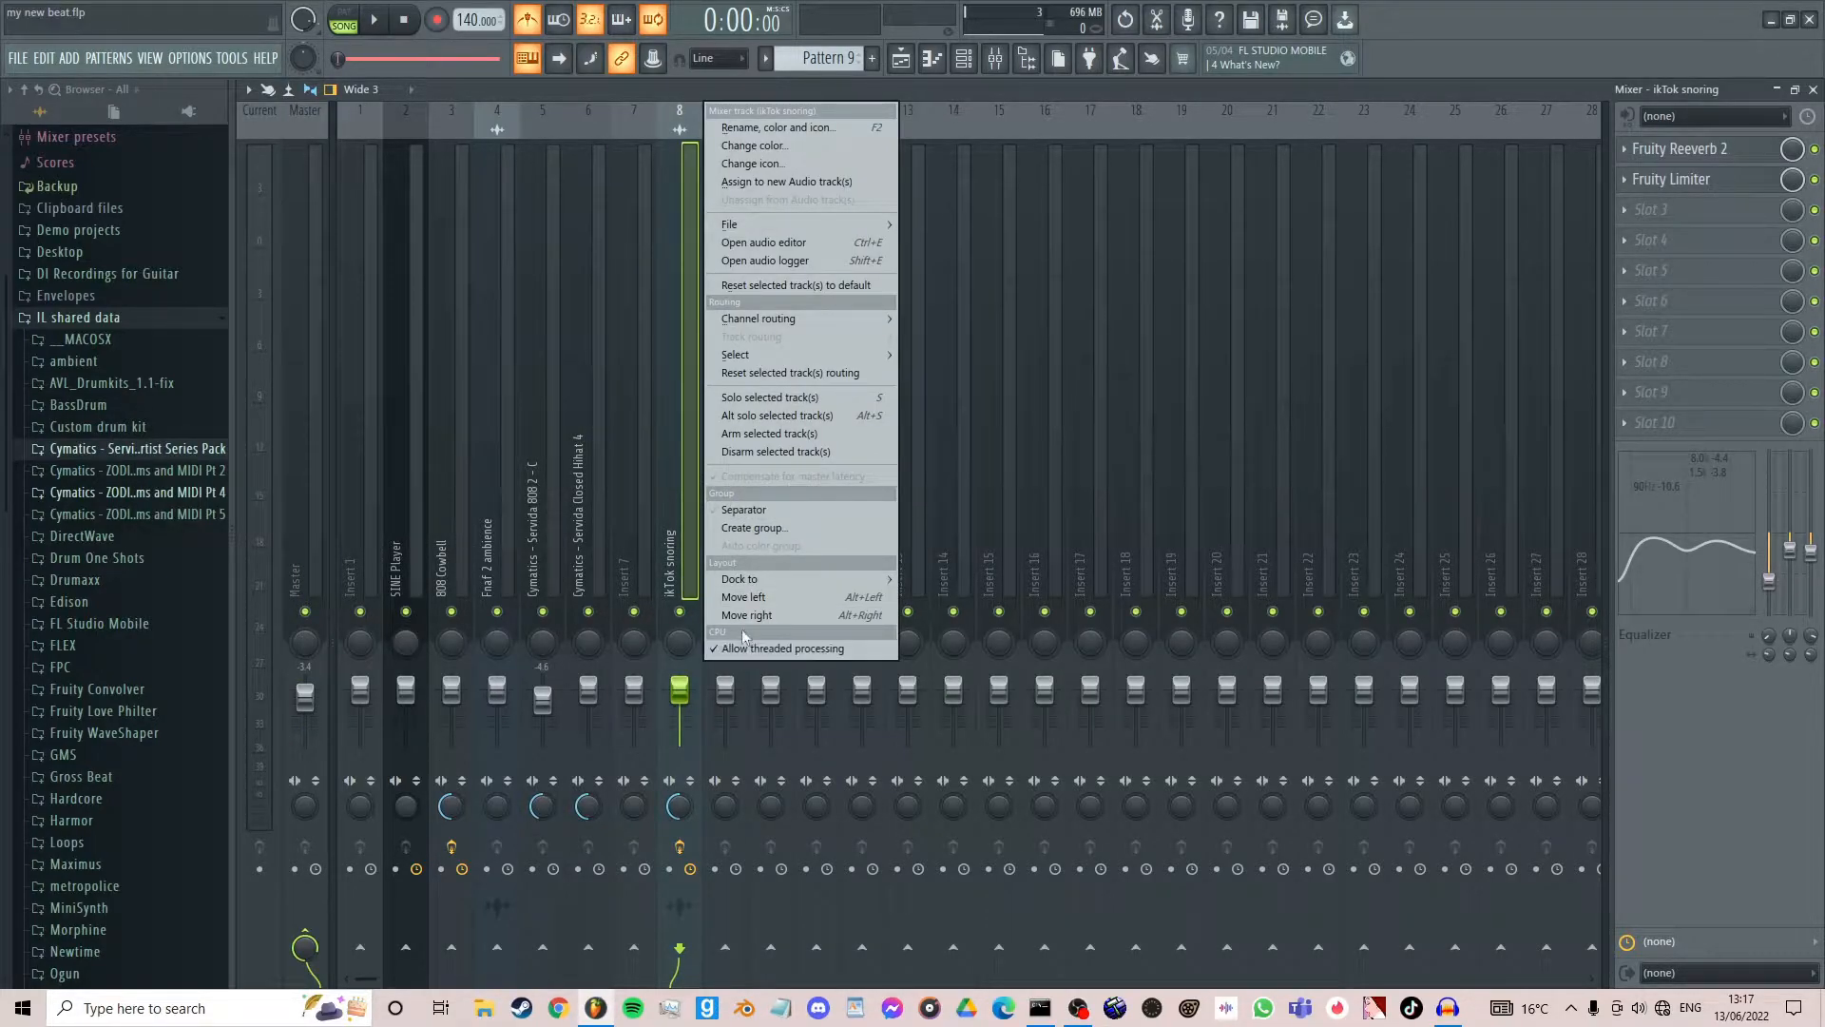
click(762, 284)
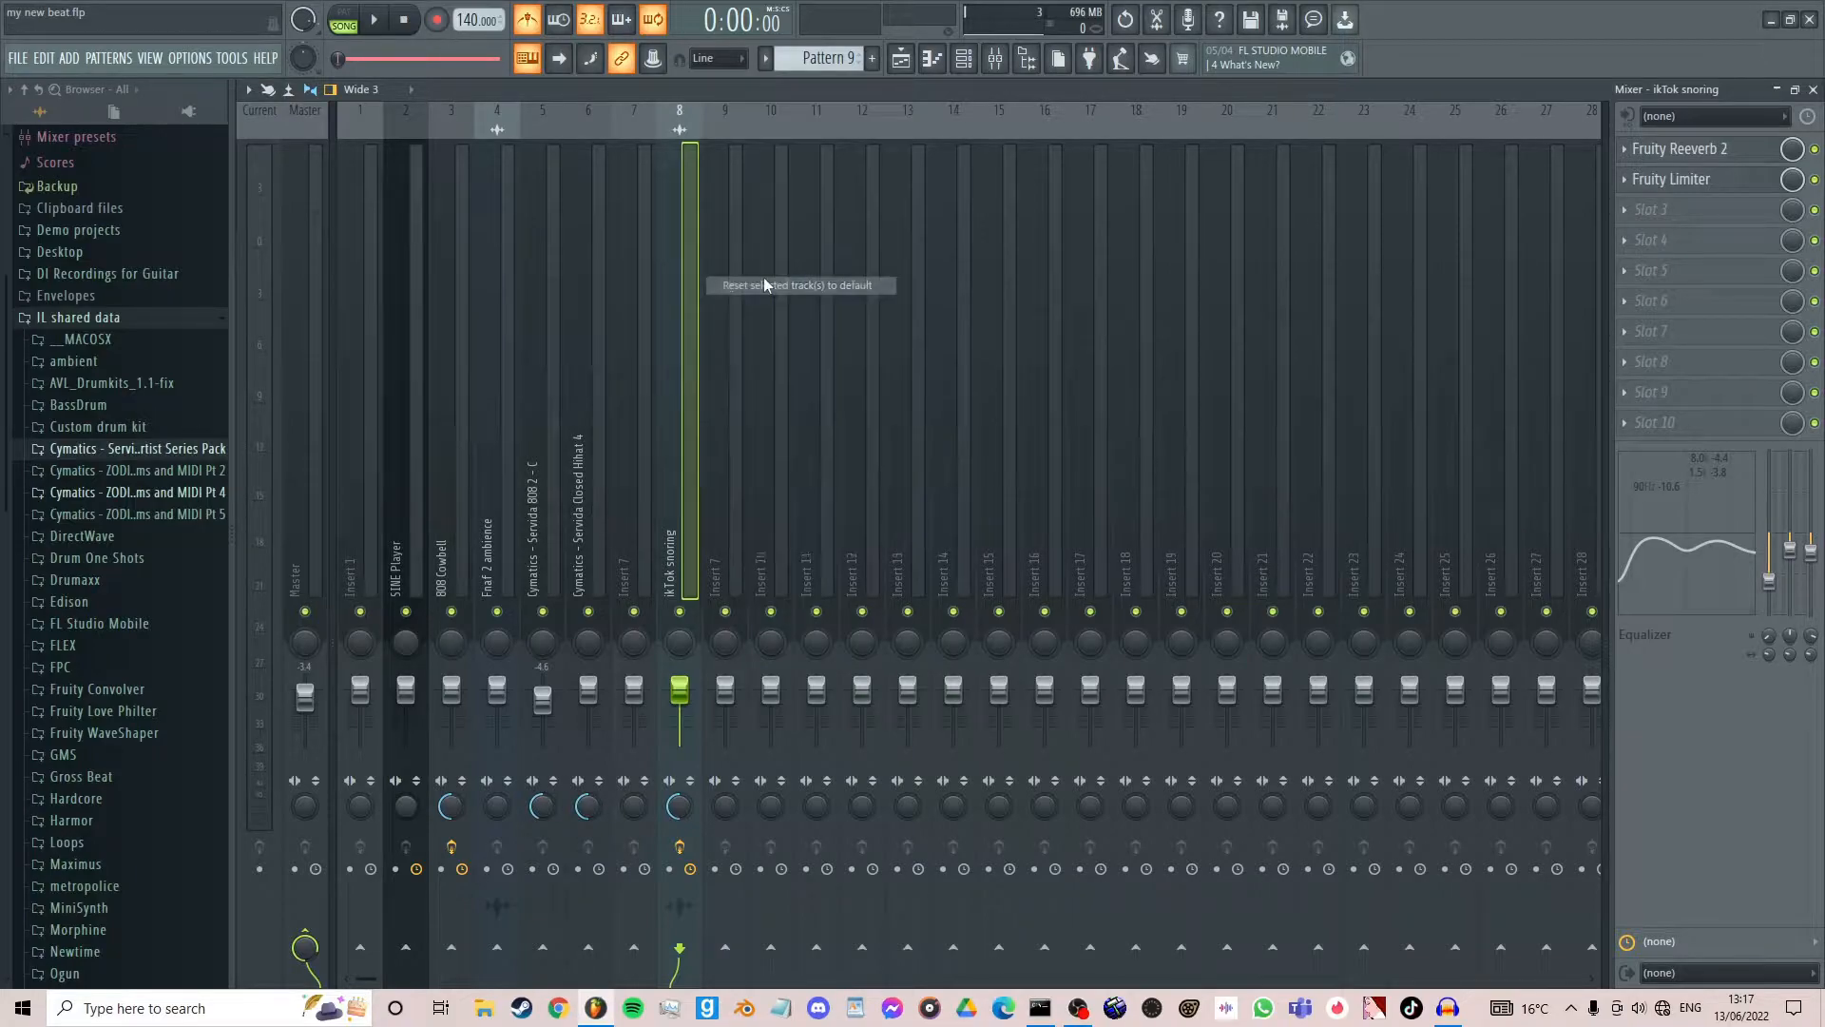
click(1033, 554)
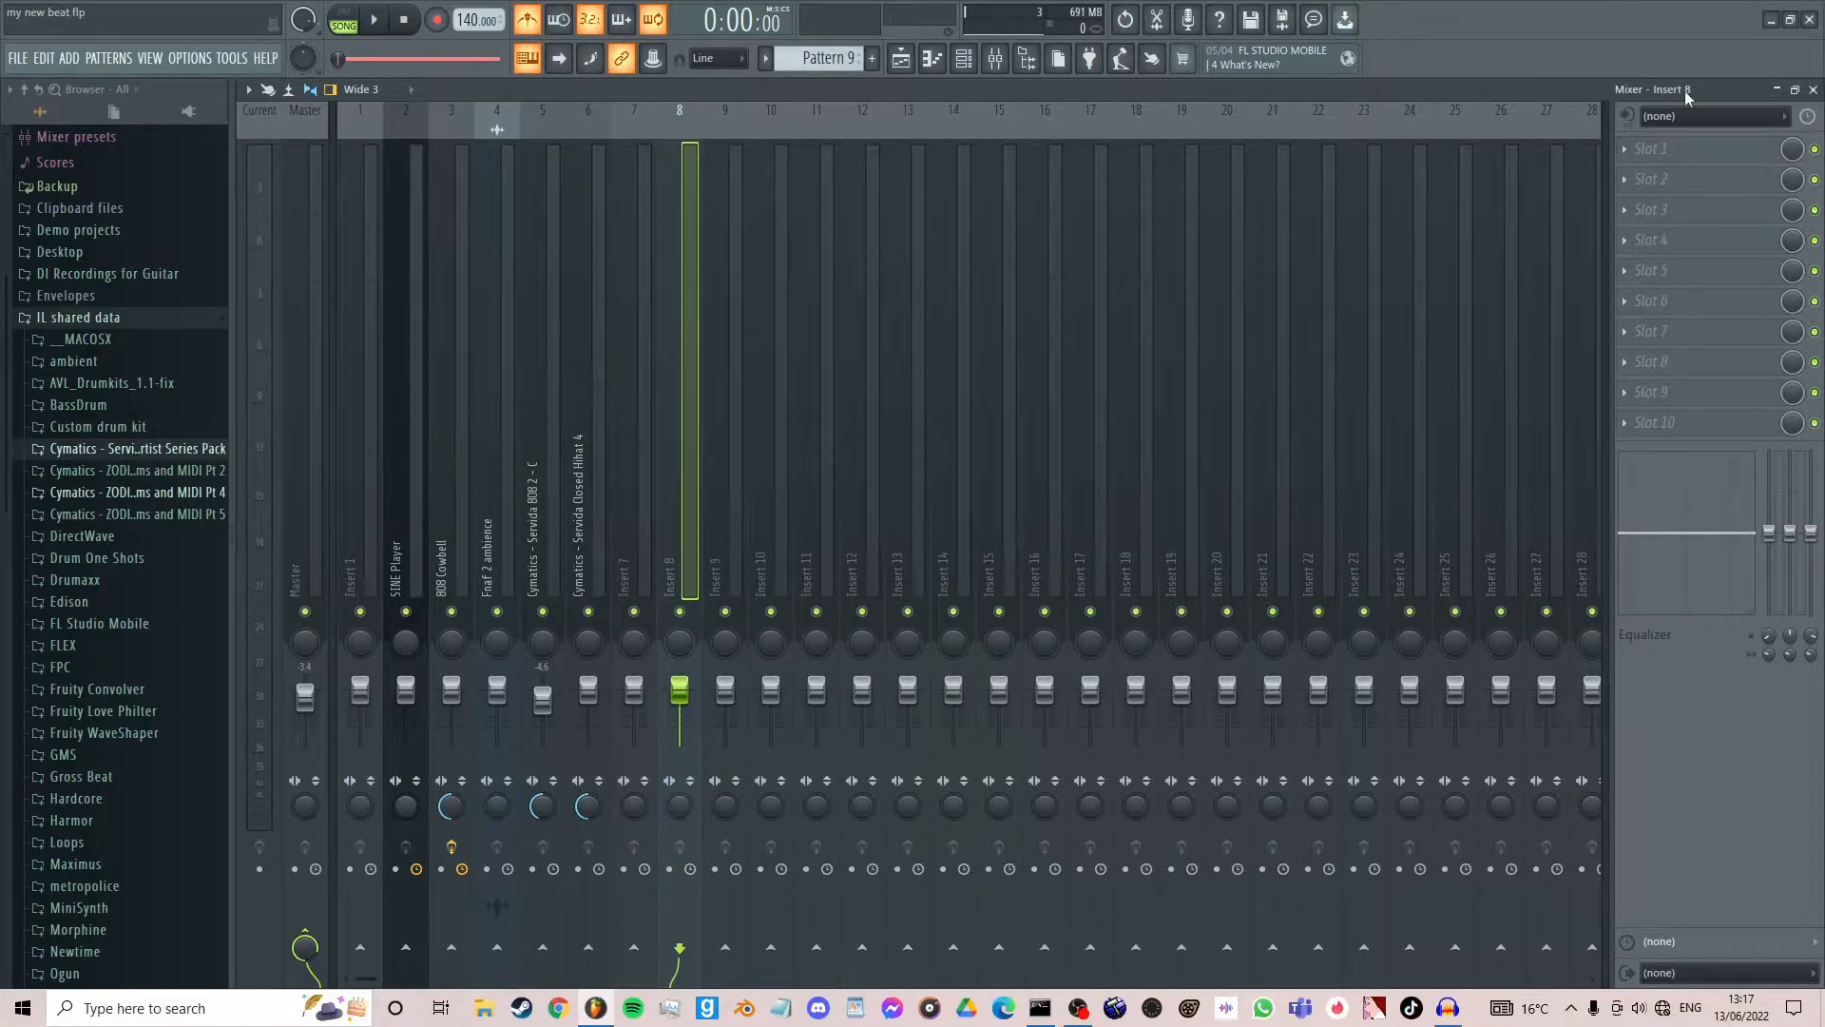
- Route the scanner_alert_pass1 sample to mixer track 8
click(1777, 88)
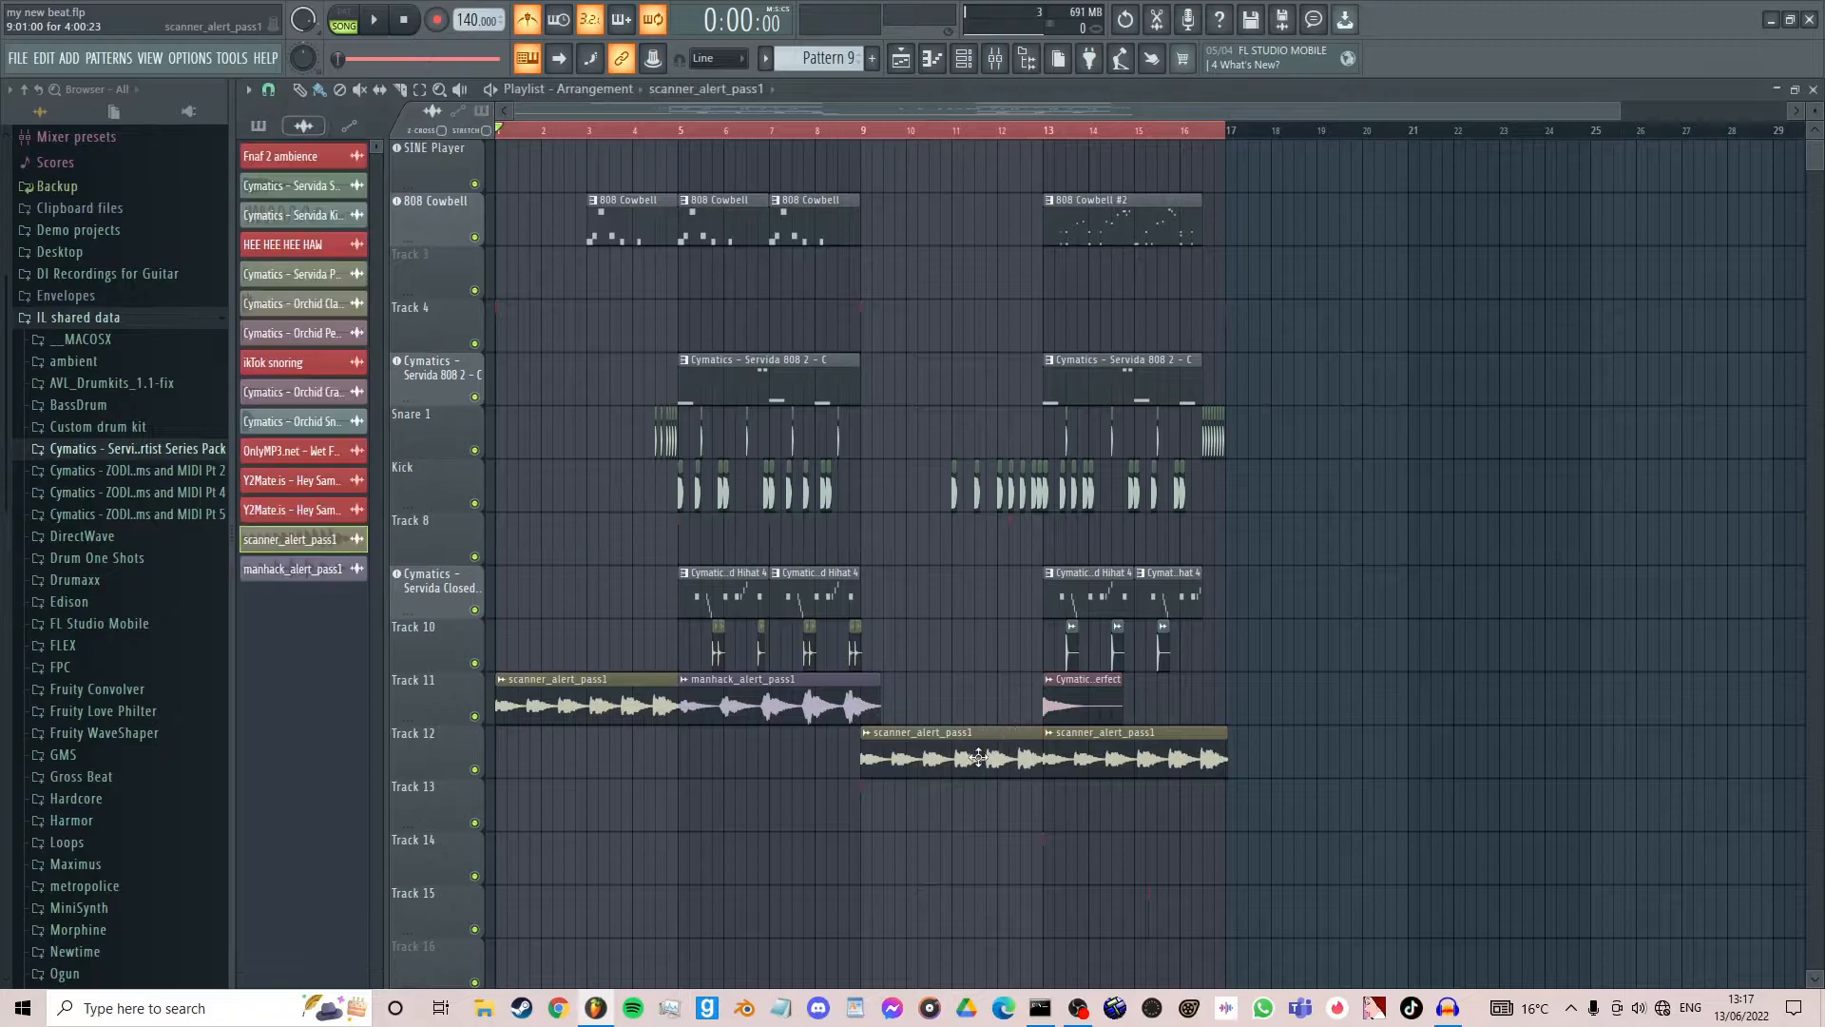
click(995, 58)
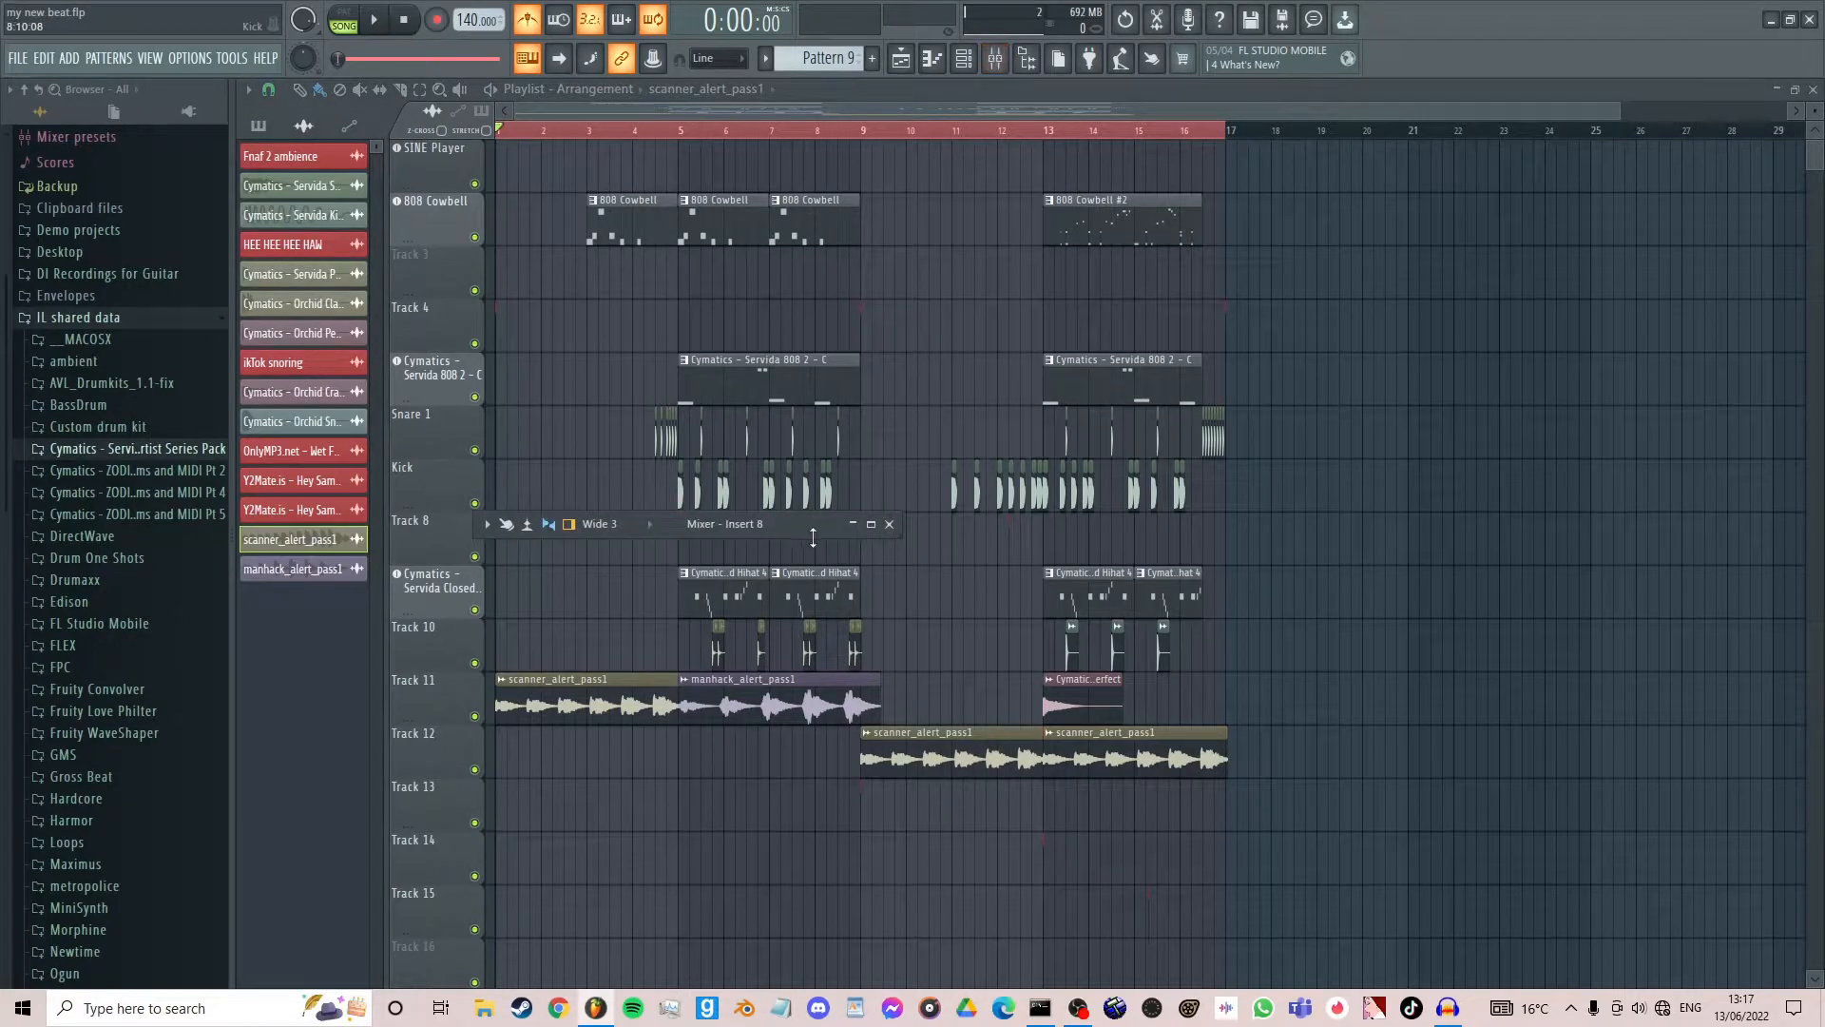
click(871, 524)
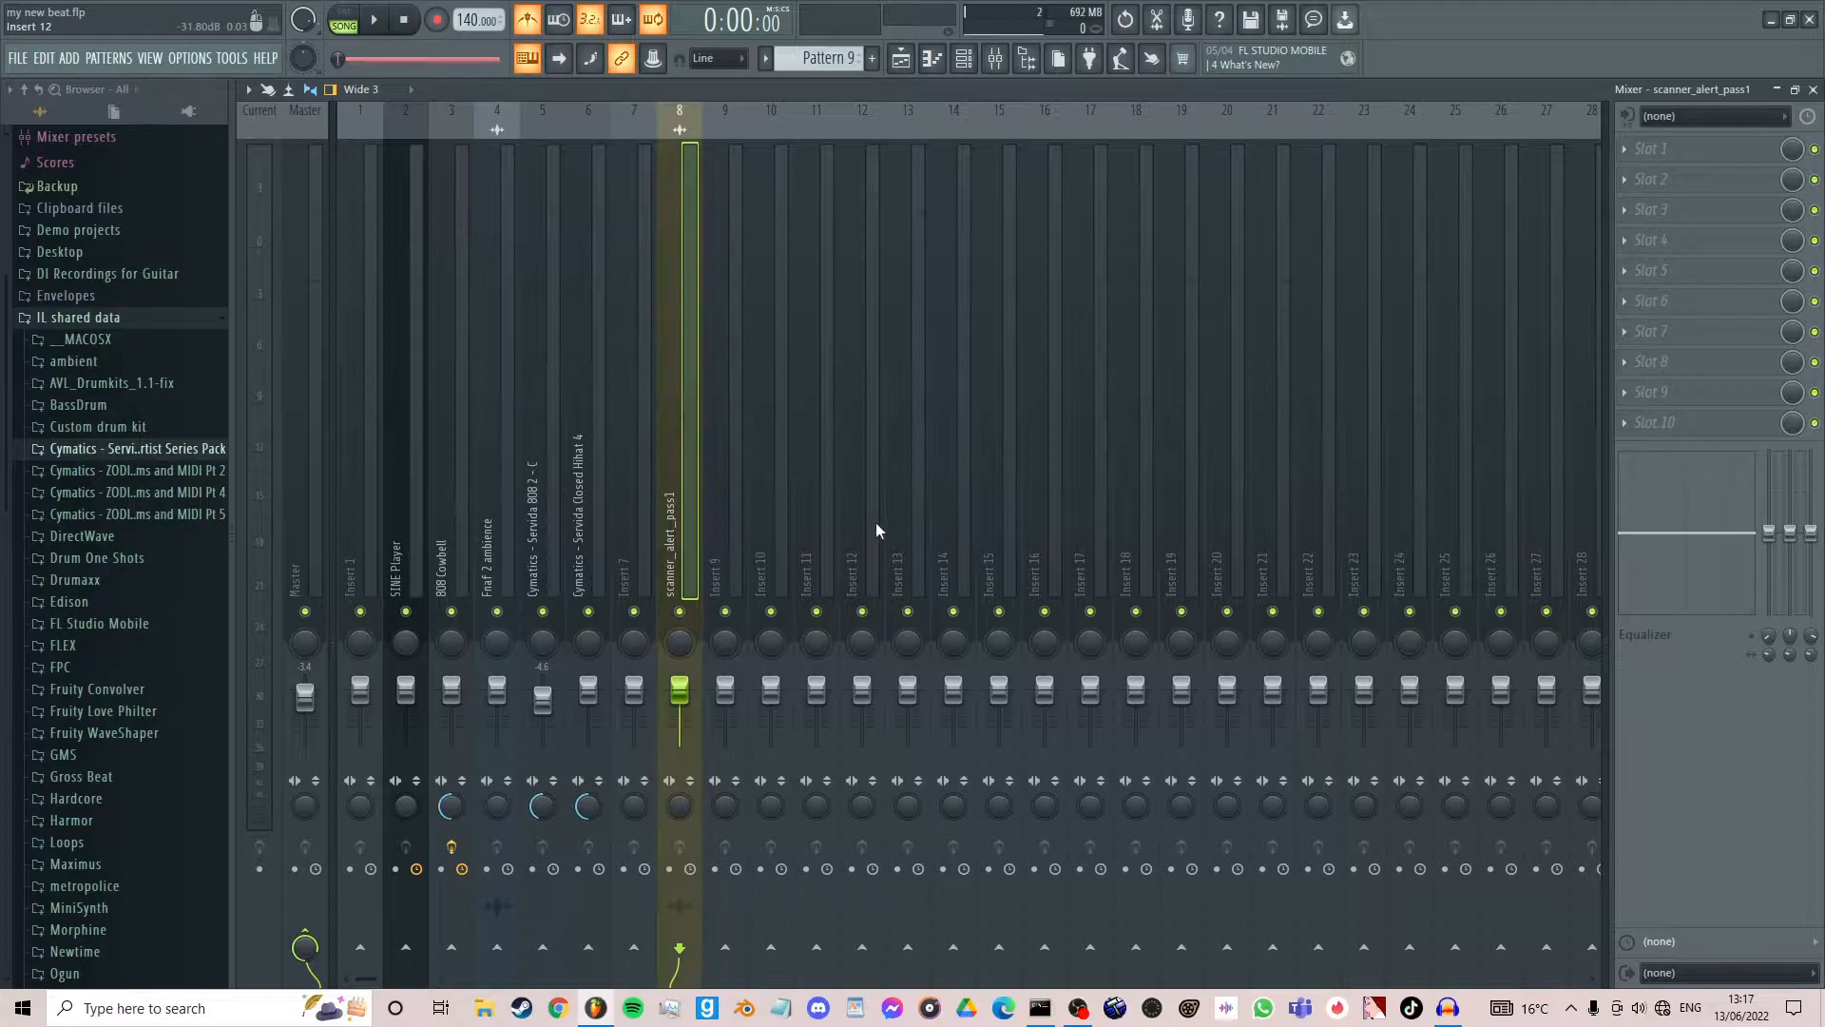
- Route the manhack_alert_pass1 sample to mixer track 9
click(1795, 88)
click(718, 702)
click(995, 63)
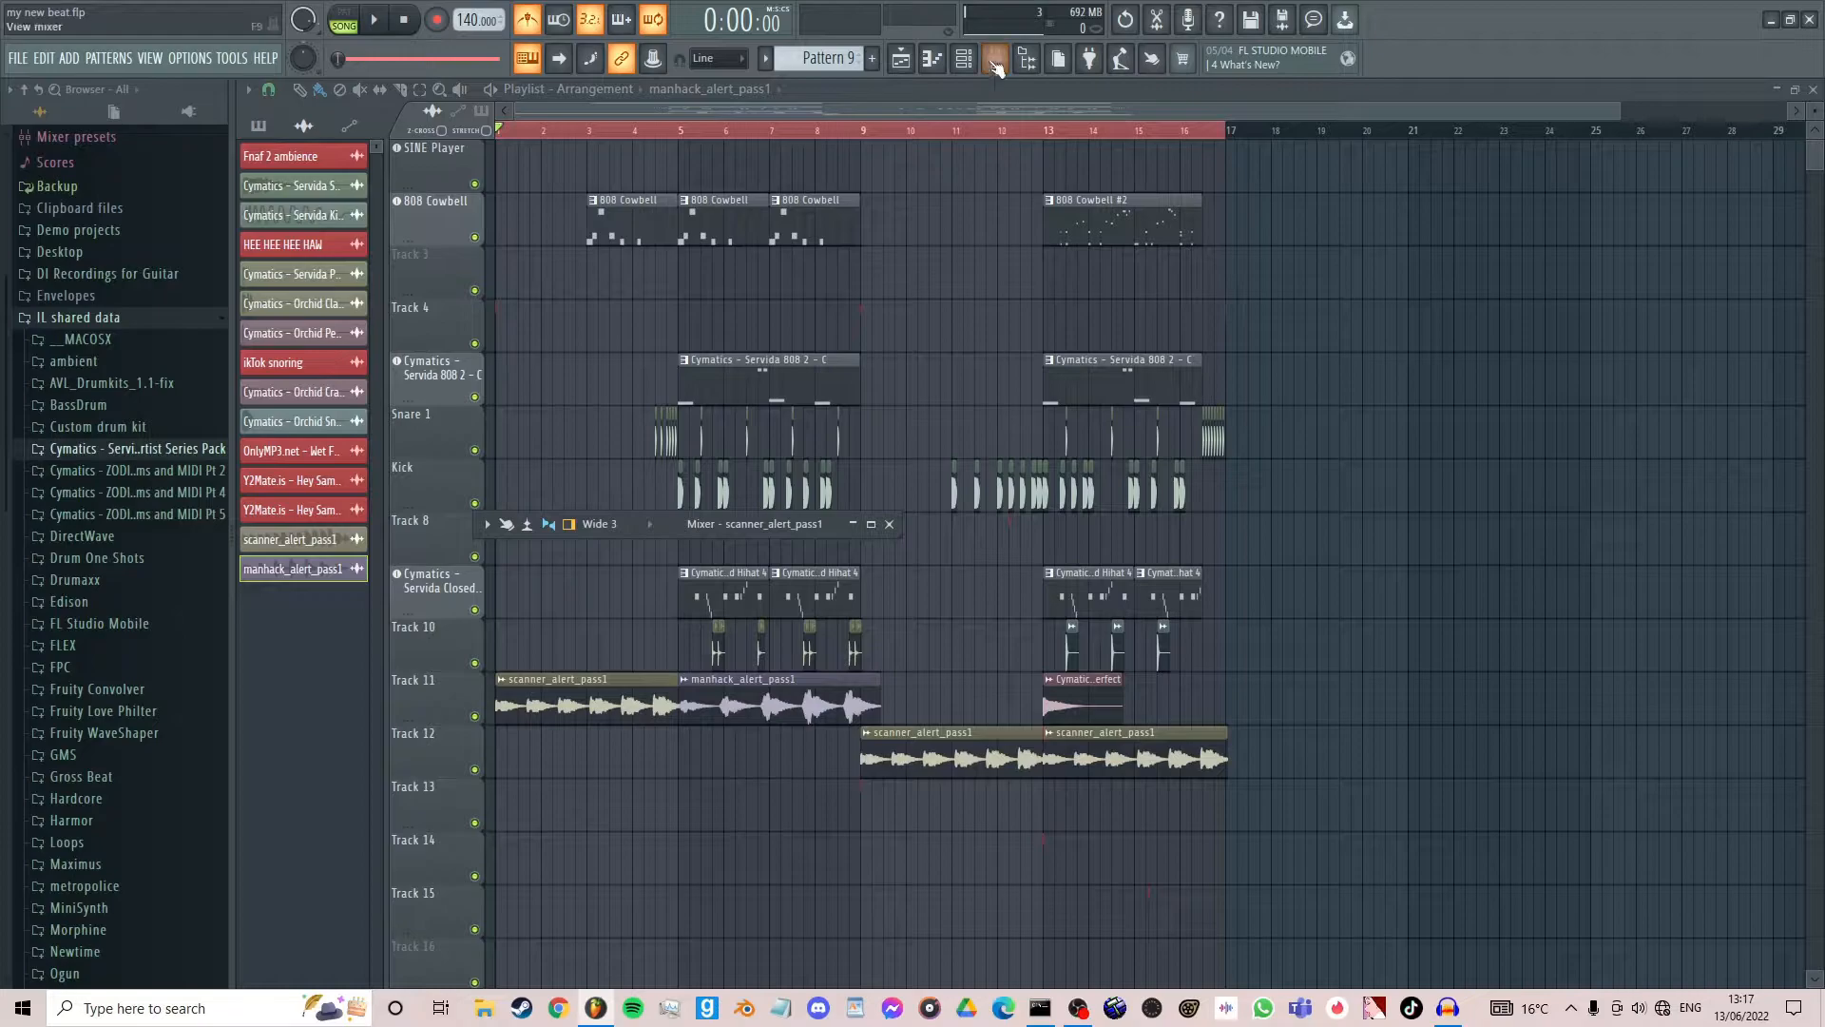
click(868, 527)
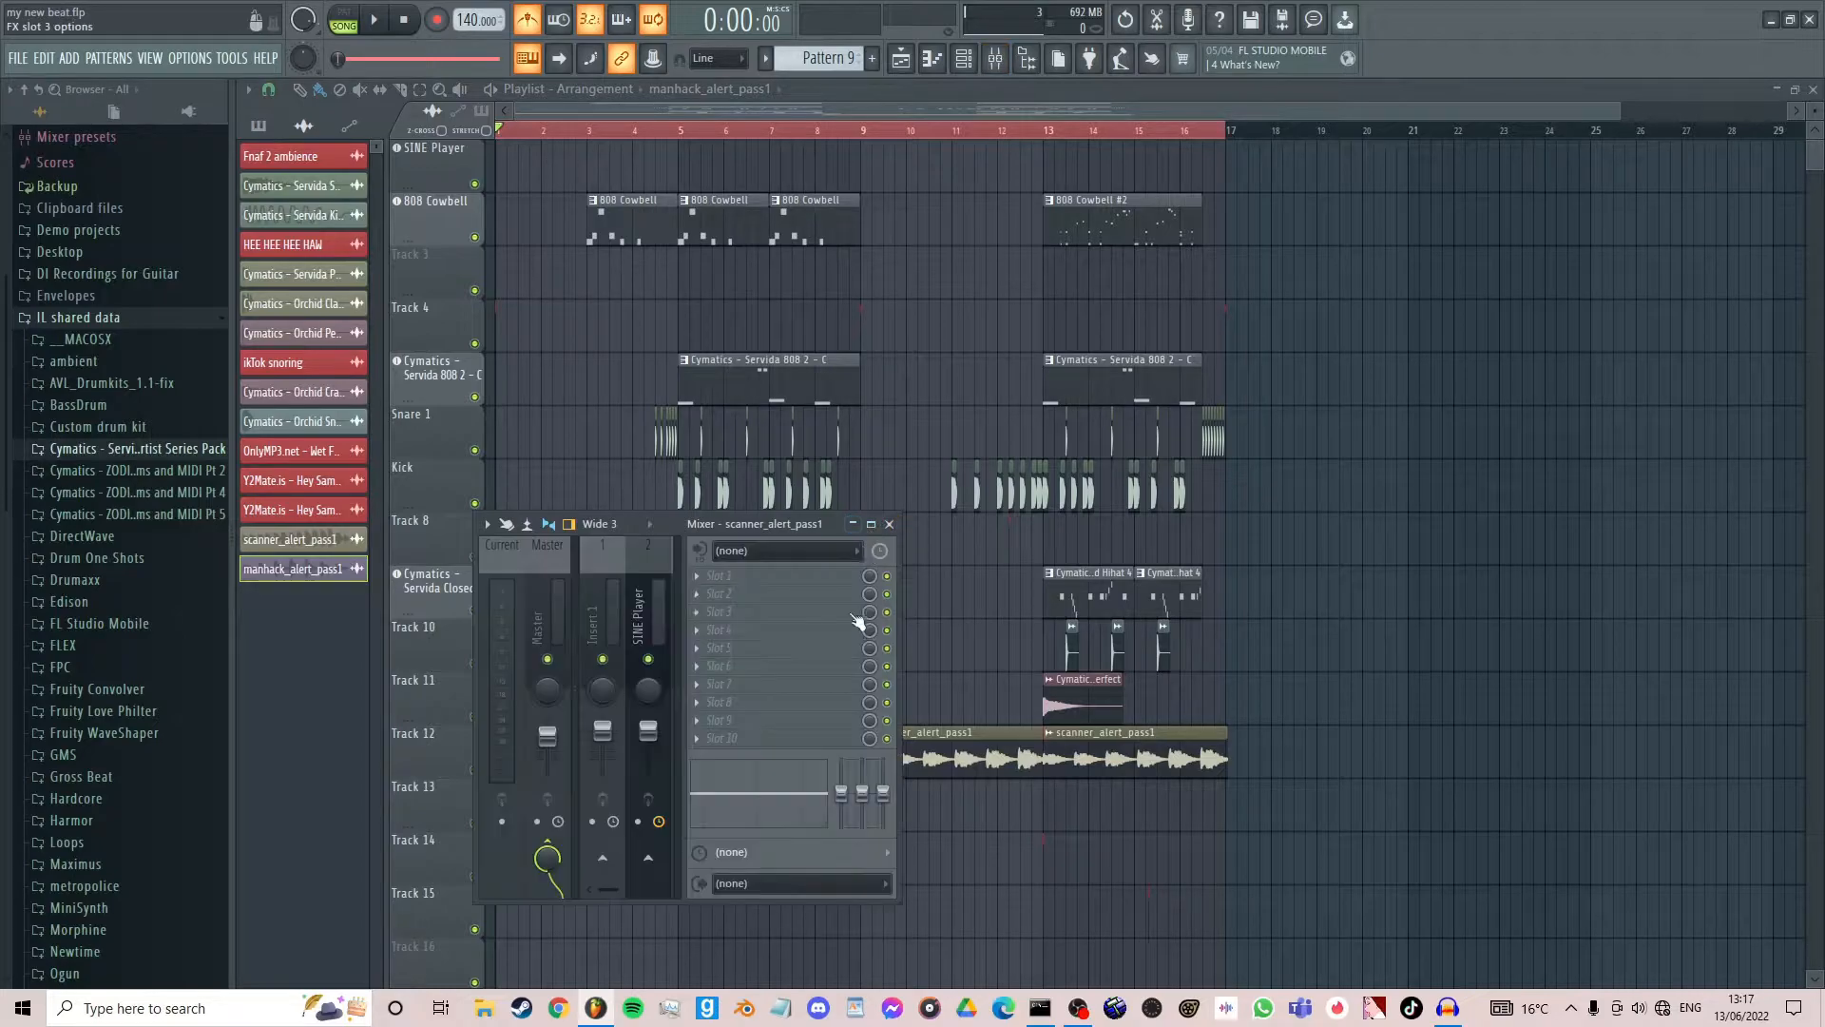
click(869, 525)
key(ctrl+l)
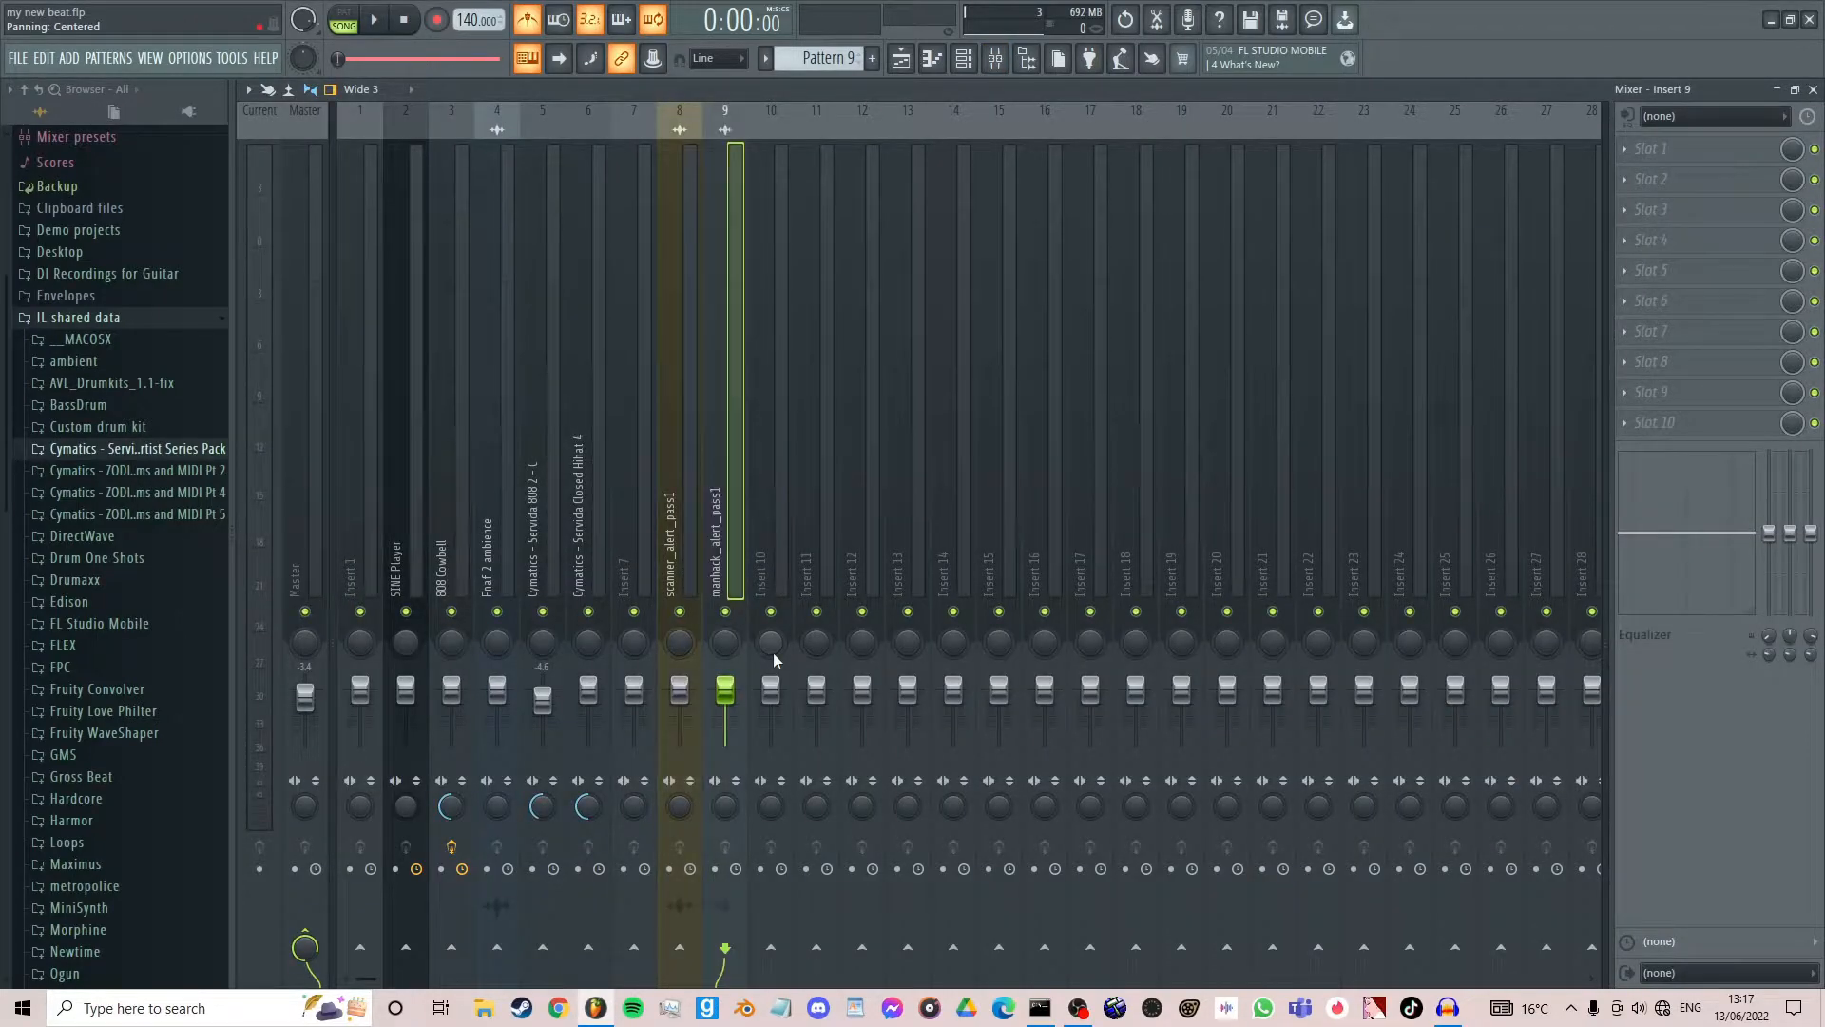
- Lower Insert 1 to -0.8 dB and the scanner_alert_pass1 track to -8.2 dB, checking the levels with playback
click(367, 166)
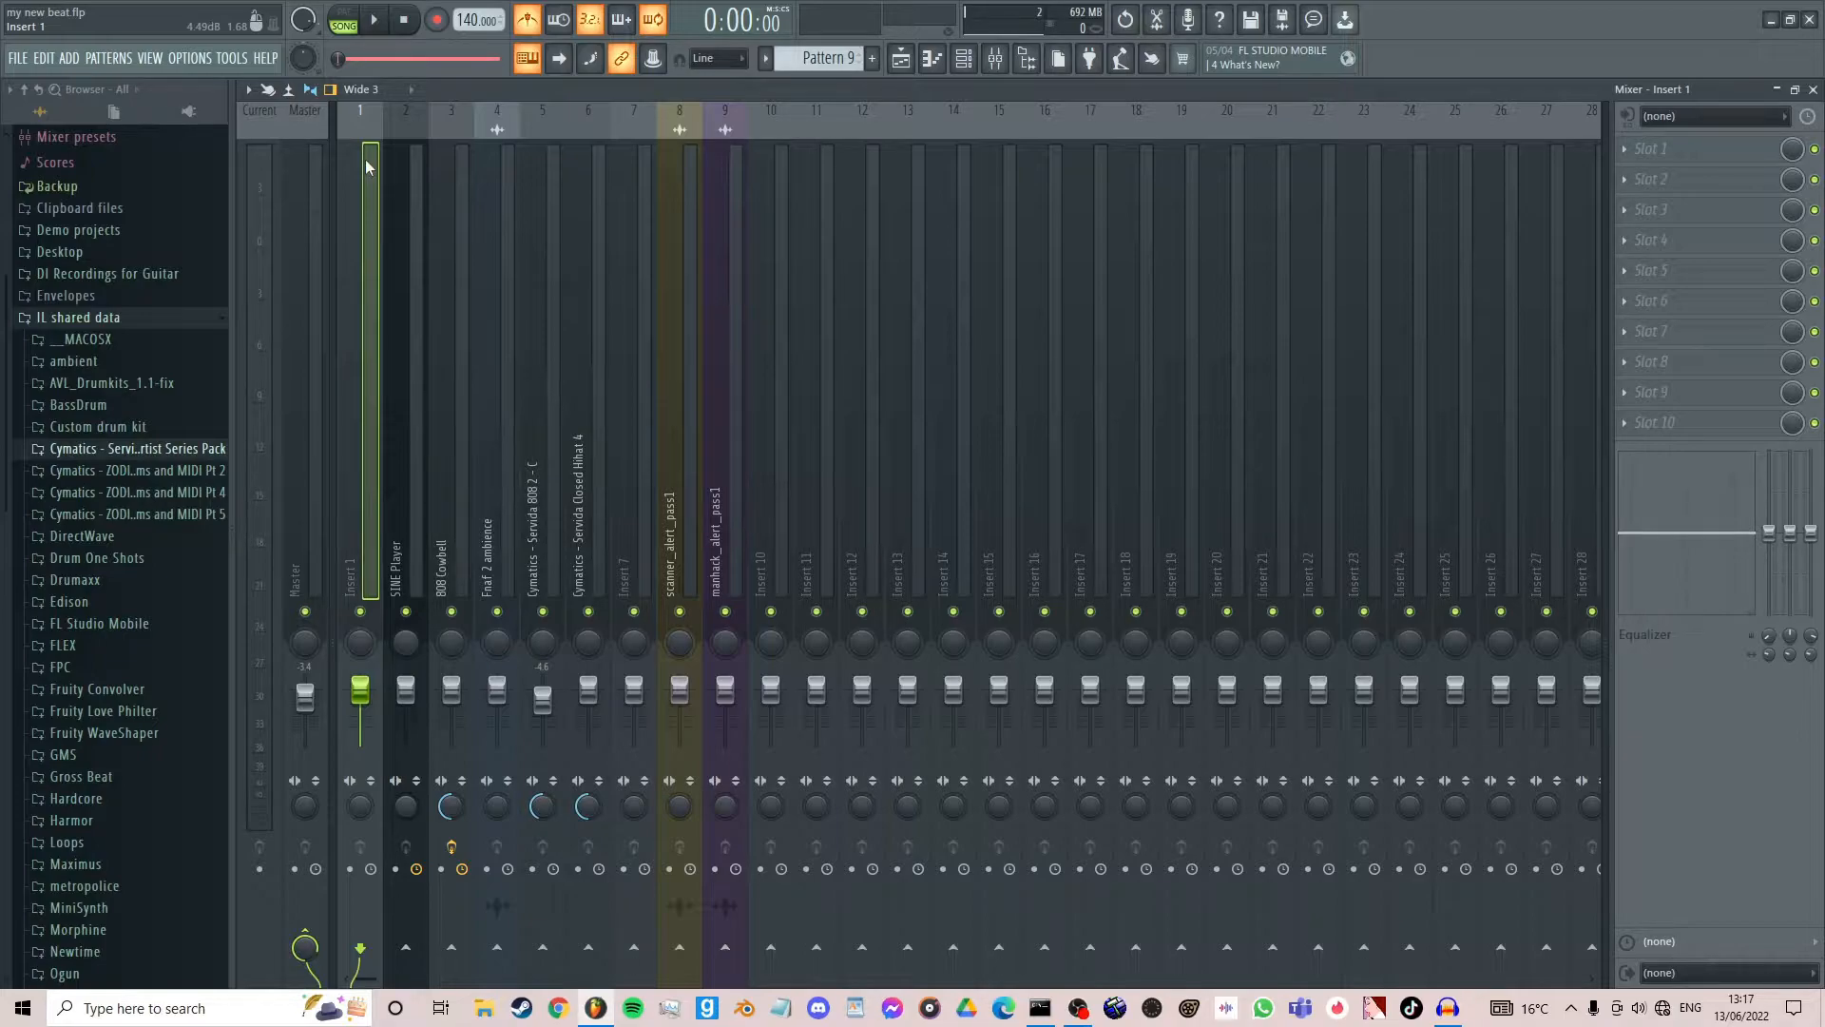
drag(368, 689, 368, 691)
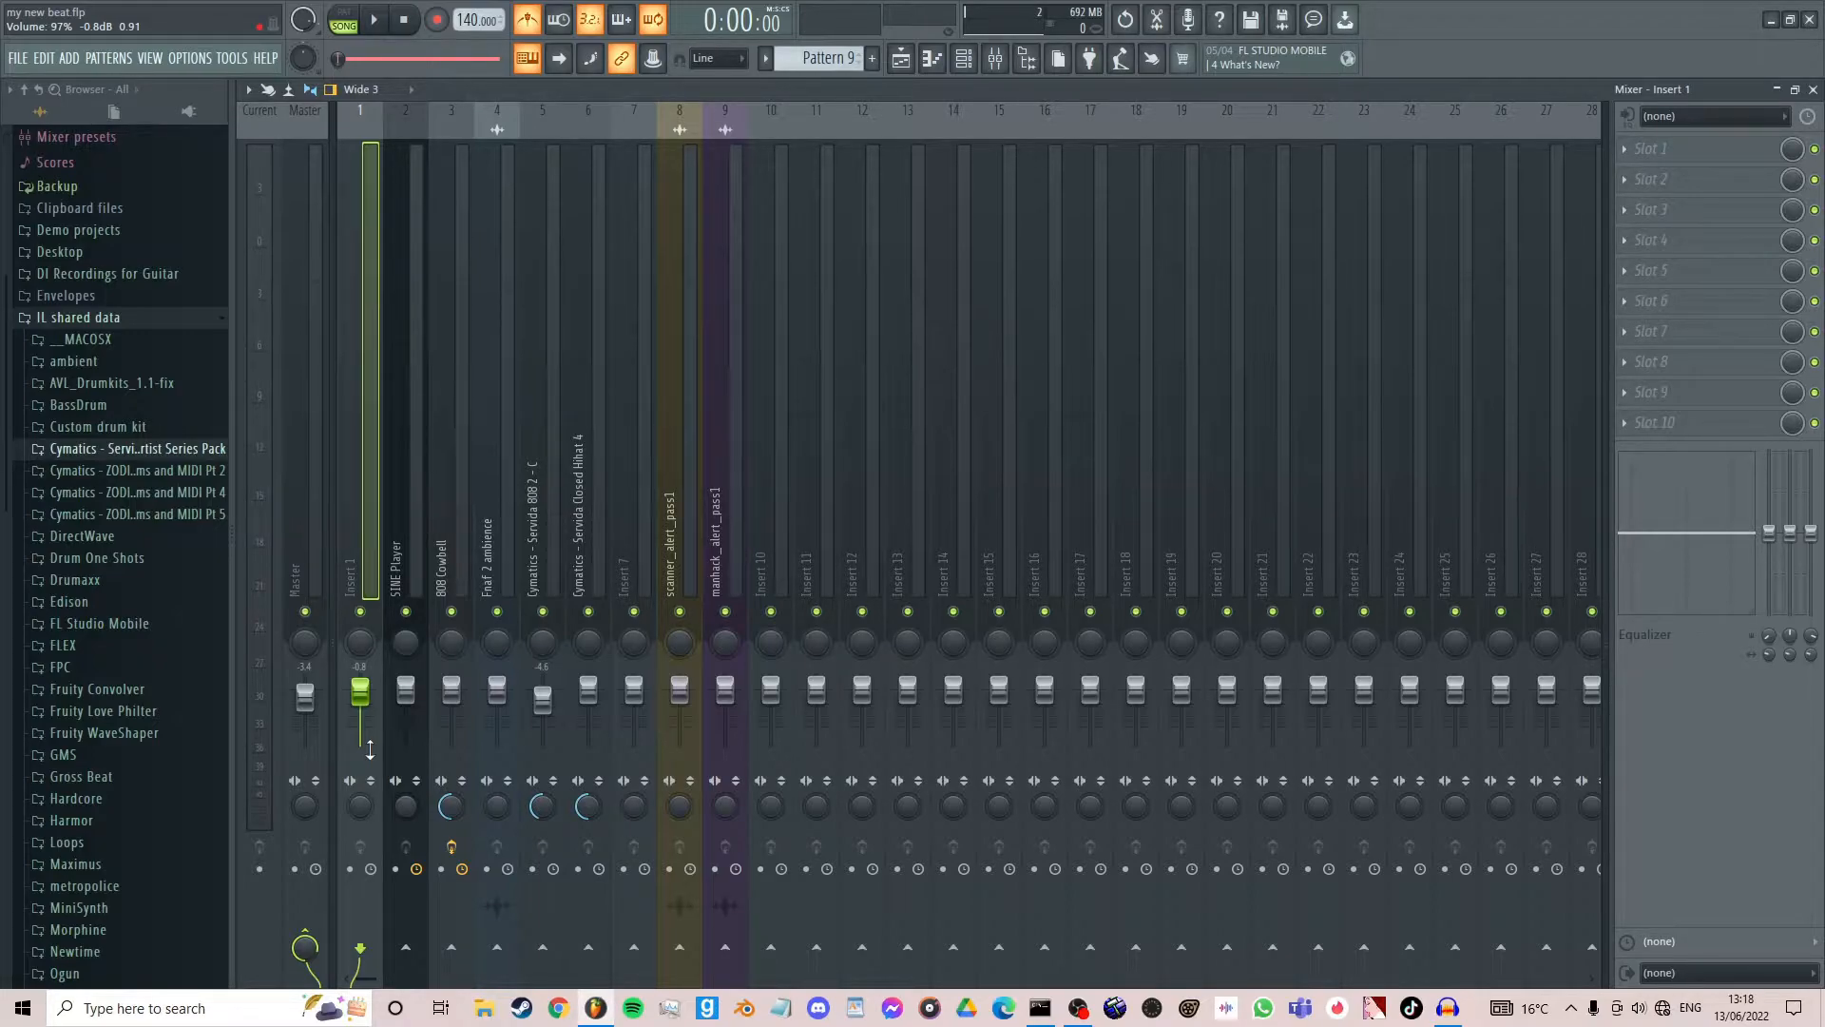
drag(679, 691, 681, 714)
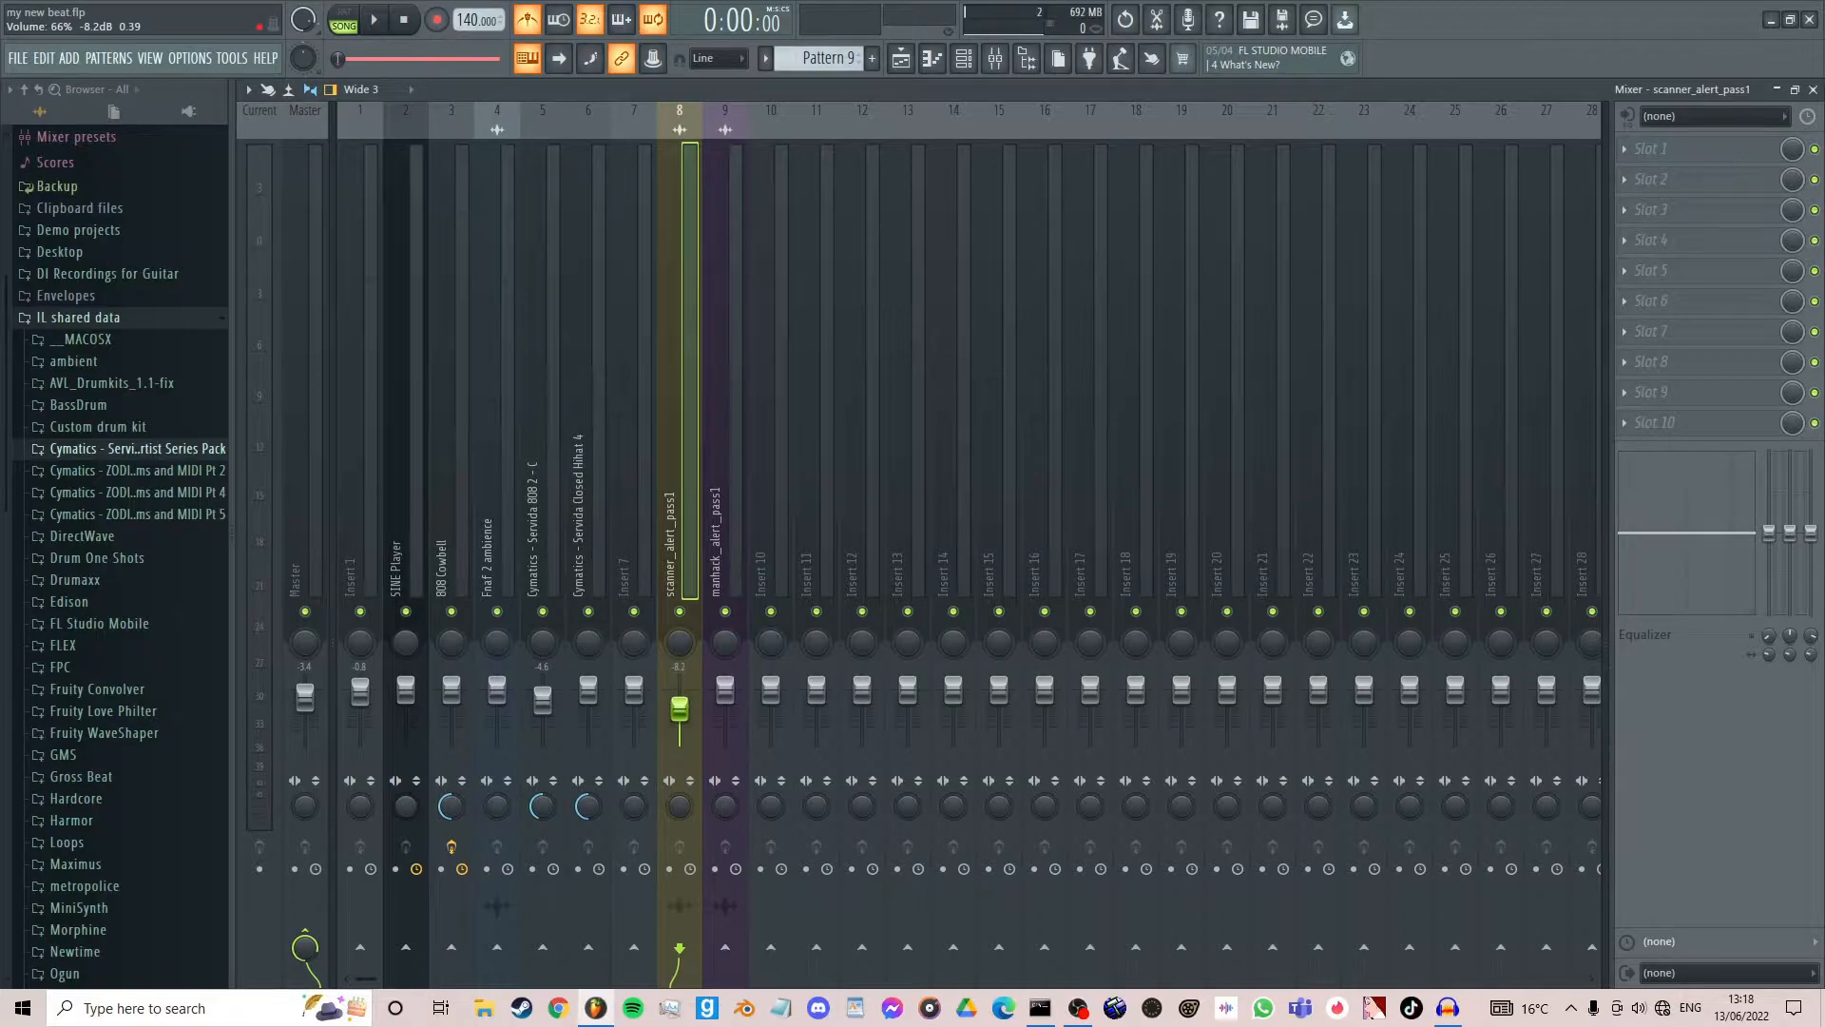
key(space)
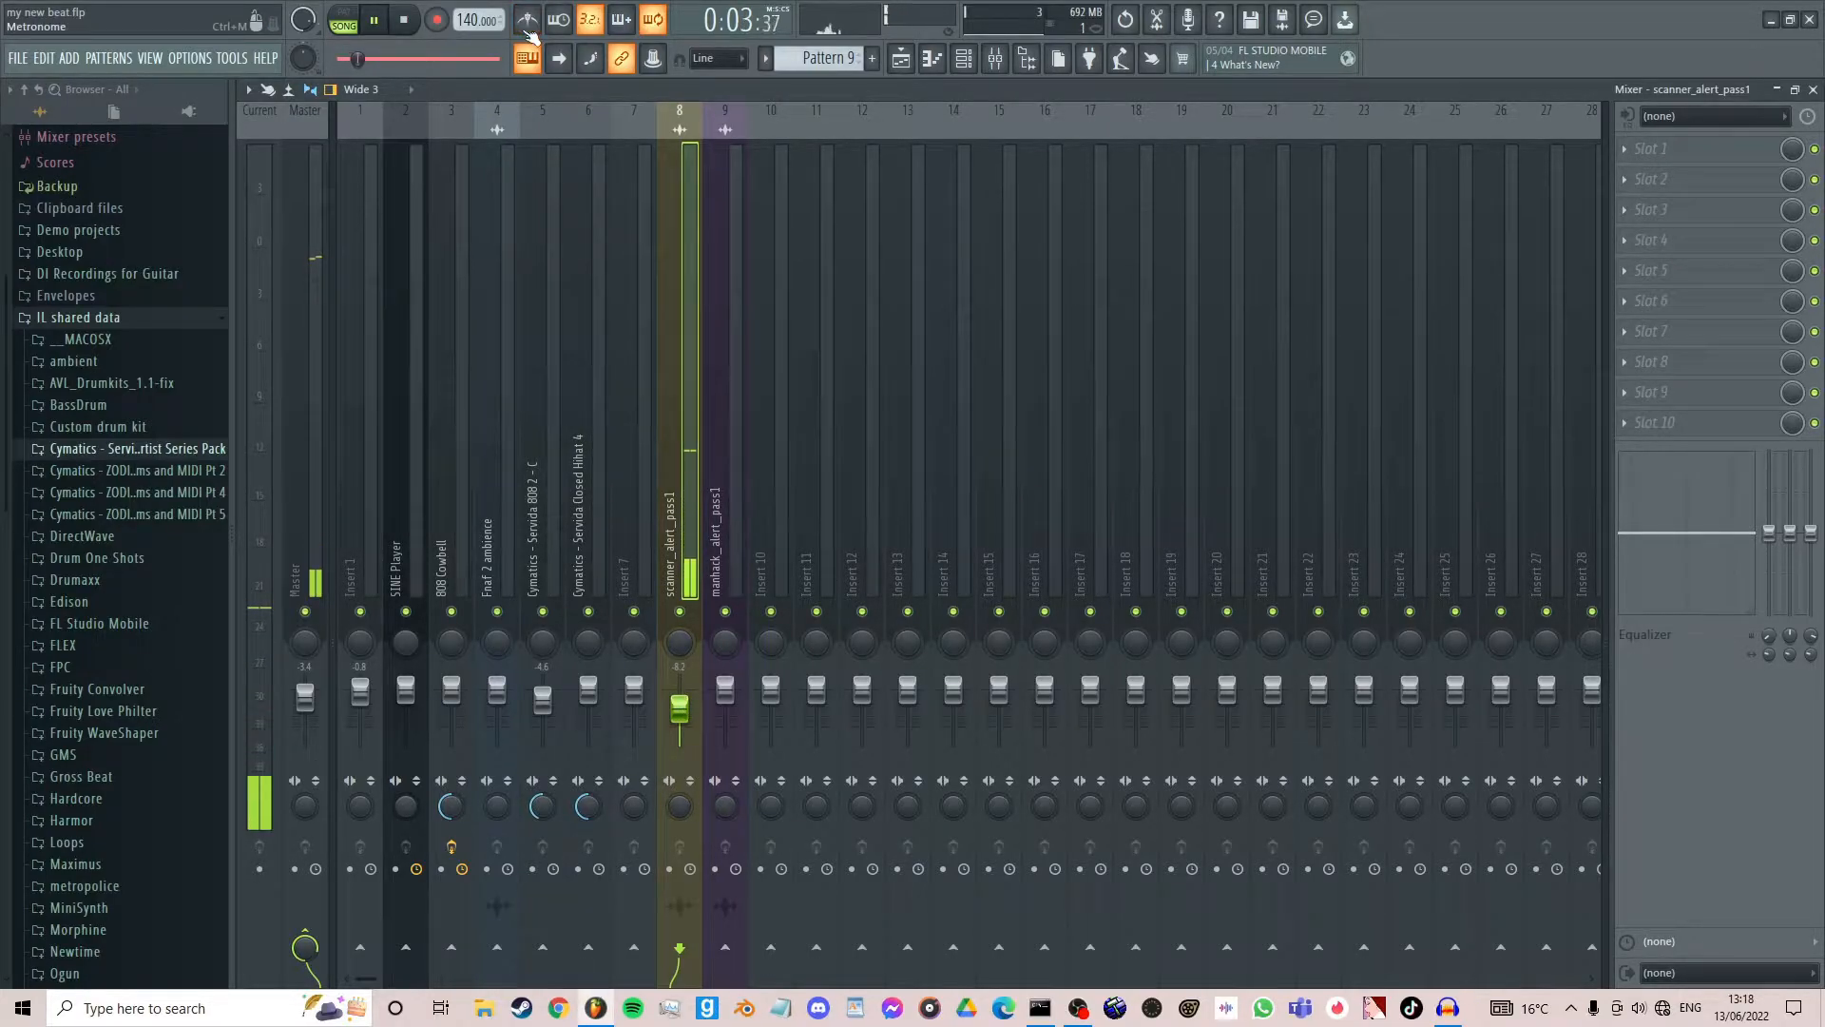
key(space)
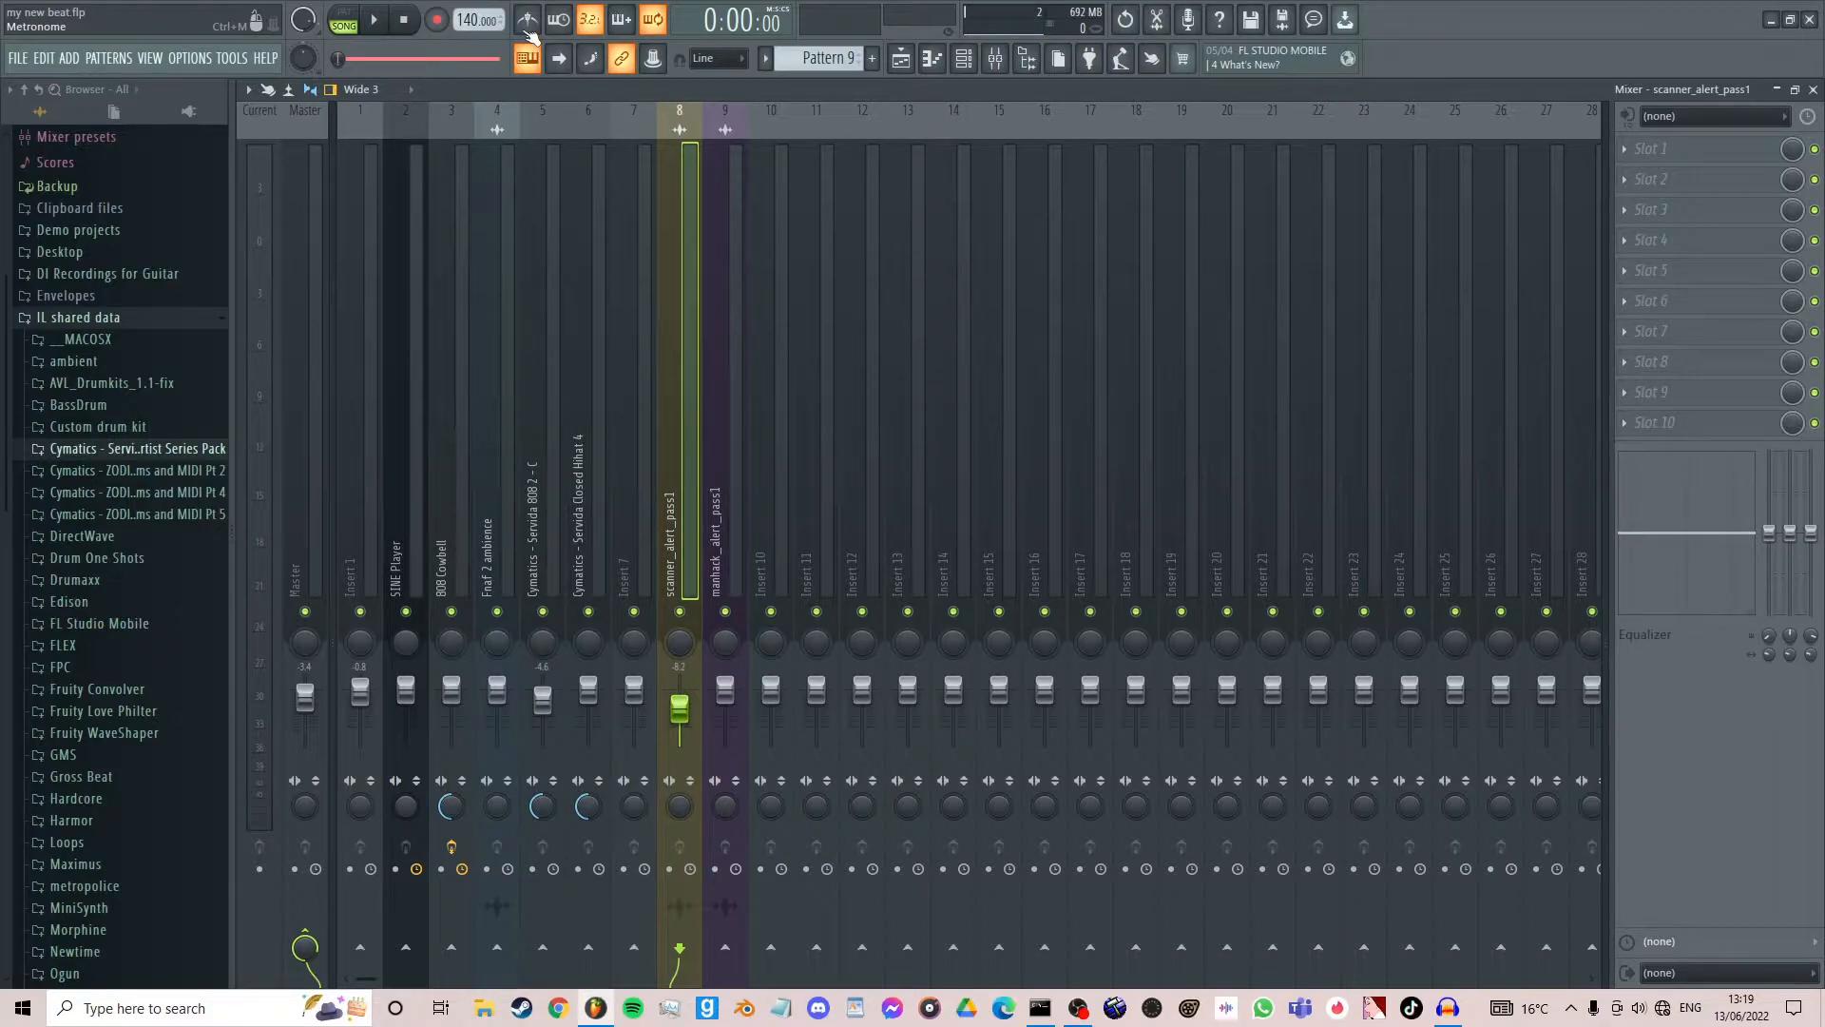
- Raise the scanner_alert_pass1 track's volume to -2.2 dB and on up to its default level
drag(680, 708, 680, 695)
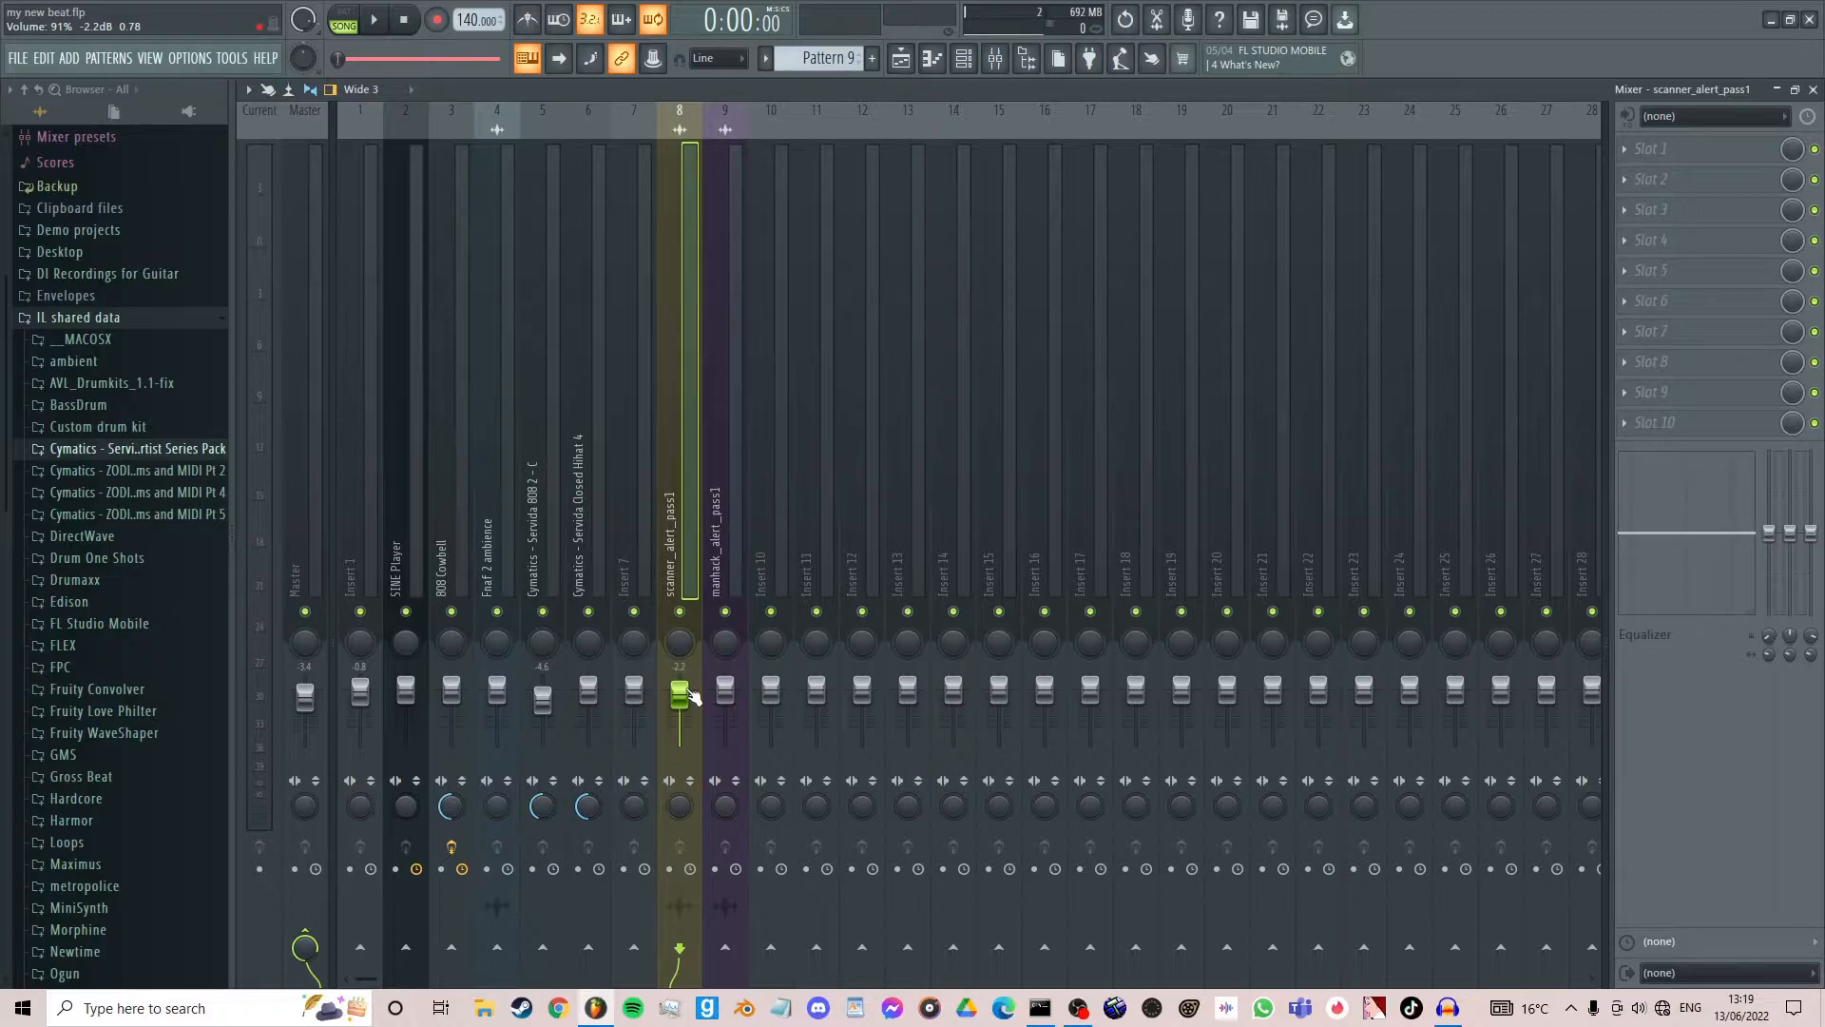
scroll(693, 697, up, 5)
scroll(693, 697, down, 3)
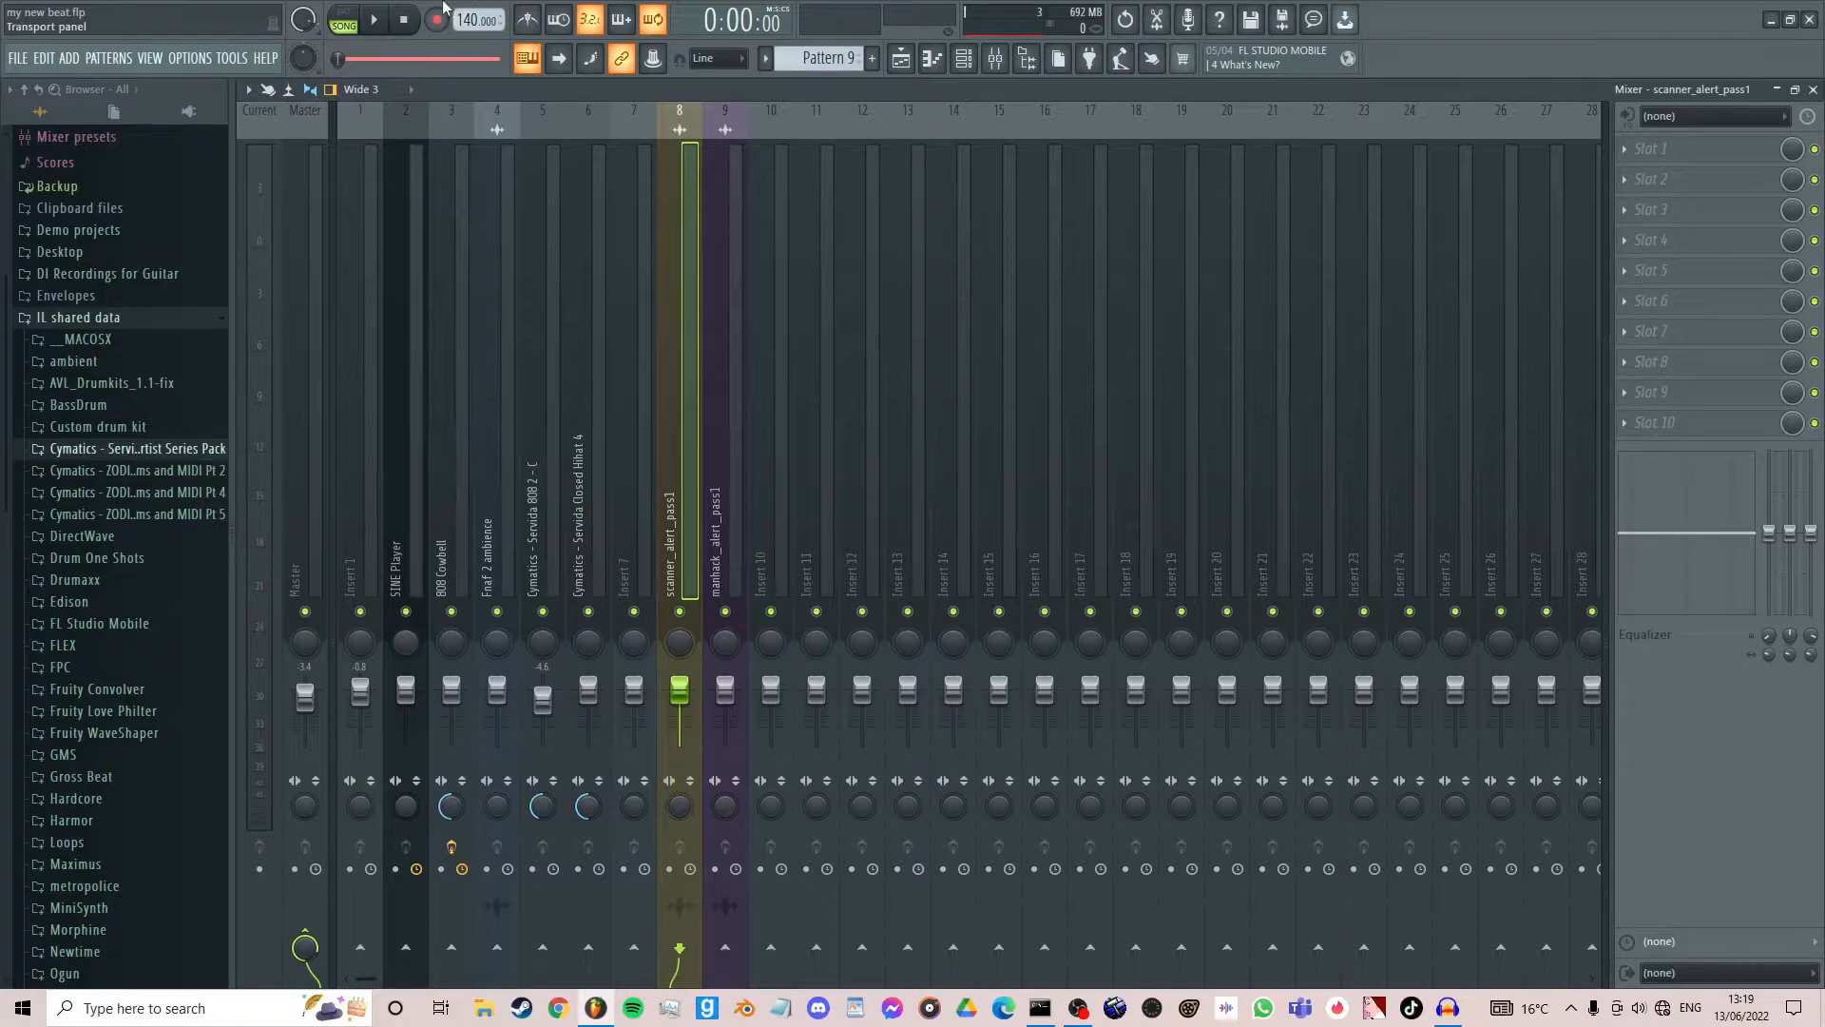
- Play the song while lowering manhack_alert_pass1 to -10.9 dB and scanner_alert_pass1 to -2.4 dB in the mixer
click(376, 23)
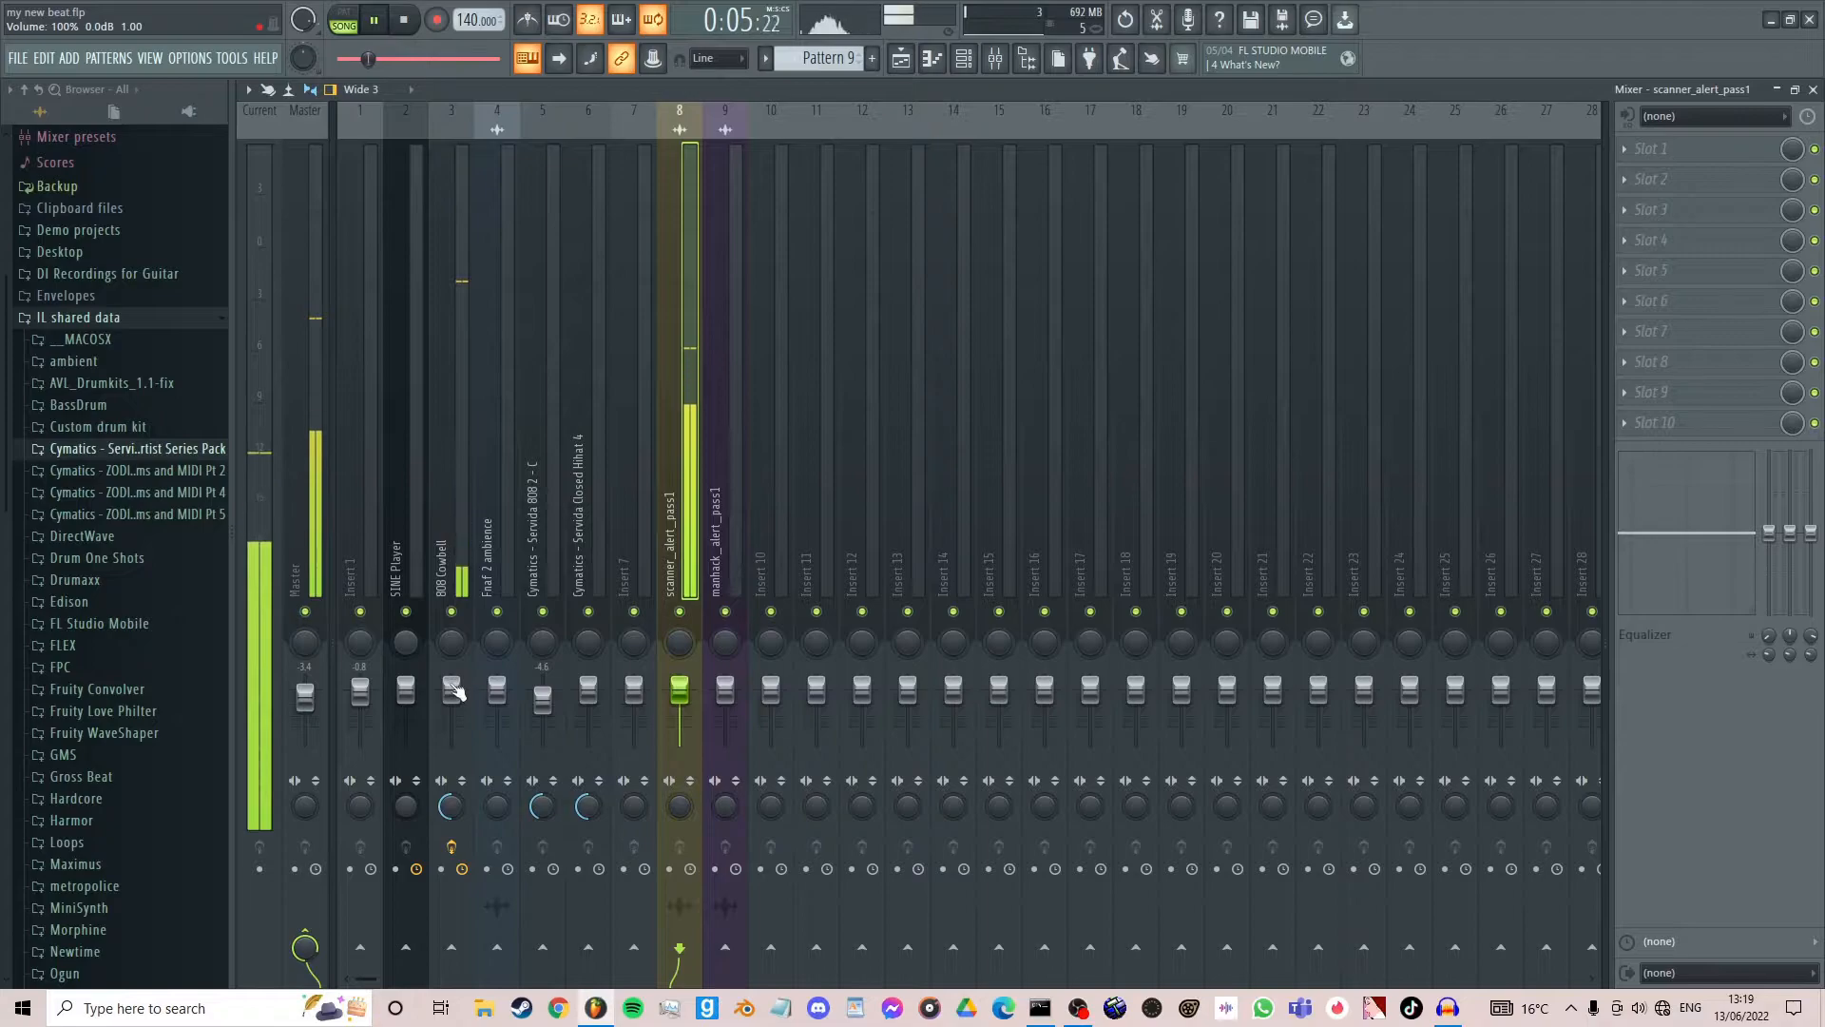
click(452, 722)
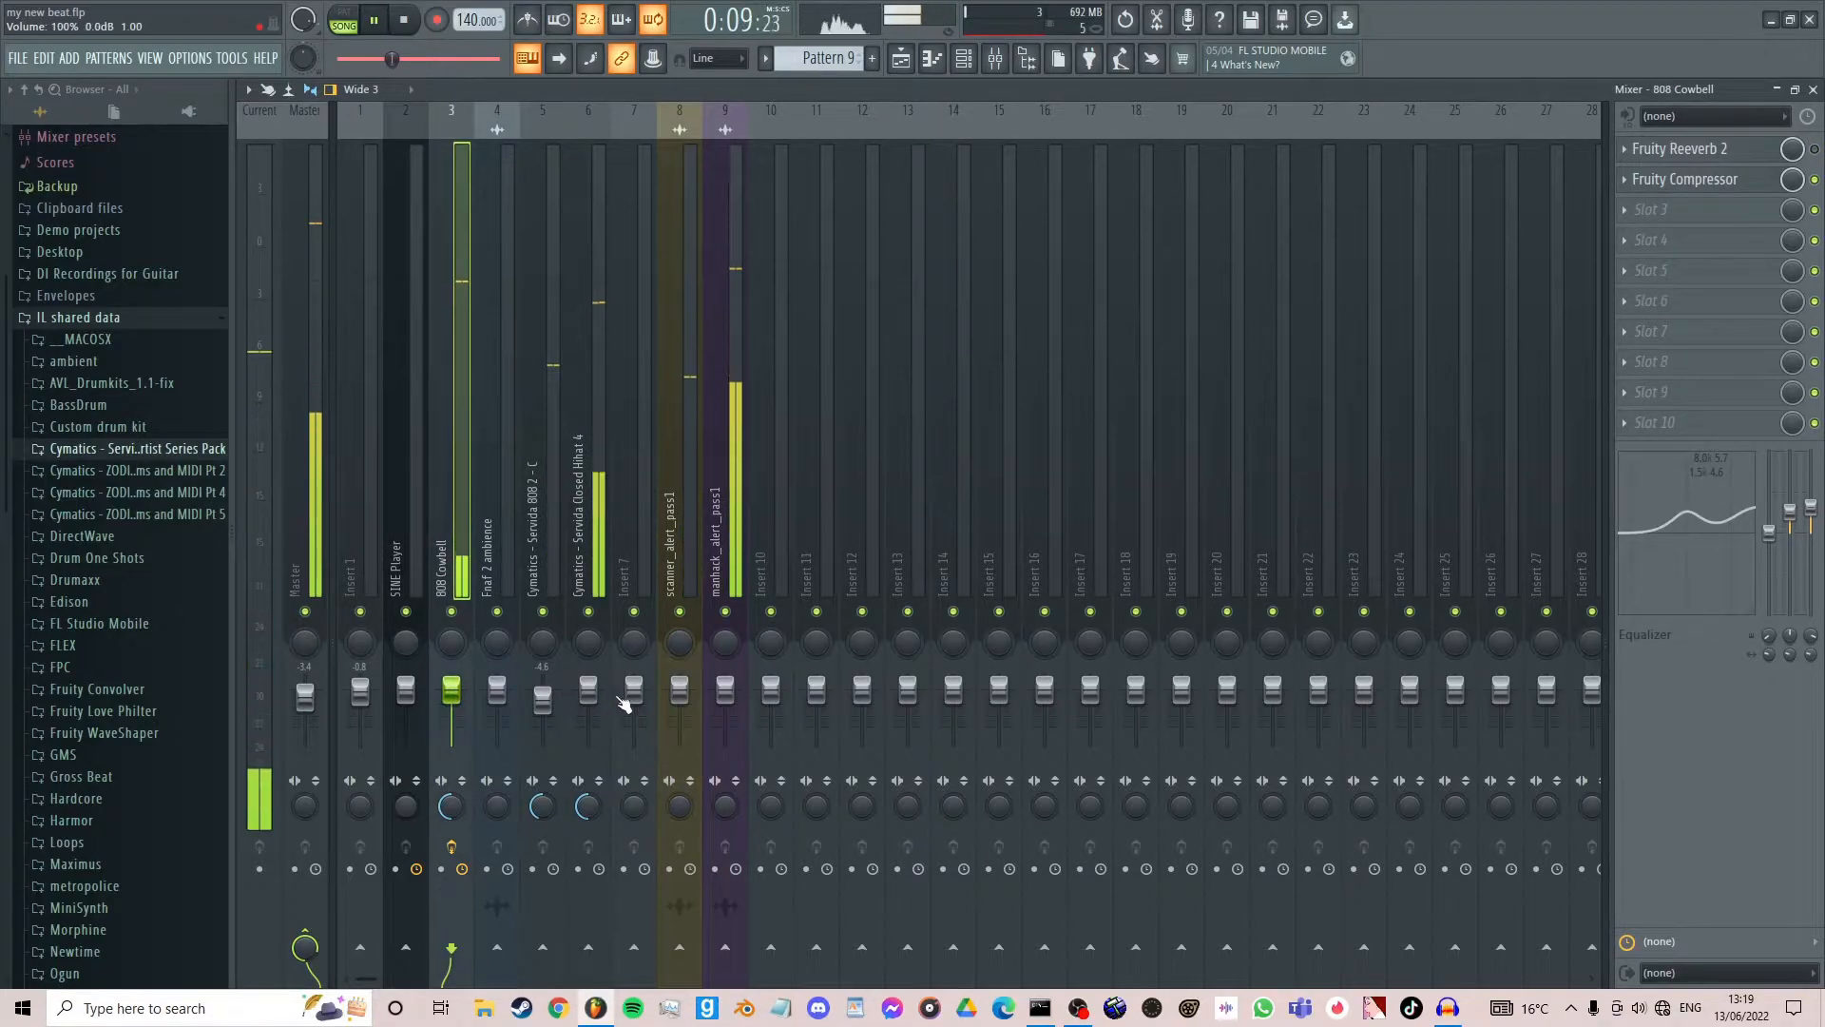
click(678, 693)
drag(724, 686, 681, 696)
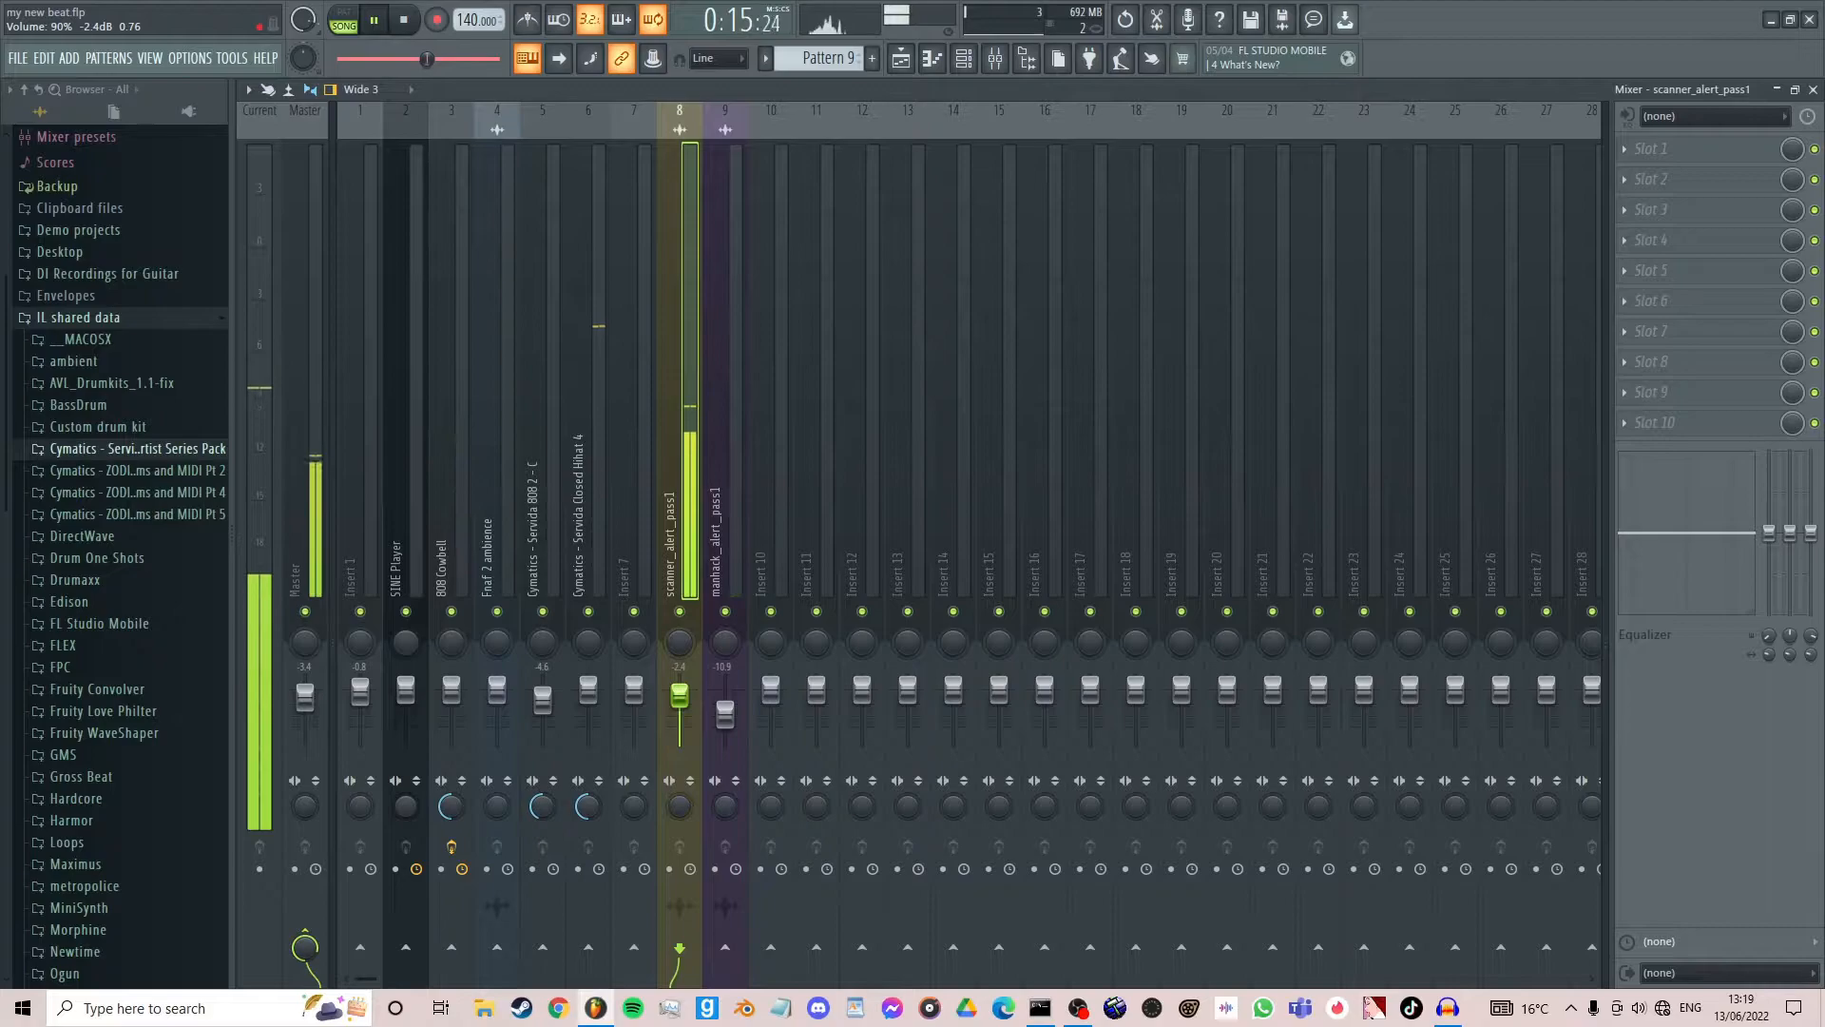
mouse_move(680, 803)
mouse_down()
mouse_move(682, 846)
mouse_move(686, 768)
mouse_up()
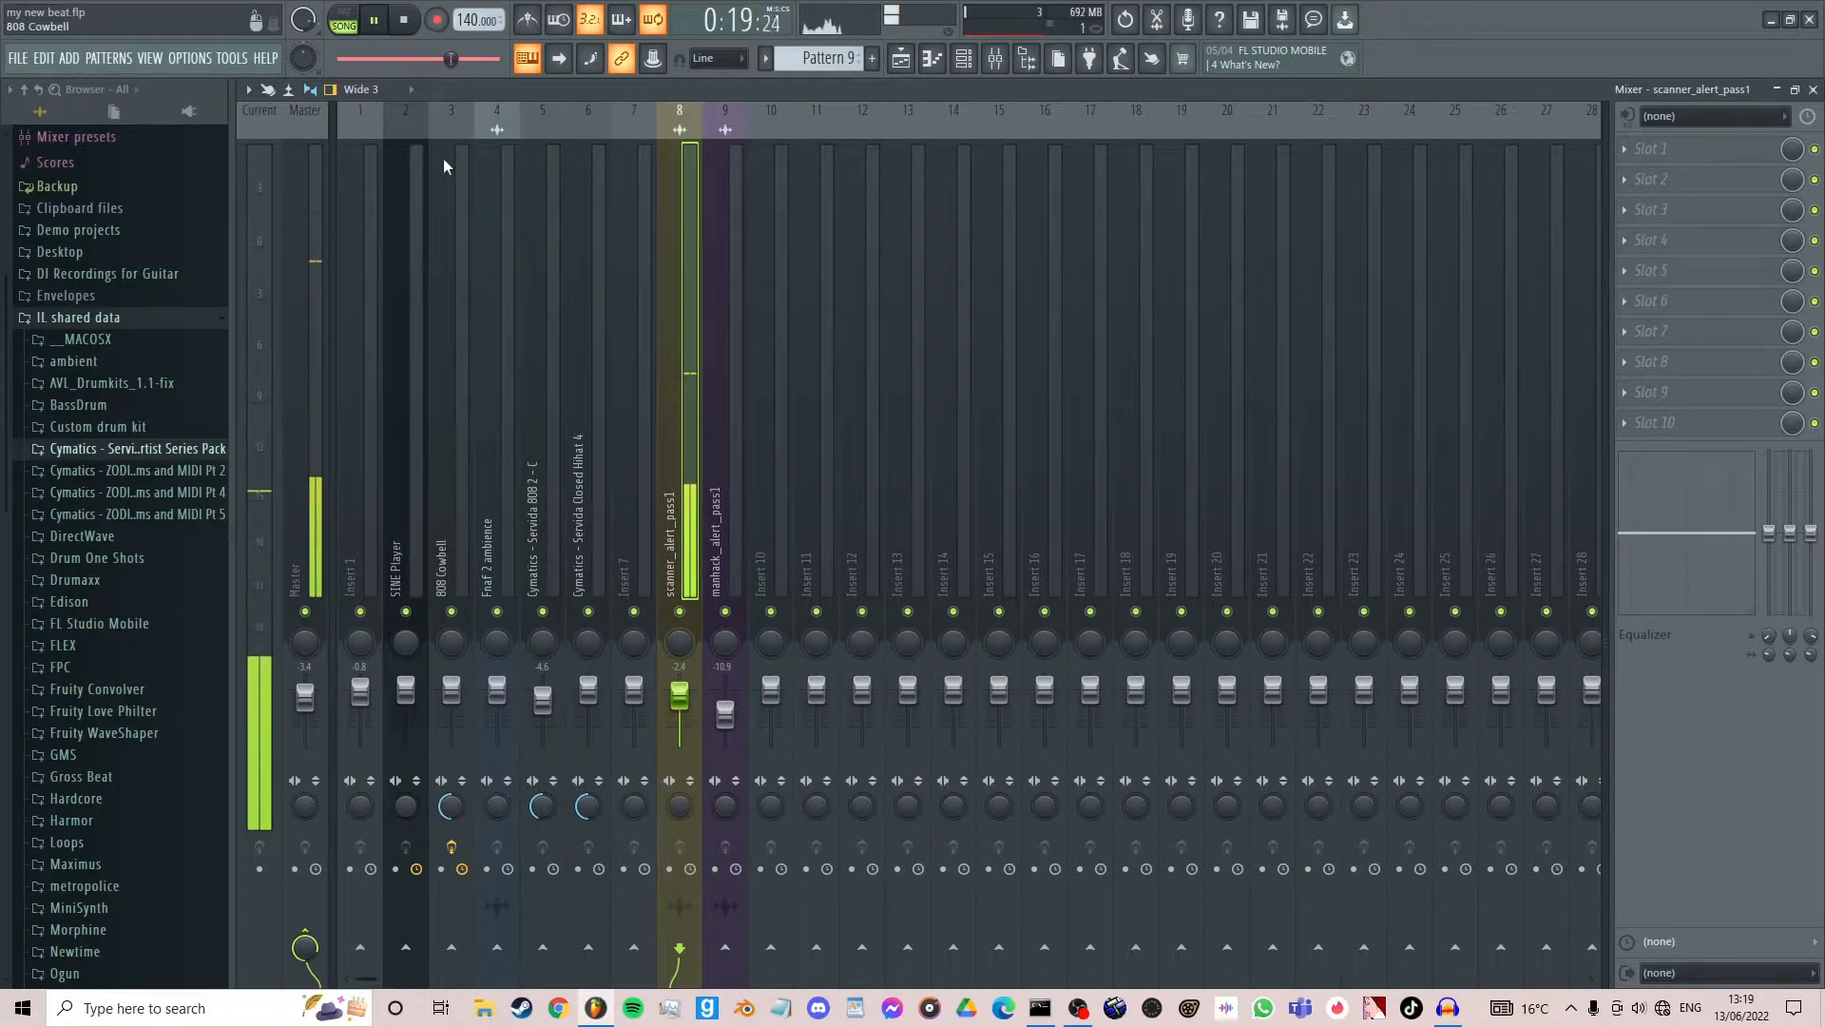
click(409, 21)
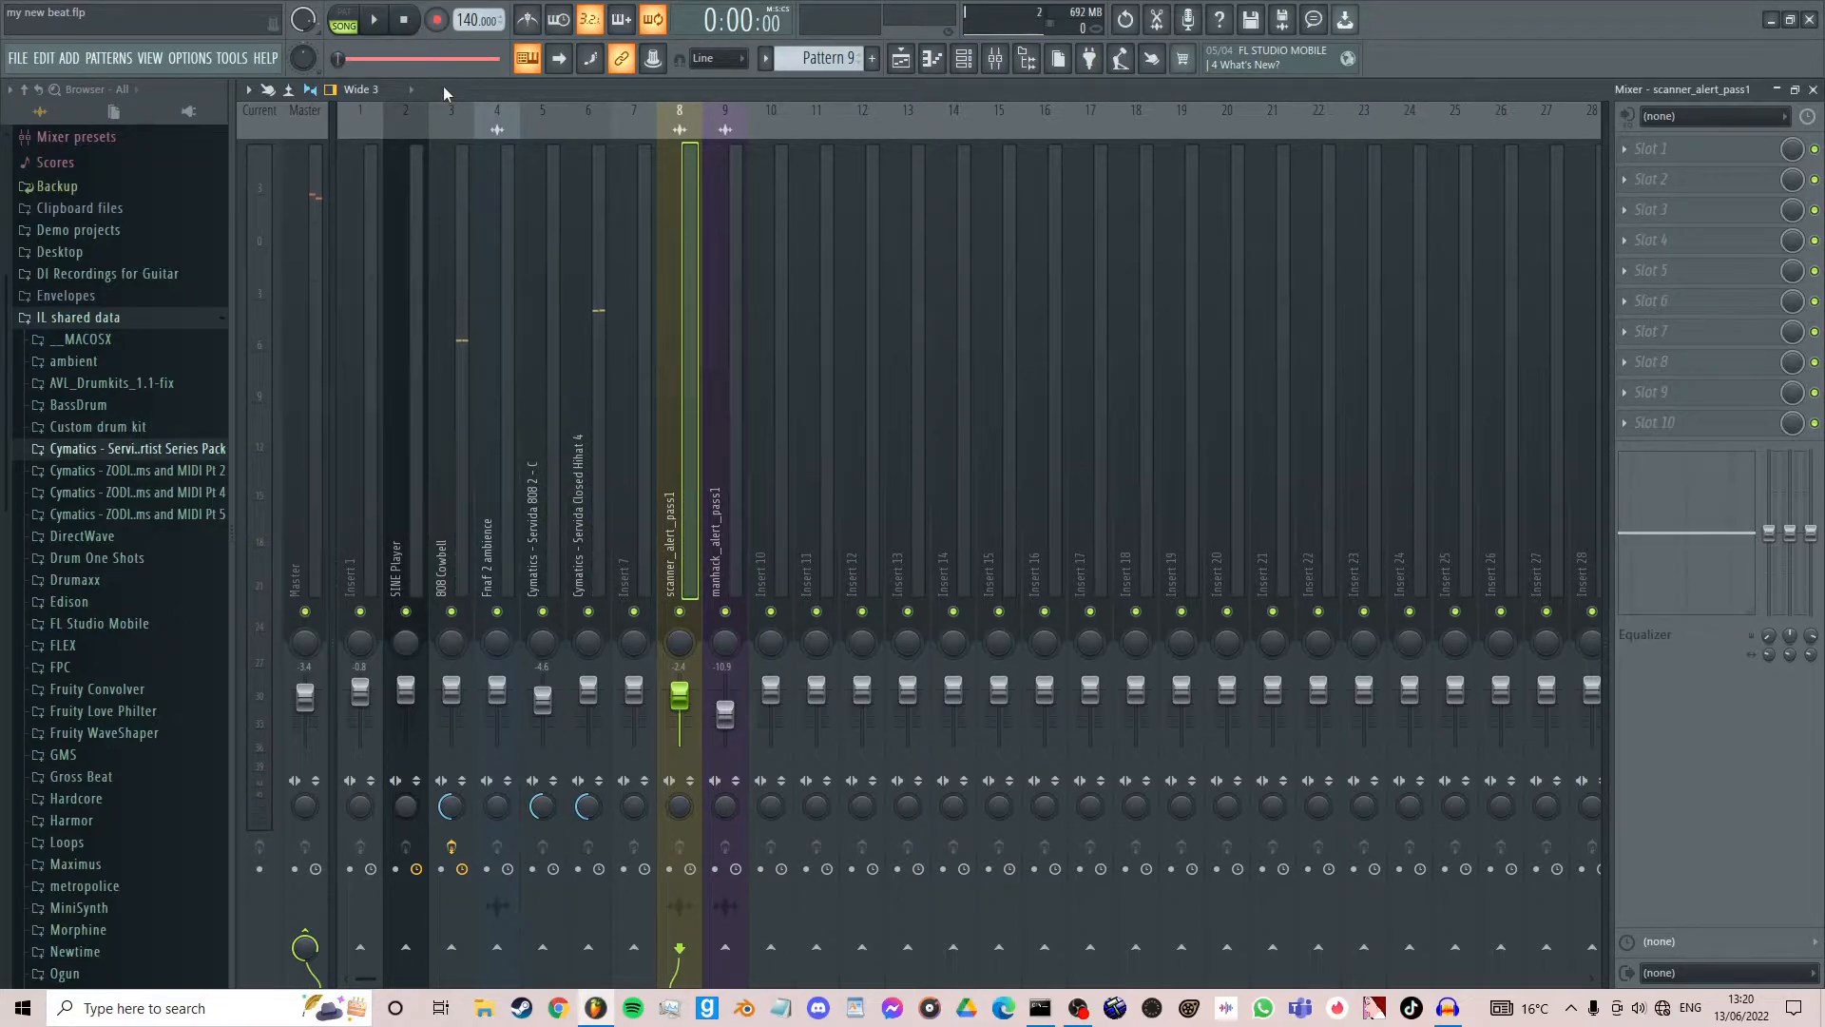
- Raise the manhack_alert_pass1 track to maximum volume and pull it back to -1.2 dB
drag(726, 713, 725, 701)
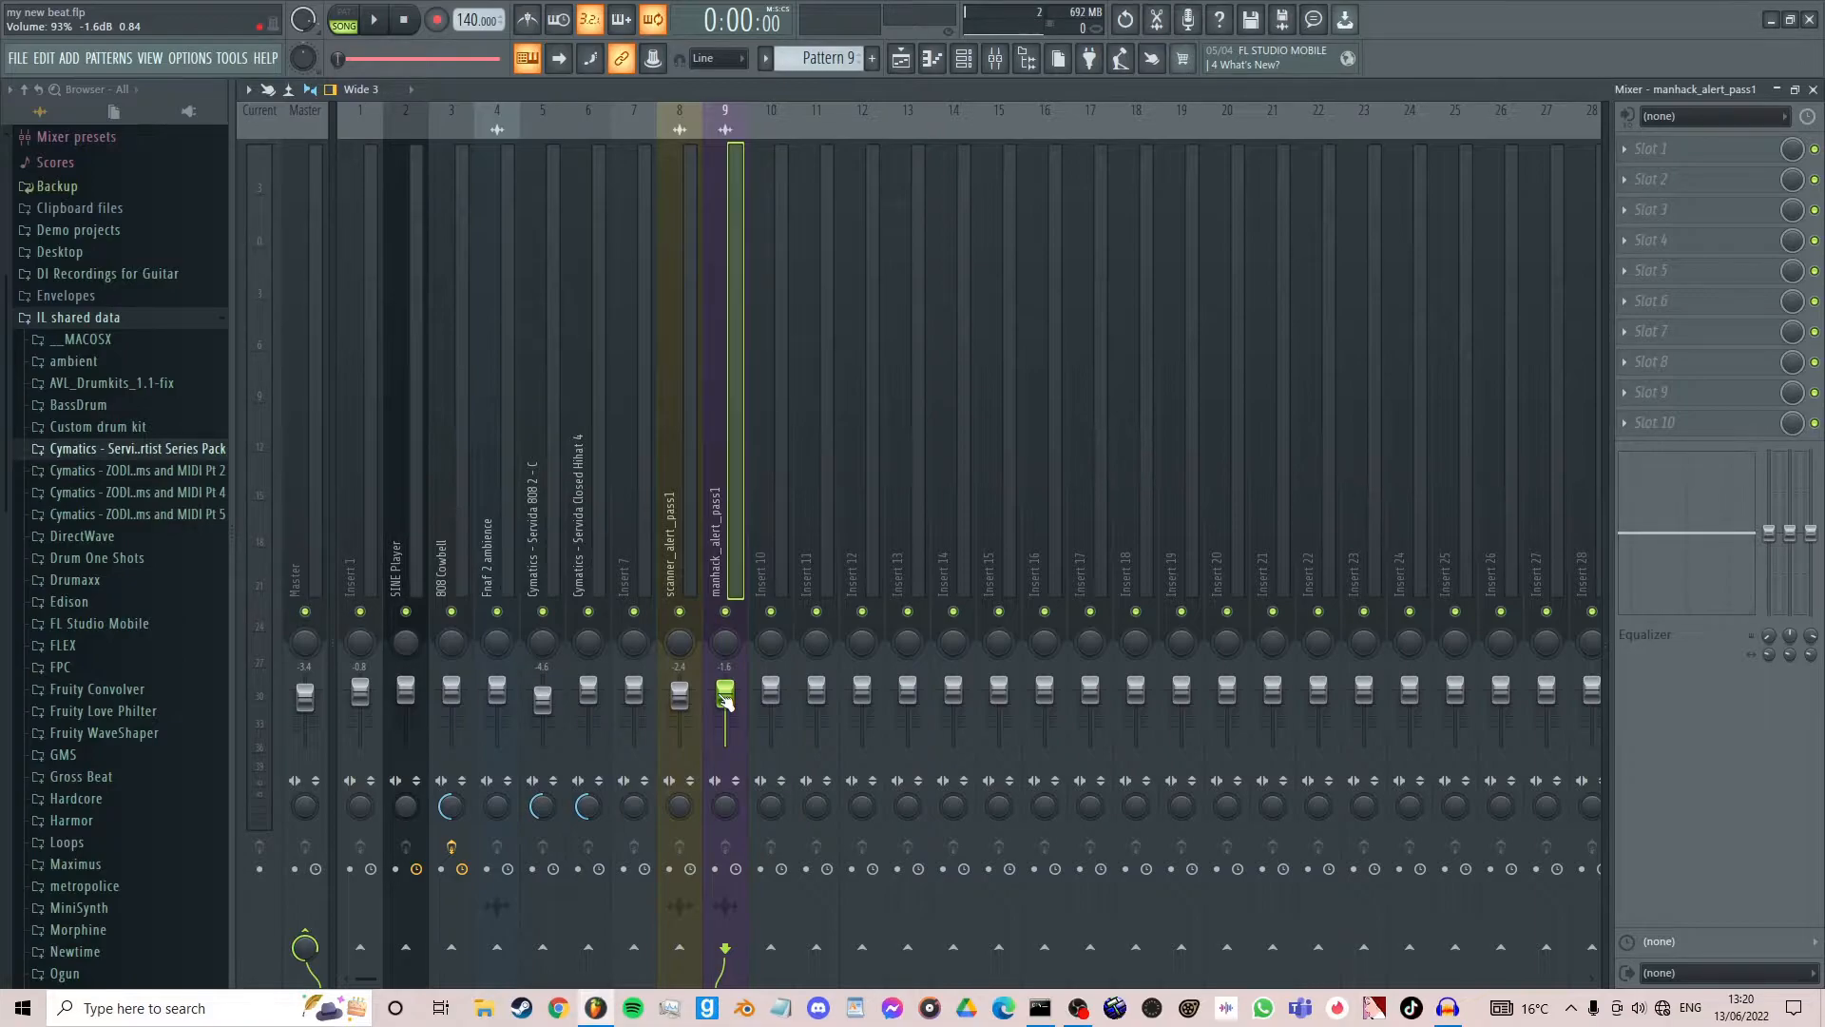
mouse_move(727, 703)
mouse_down()
mouse_move(727, 728)
mouse_move(726, 710)
mouse_up()
drag(725, 708, 726, 692)
mouse_move(725, 696)
mouse_down()
mouse_move(725, 721)
mouse_move(723, 699)
mouse_up()
drag(724, 699, 724, 685)
click(306, 454)
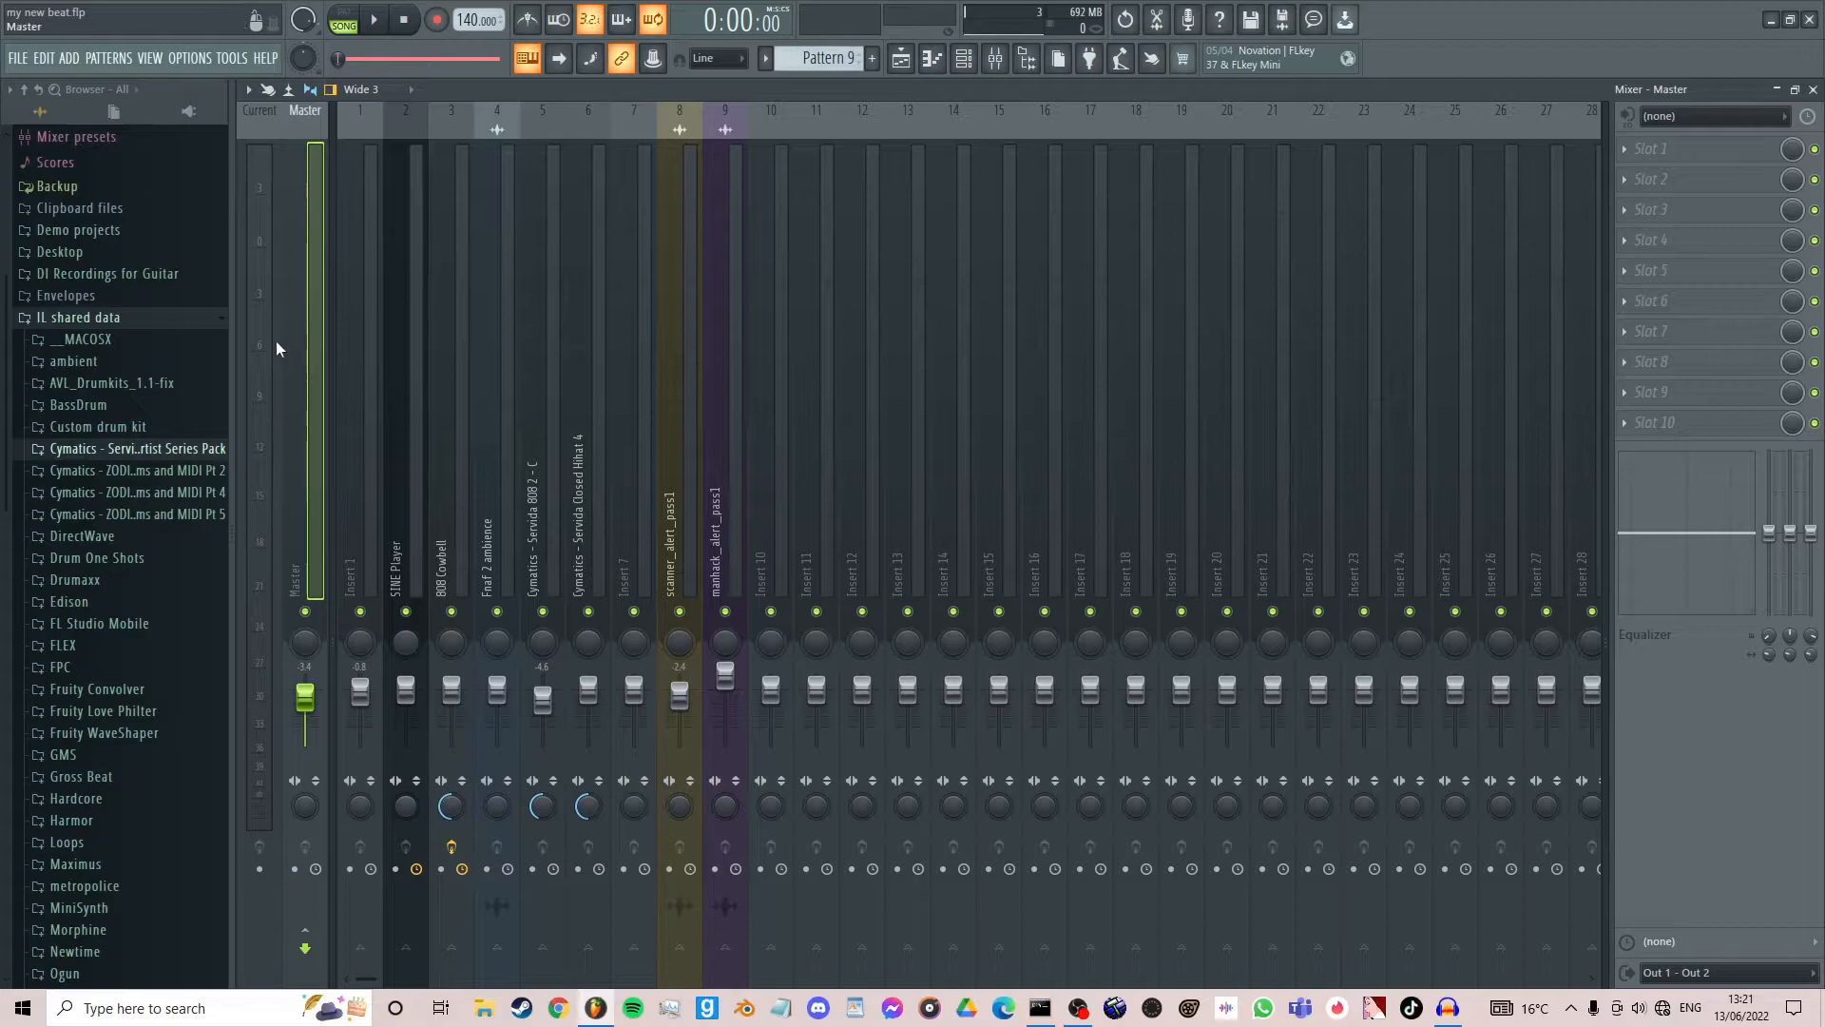
click(714, 243)
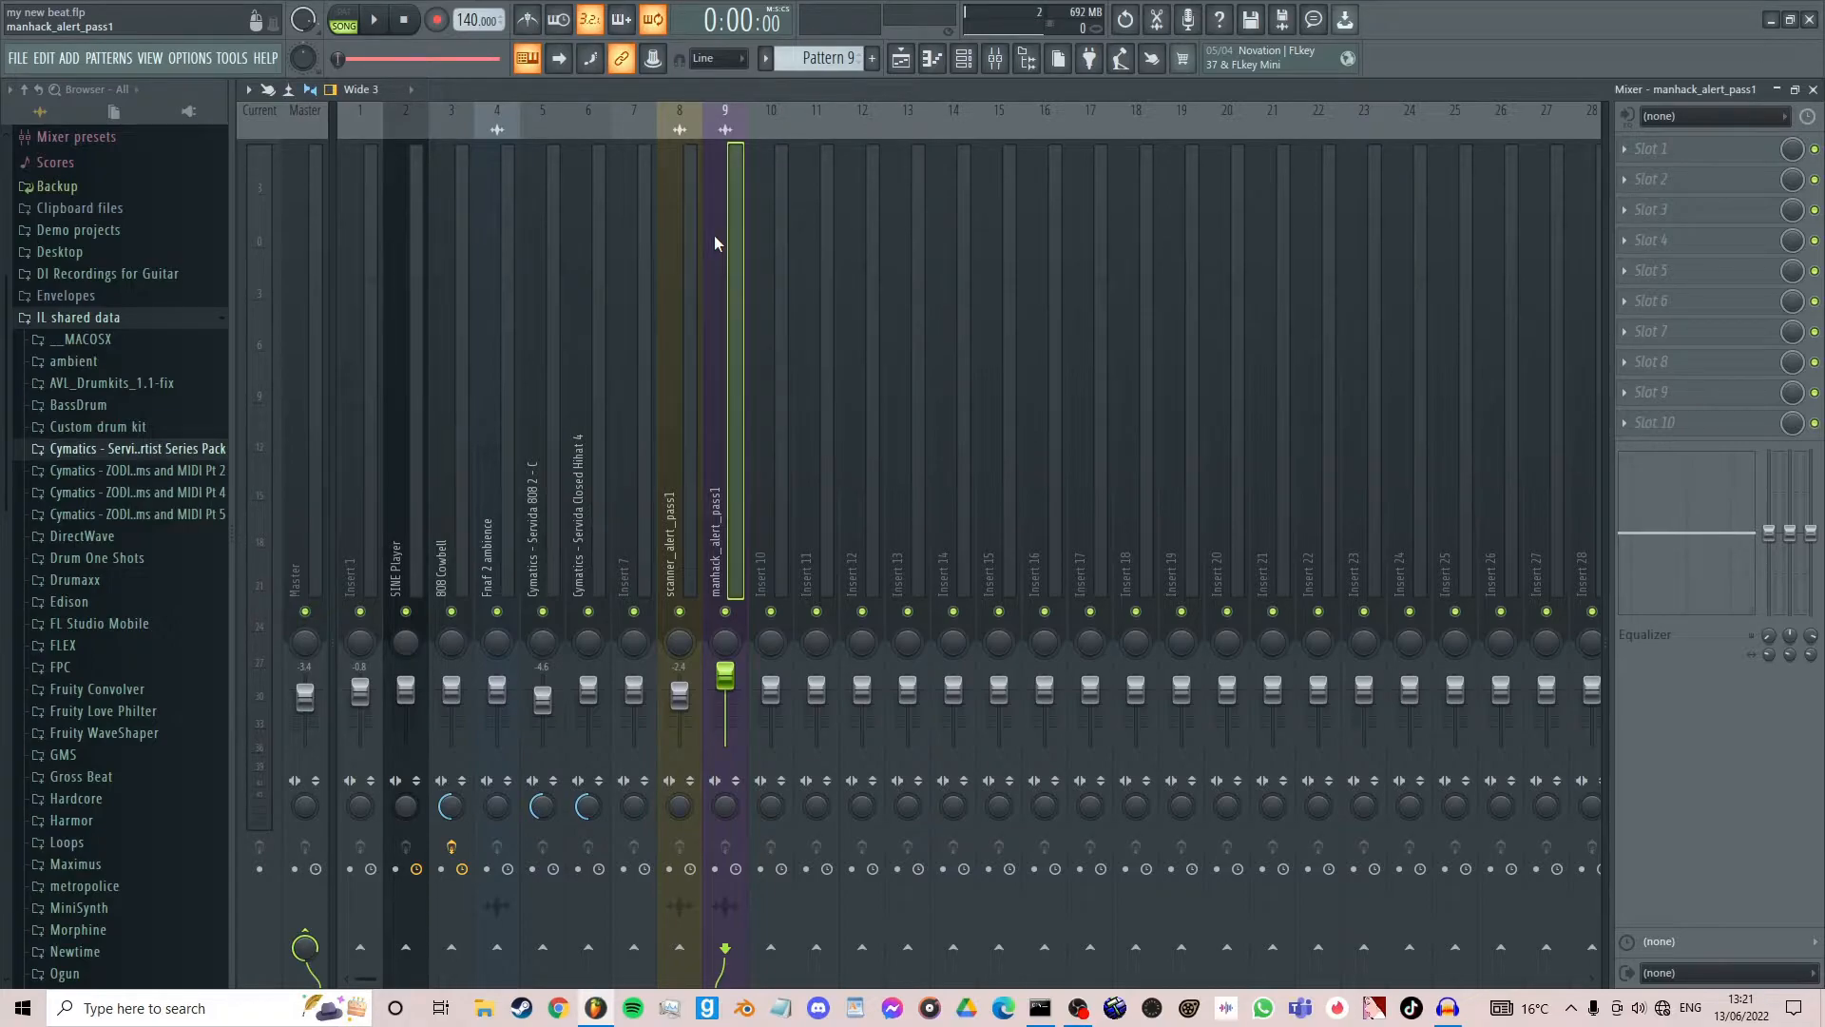
mouse_move(725, 676)
mouse_down()
mouse_move(724, 713)
mouse_move(724, 692)
mouse_up()
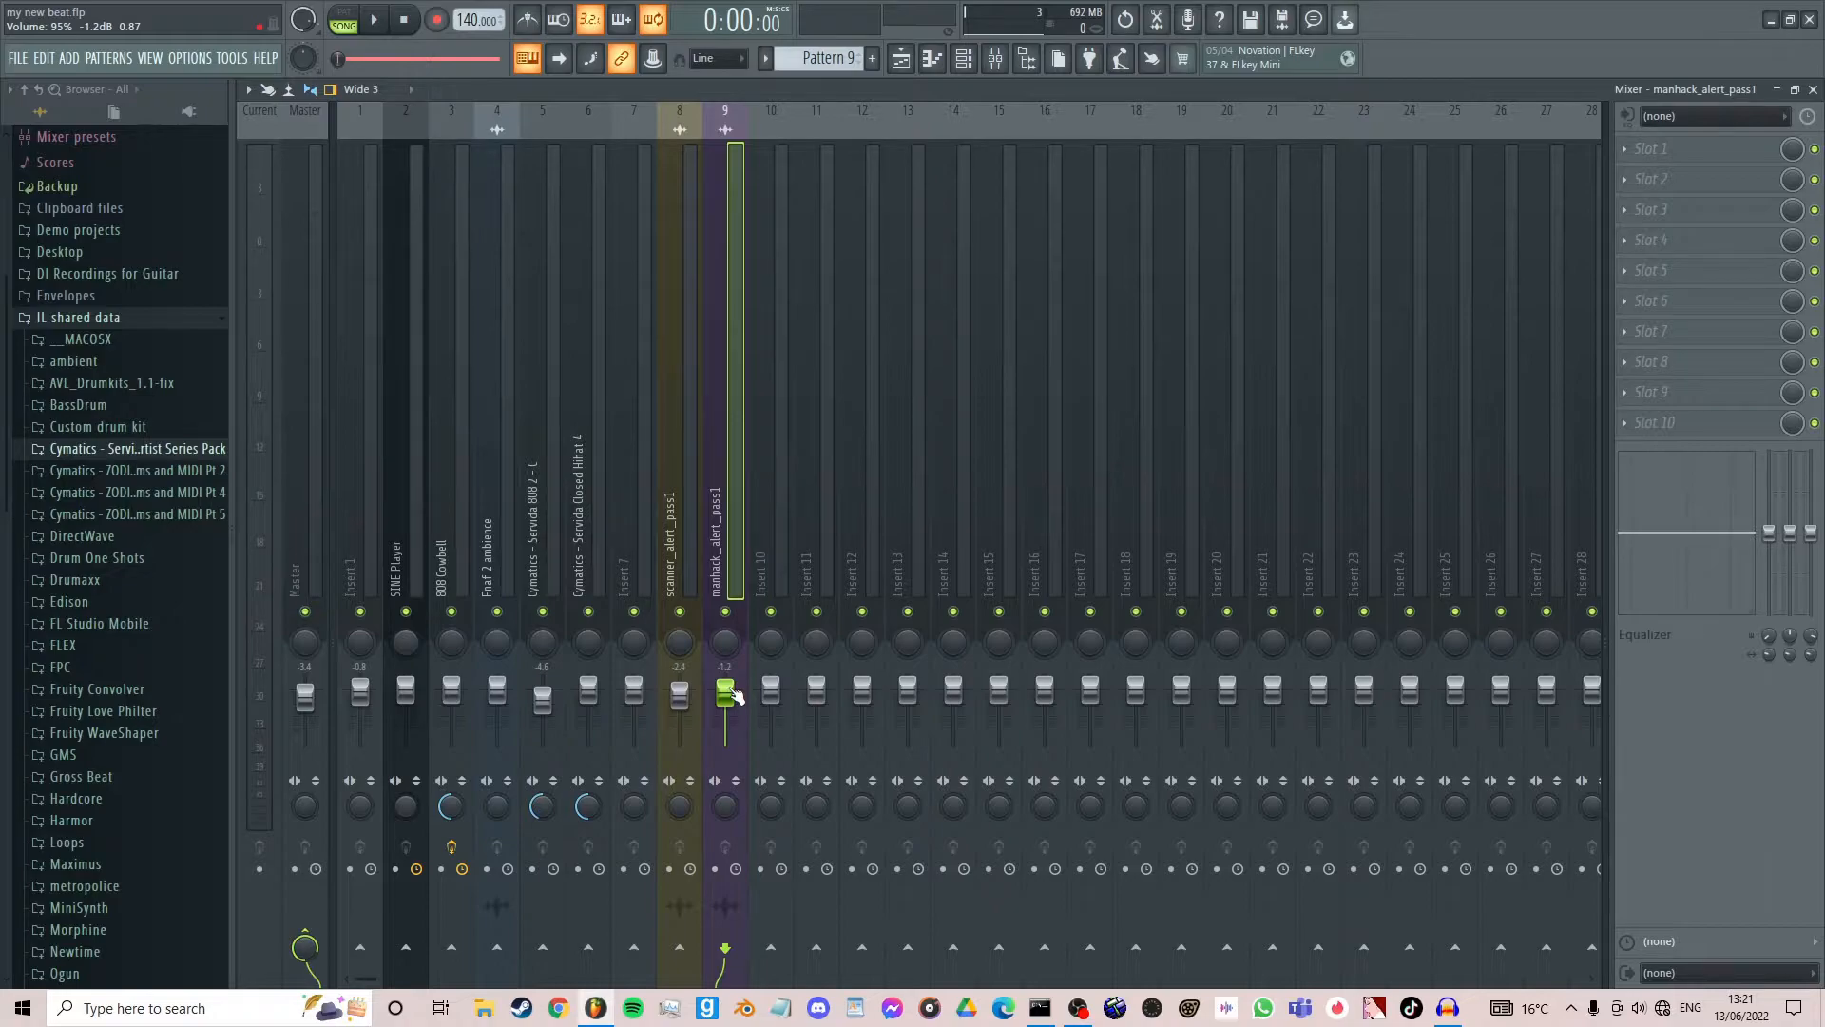
- Put scanner_alert_pass1 at default volume and manhack_alert_pass1 at maximum, and play the song to hear the levels
drag(735, 697, 685, 693)
key(space)
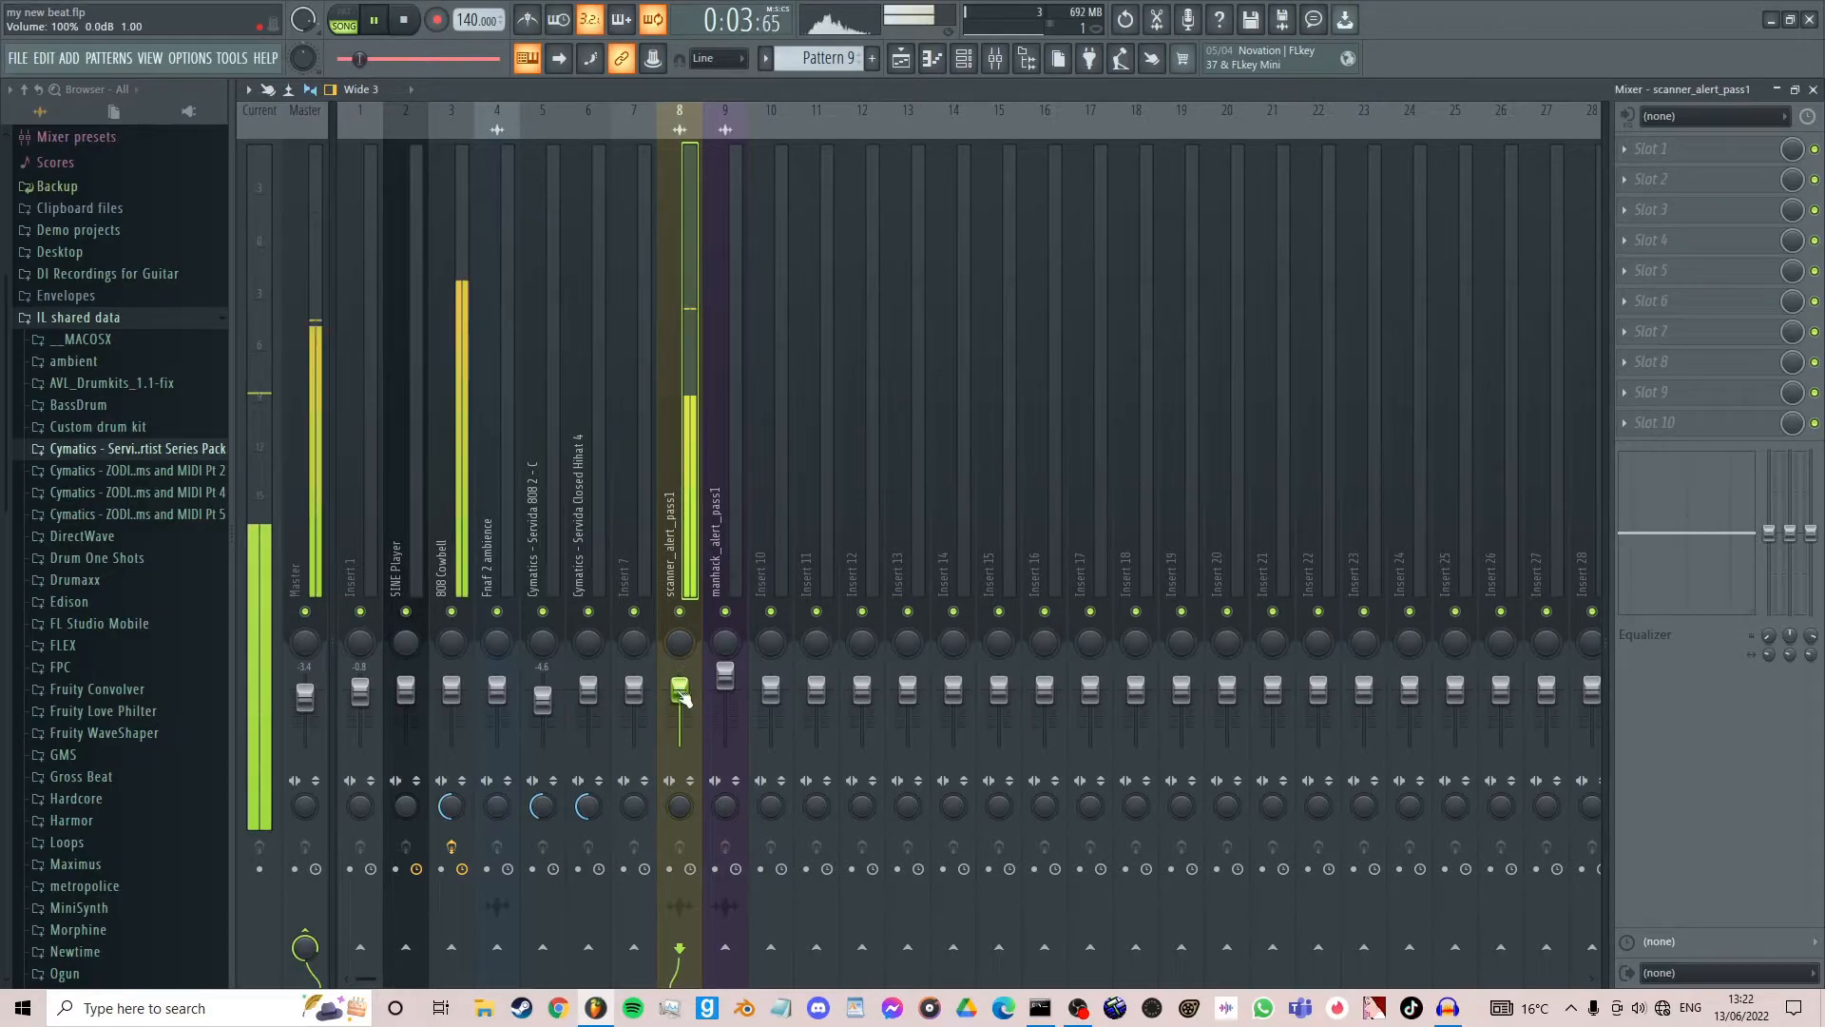
click(735, 544)
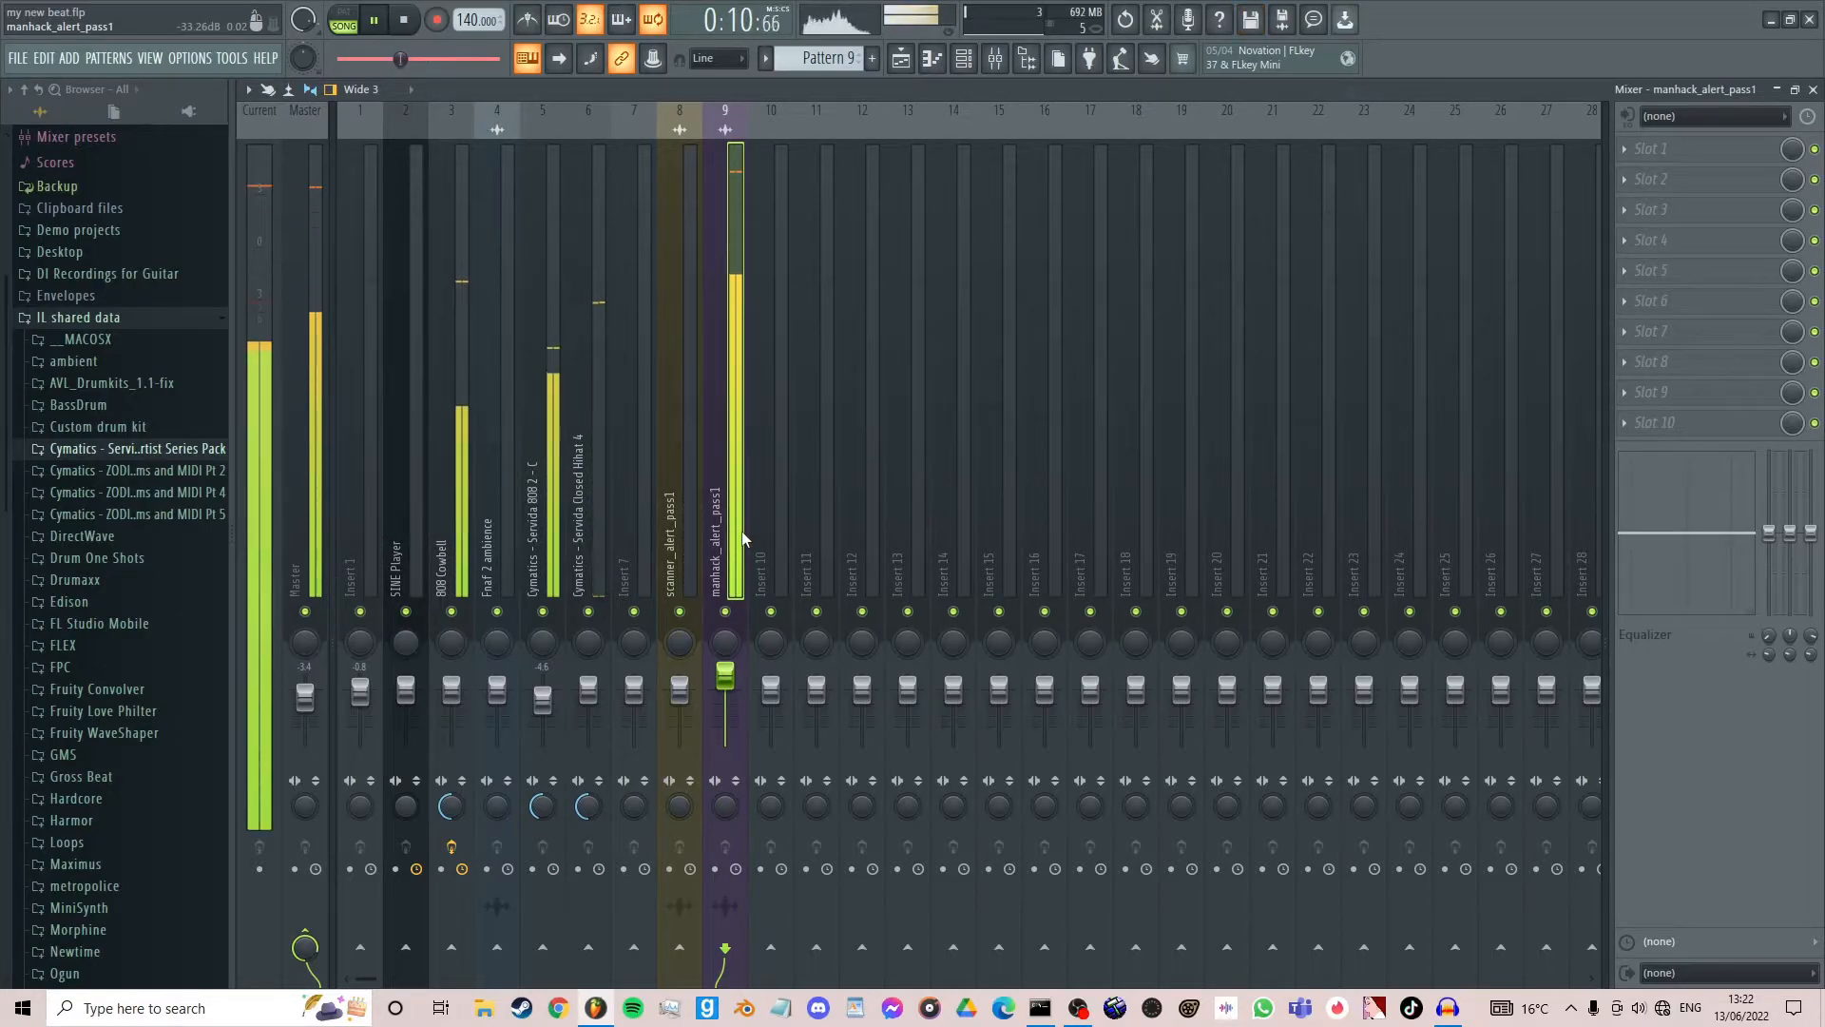
key(space)
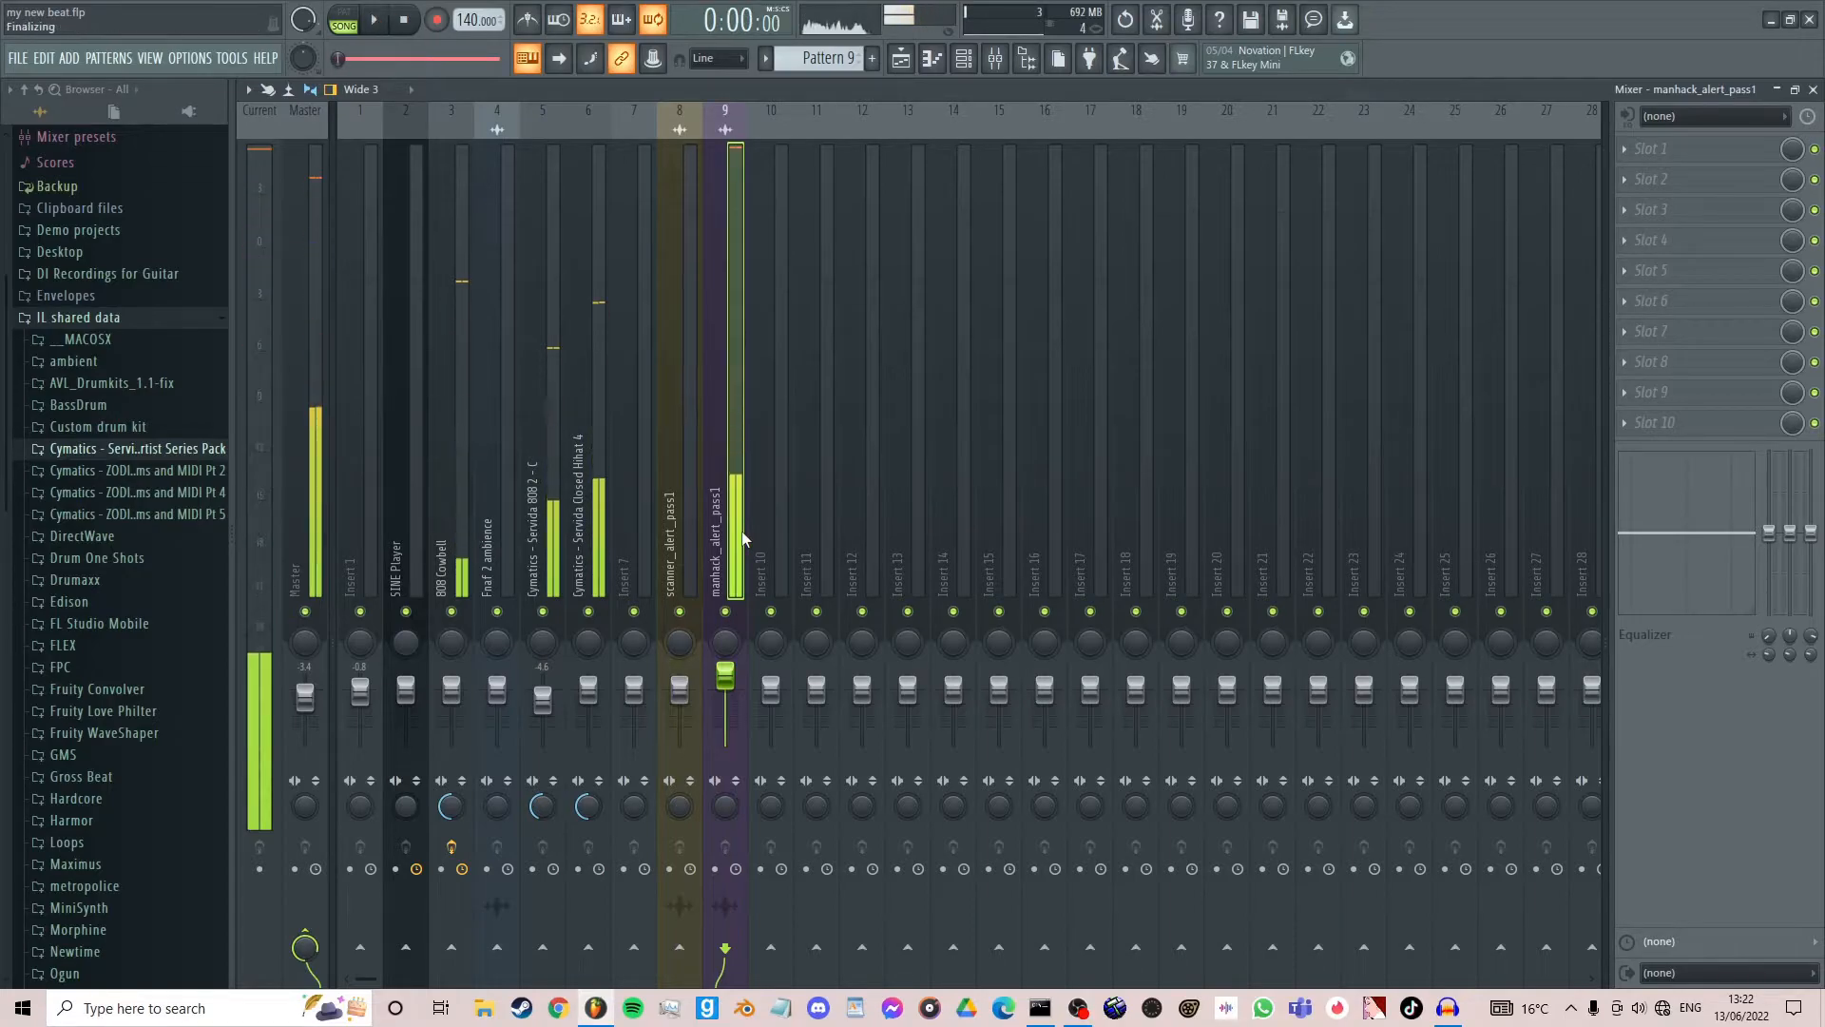
- Lower manhack_alert_pass1 to -4.2 dB and scanner_alert_pass1 to -5.0 dB, and close the mixer
drag(725, 676, 725, 688)
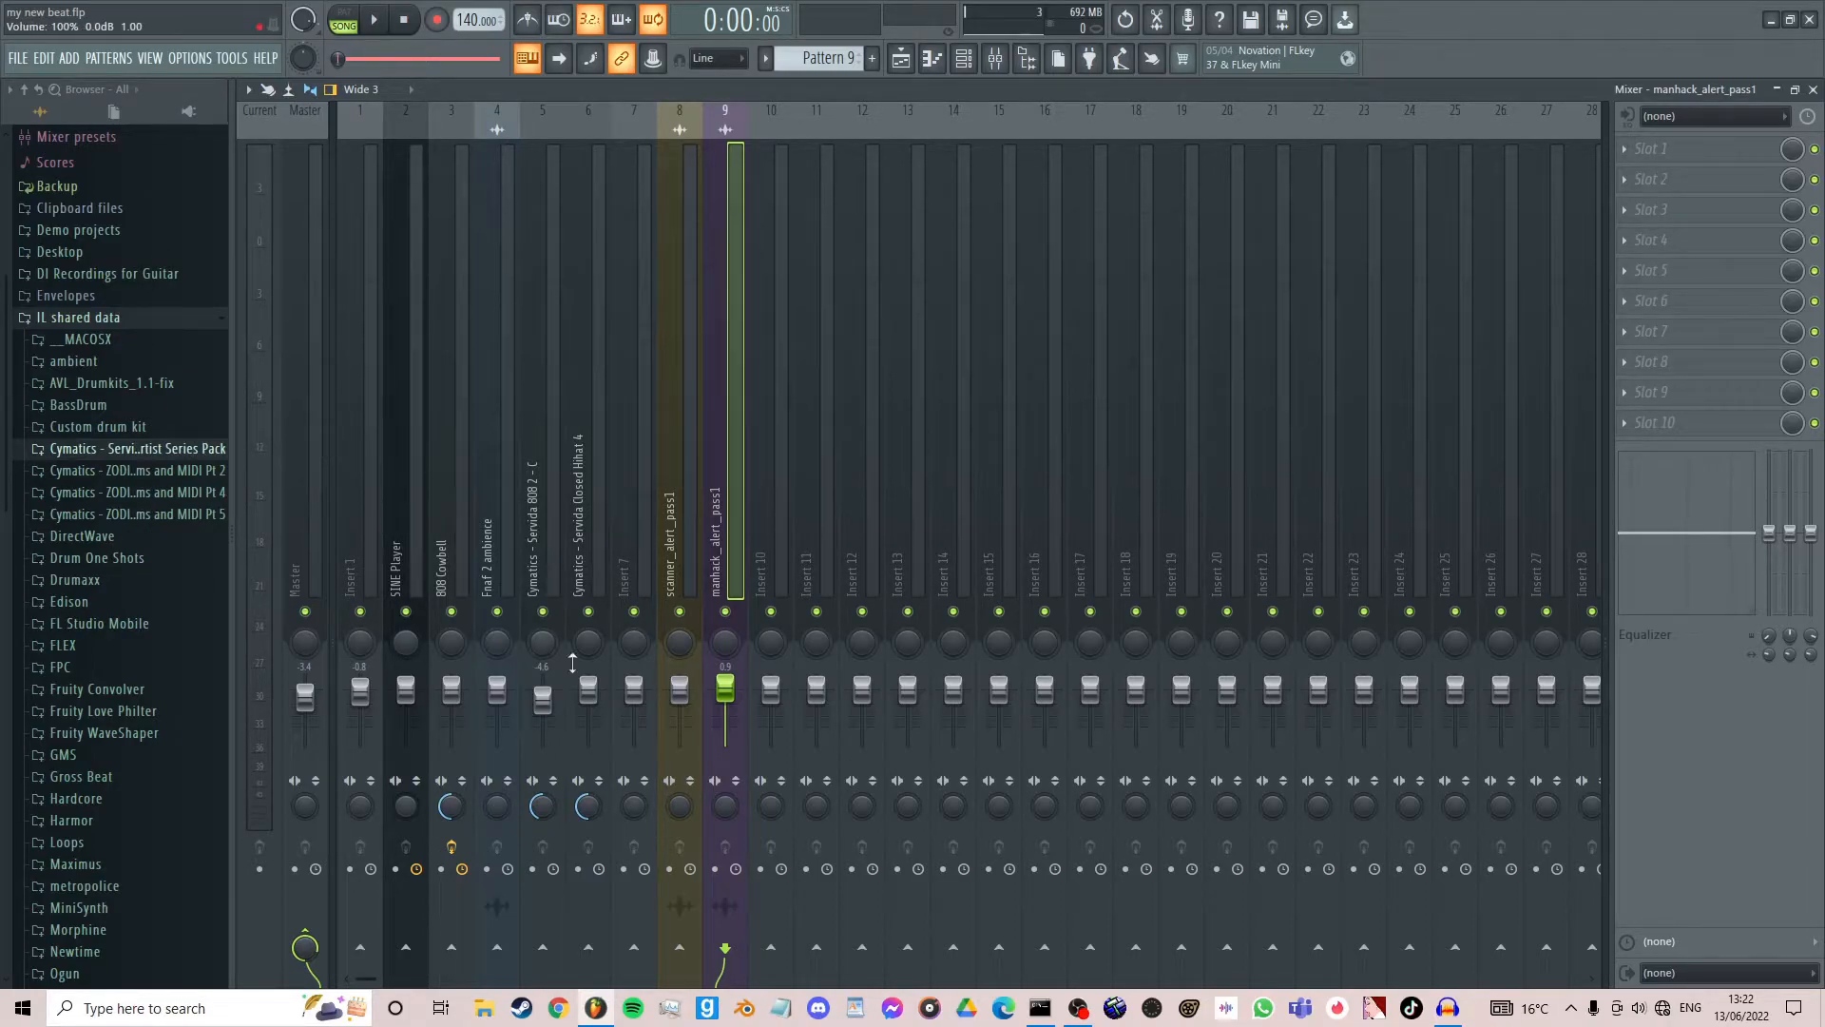
drag(725, 688, 680, 705)
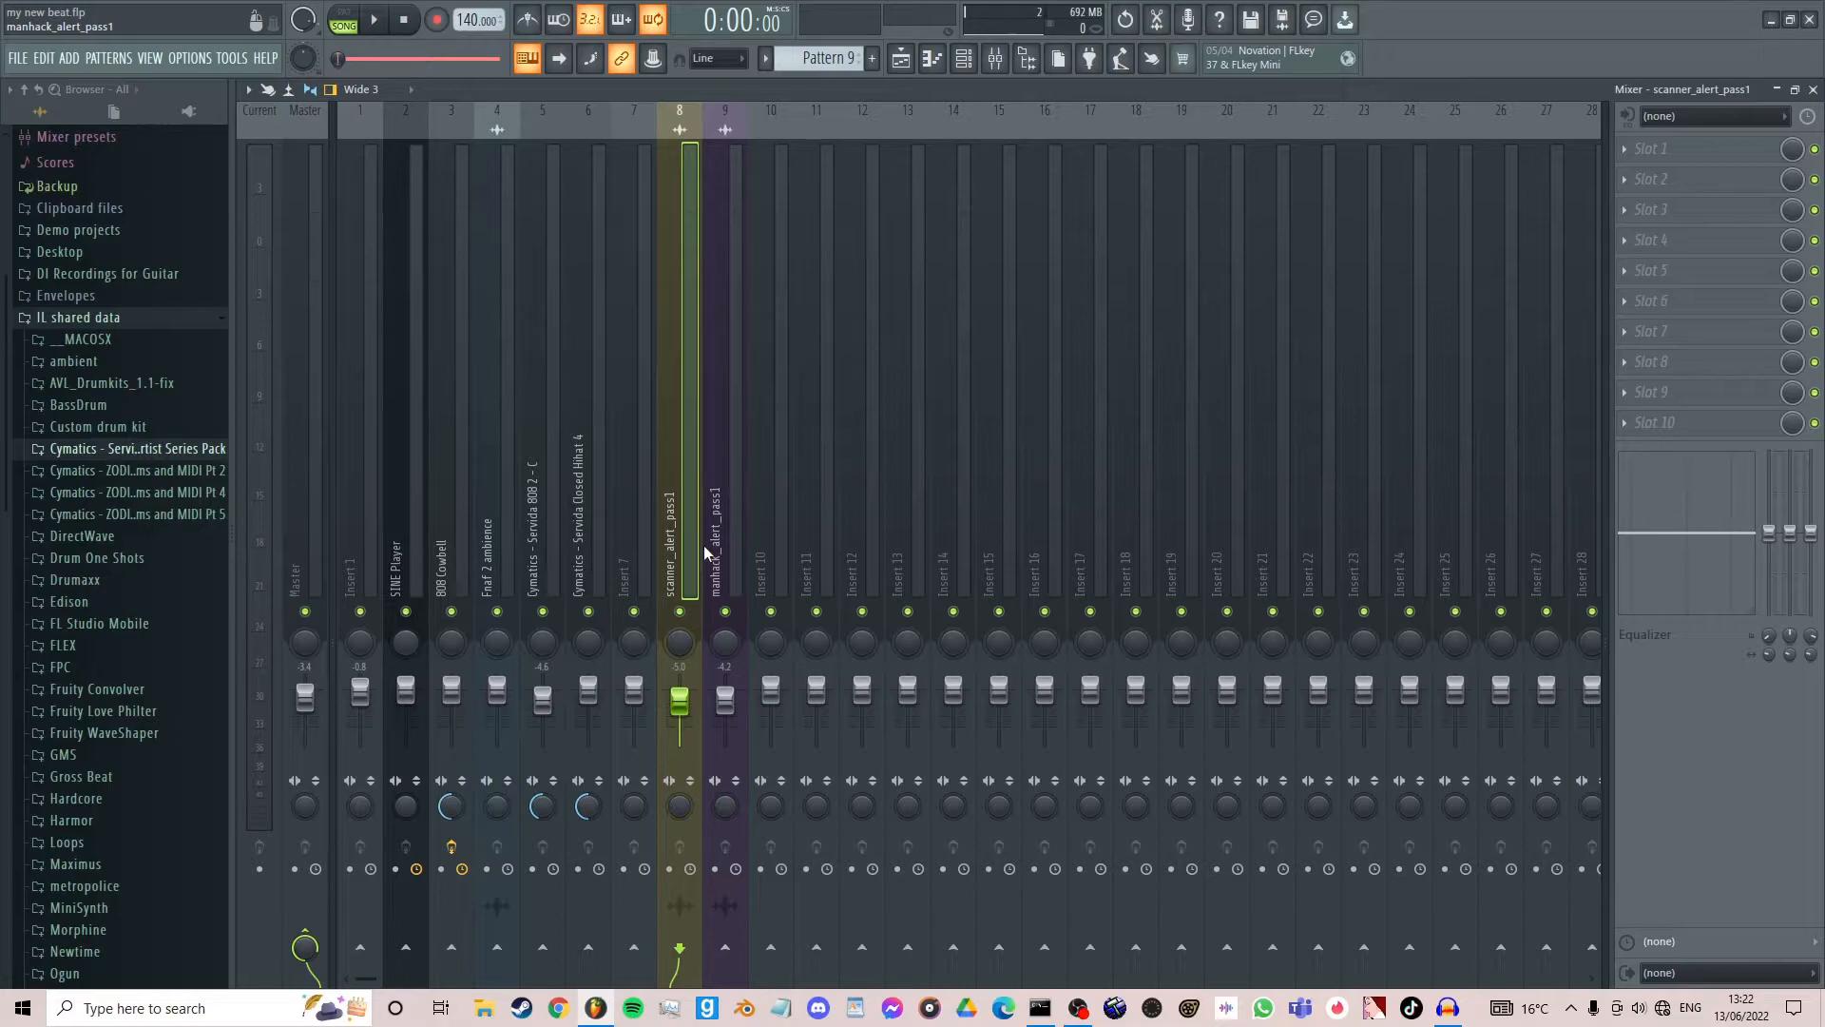
click(1813, 90)
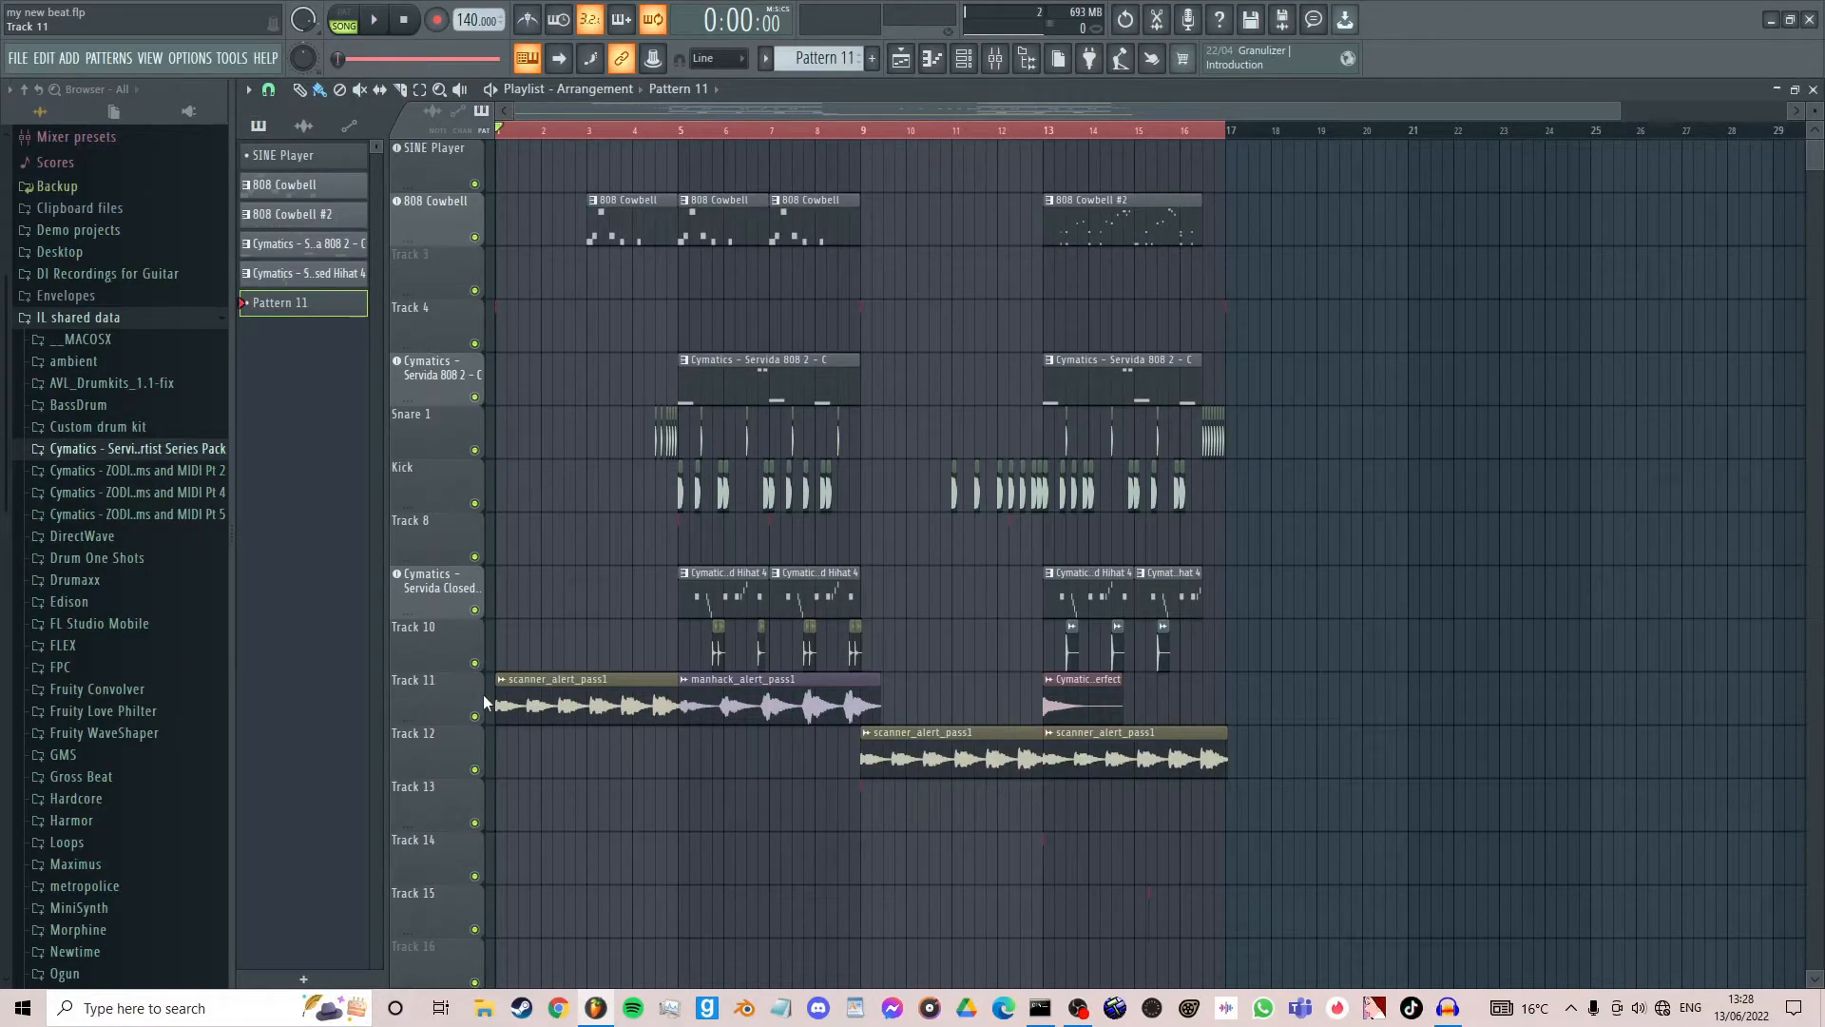
- Open the mixer and rename the Insert 12 track as Bus
click(995, 58)
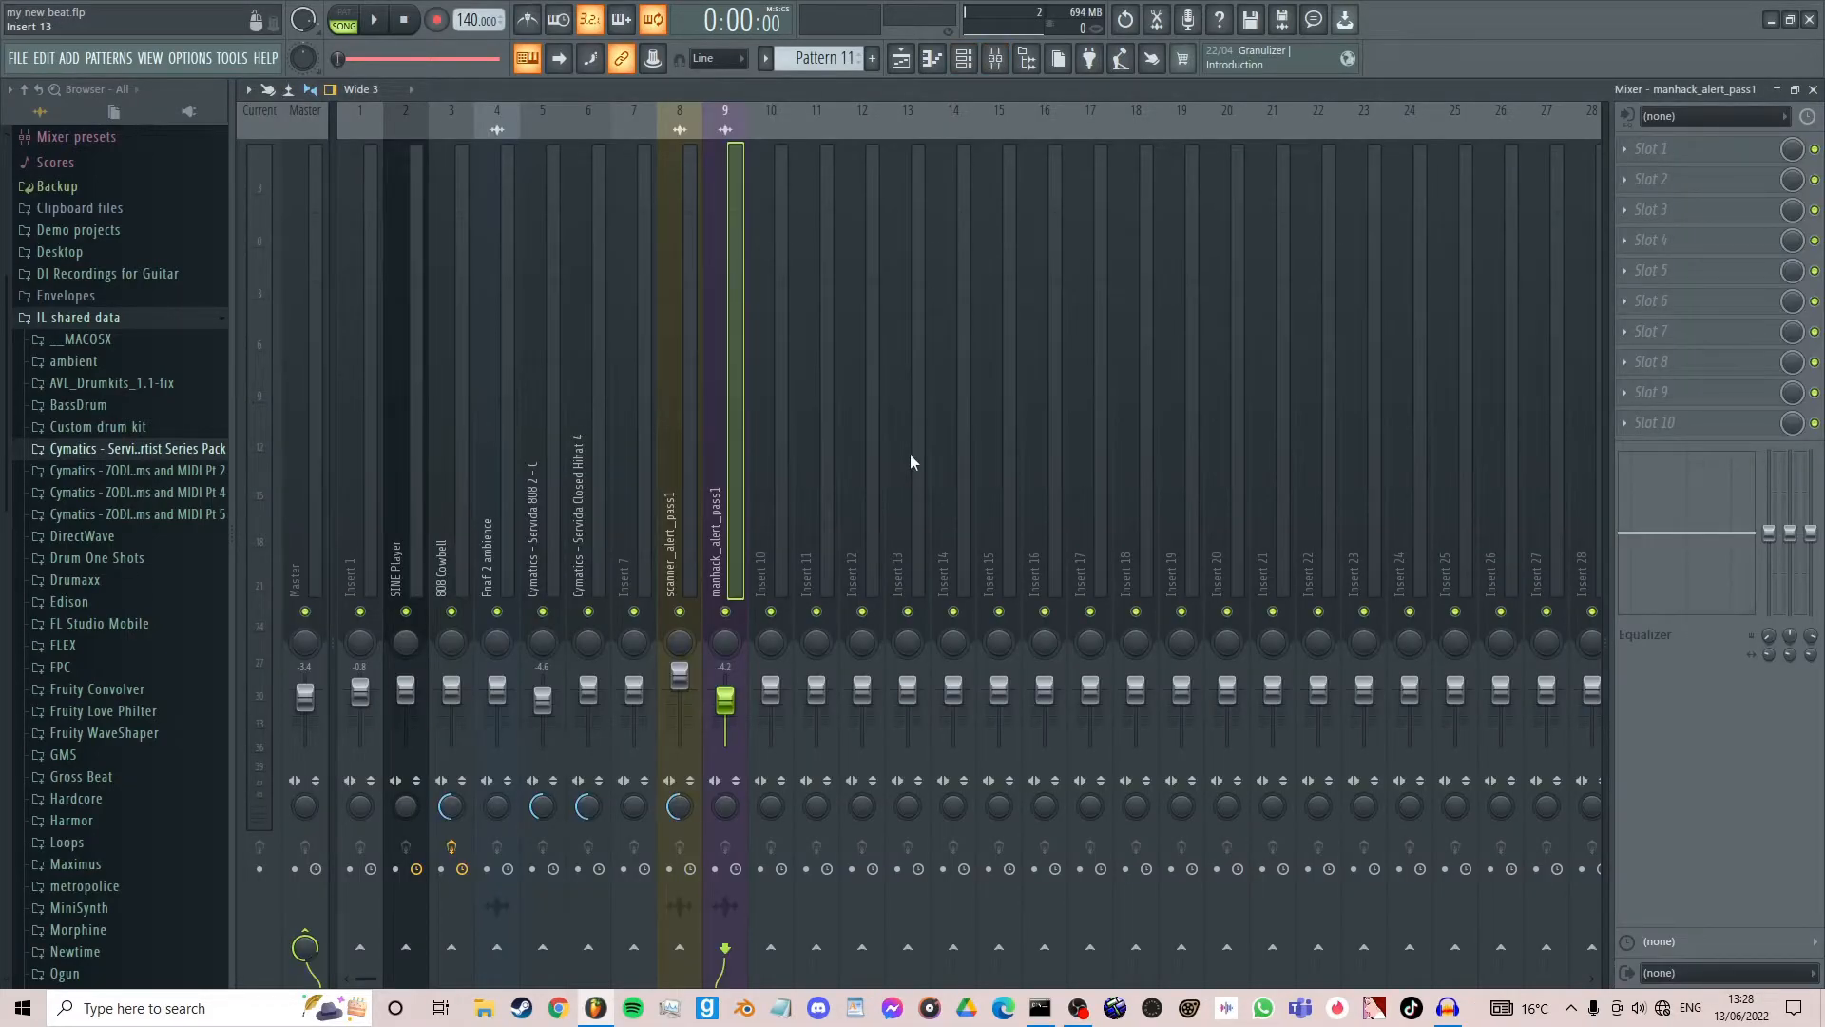
click(880, 449)
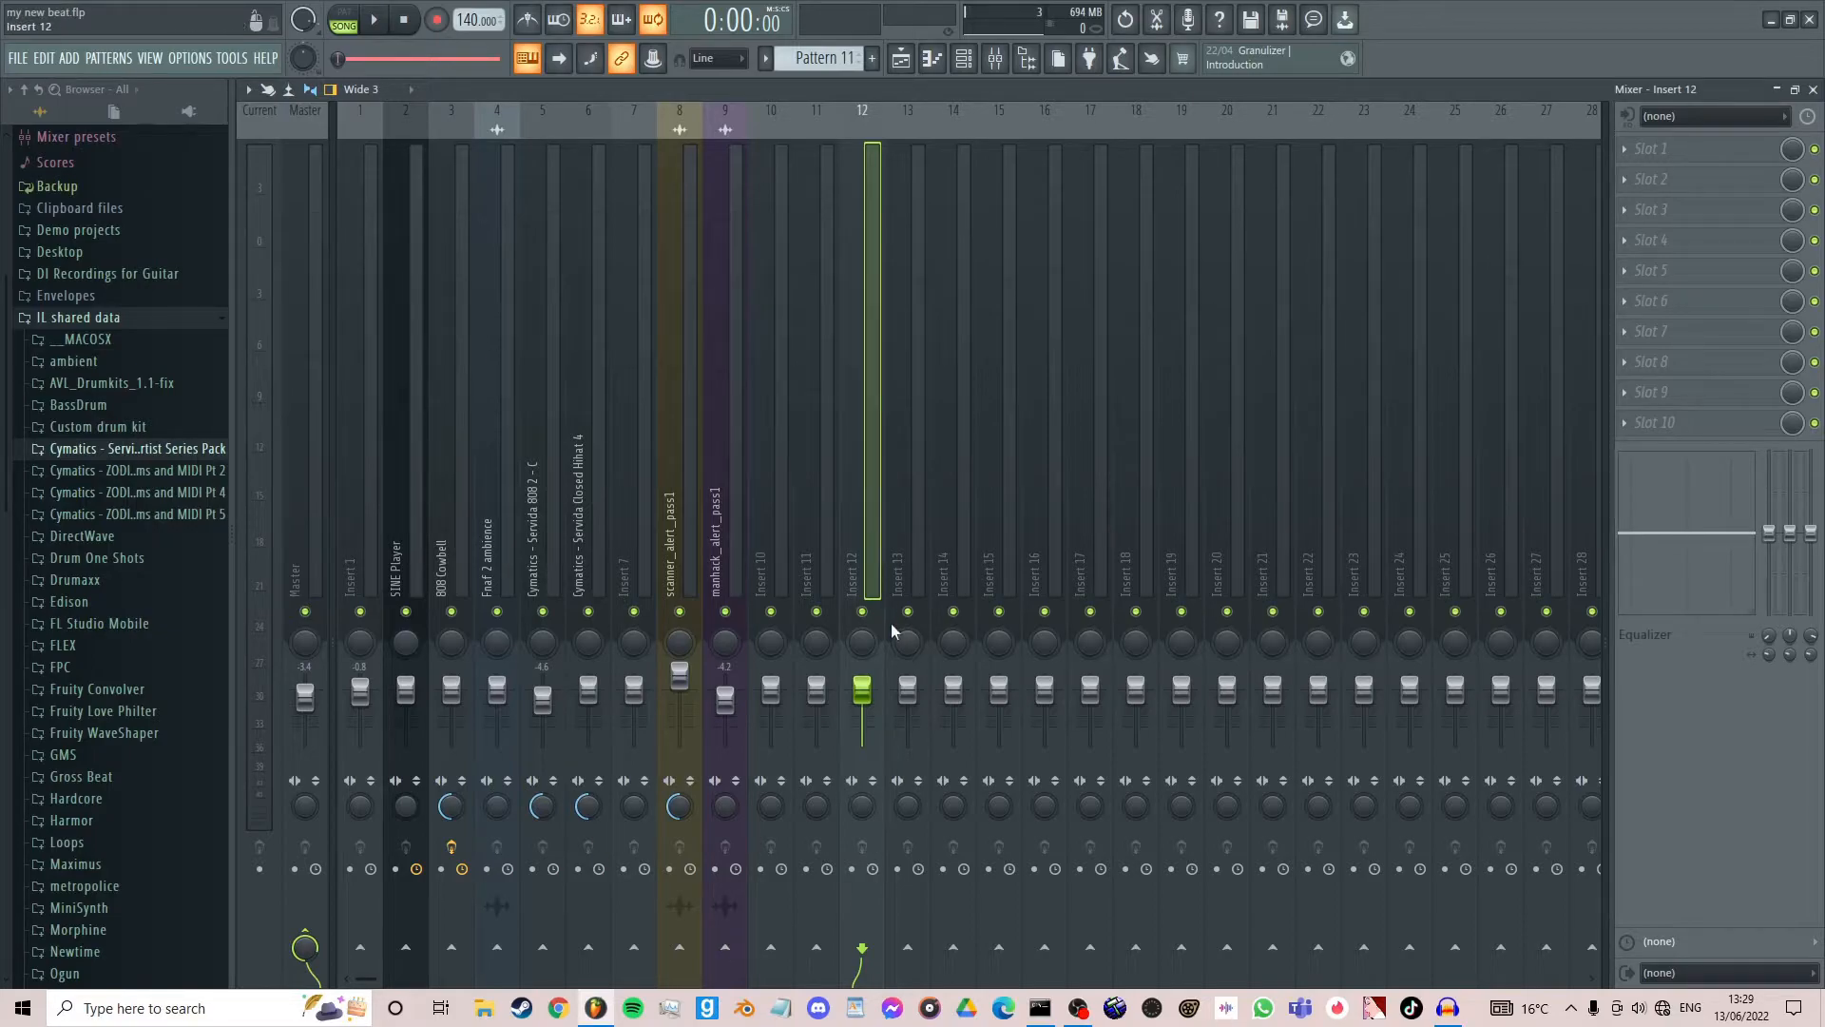
right_click(874, 562)
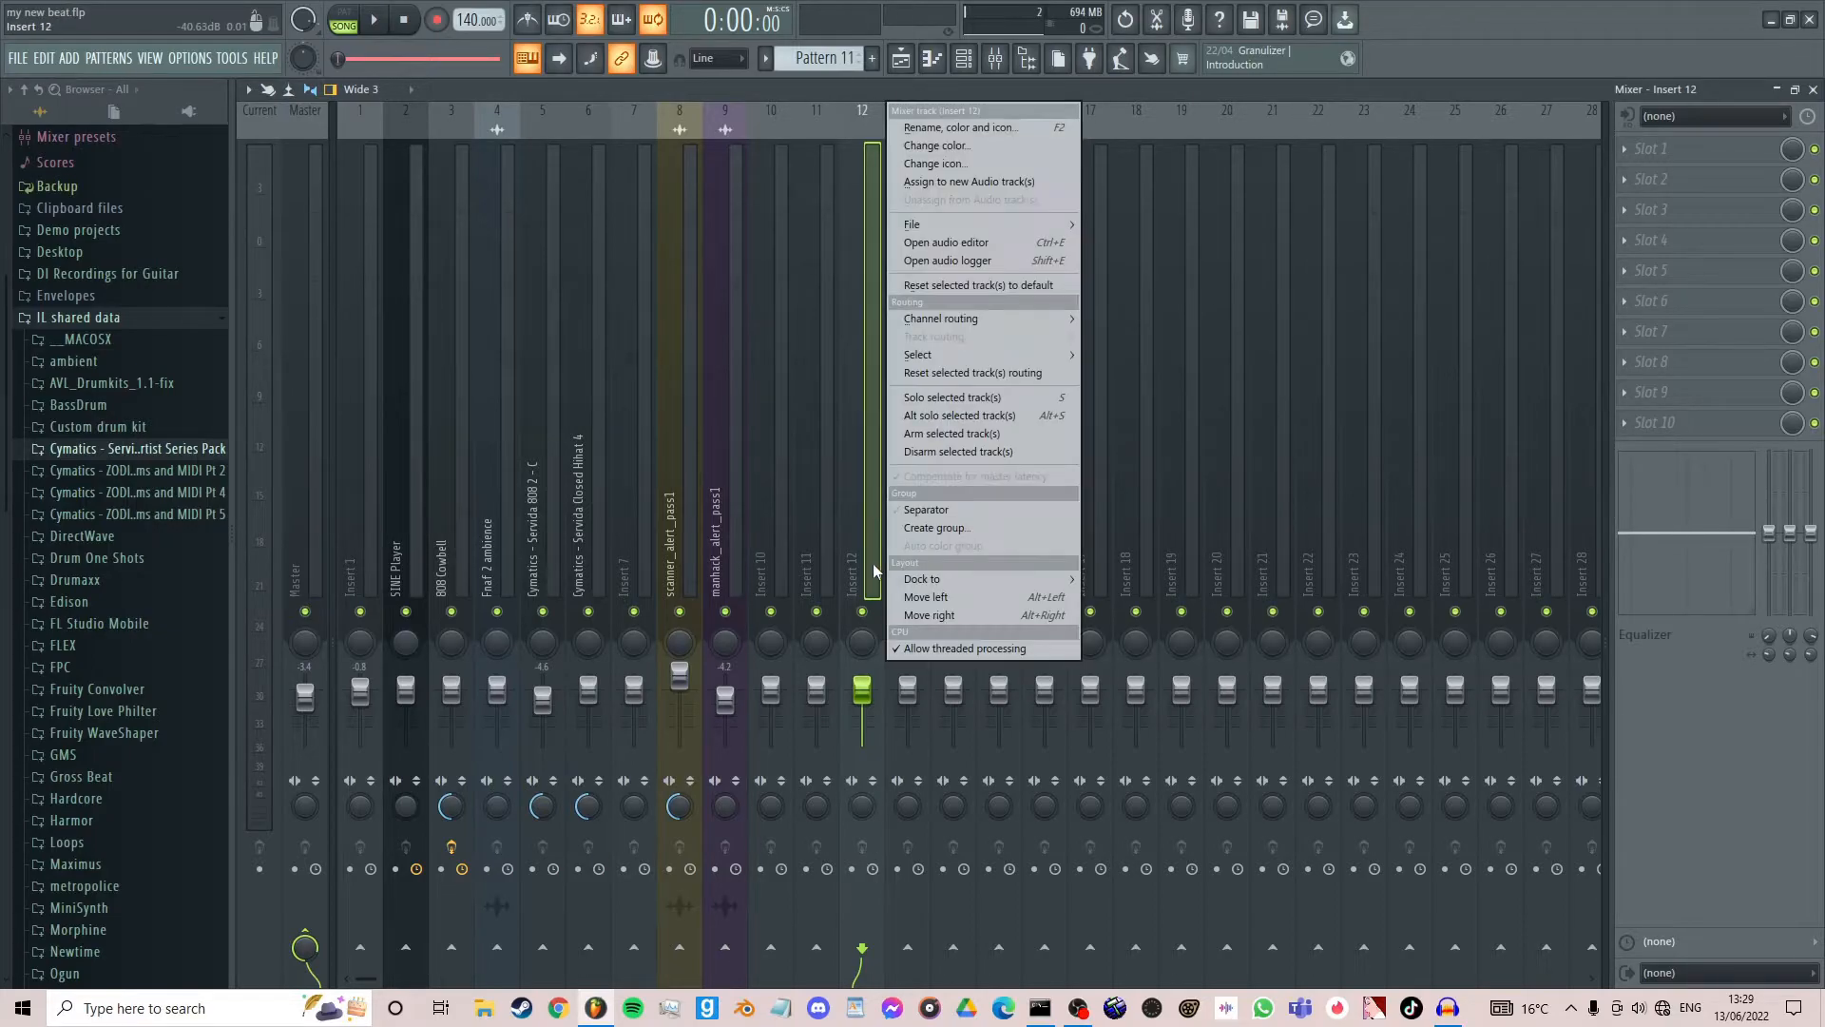
click(958, 127)
text(Bus)
key(Return)
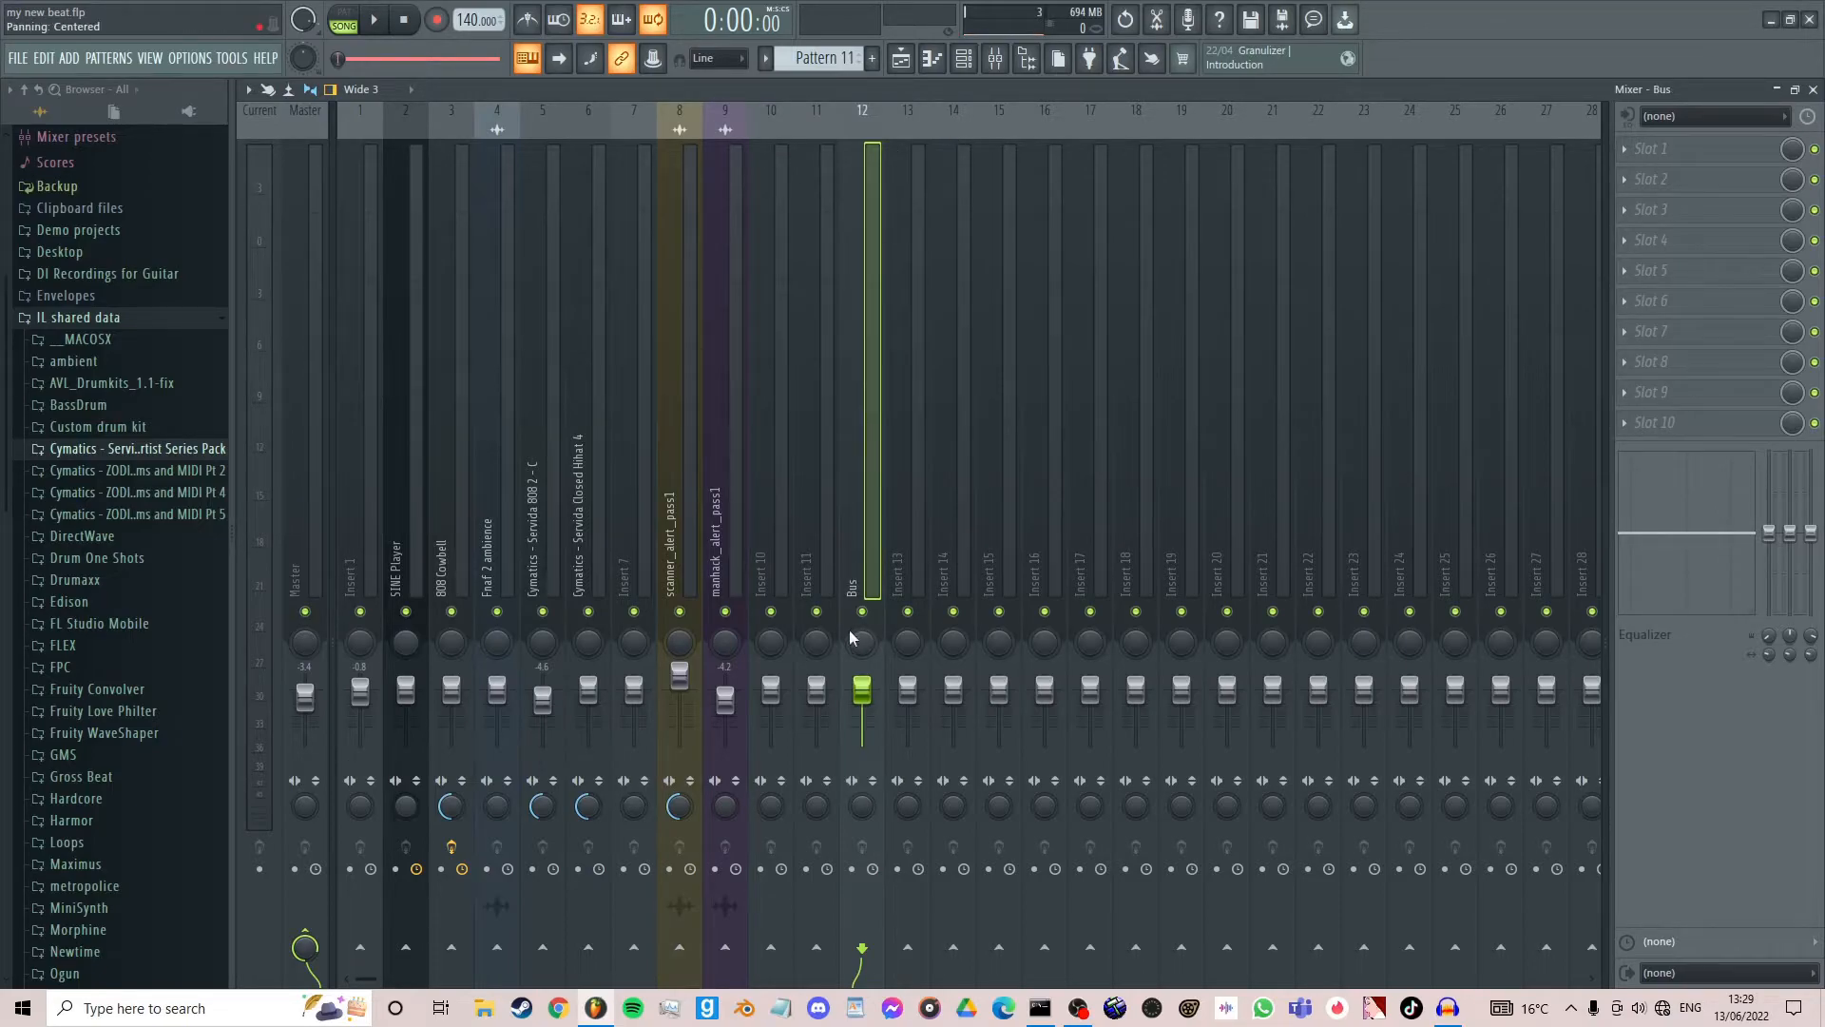
- Route the manhack_alert_pass1 mixer track to the Bus track only
click(735, 591)
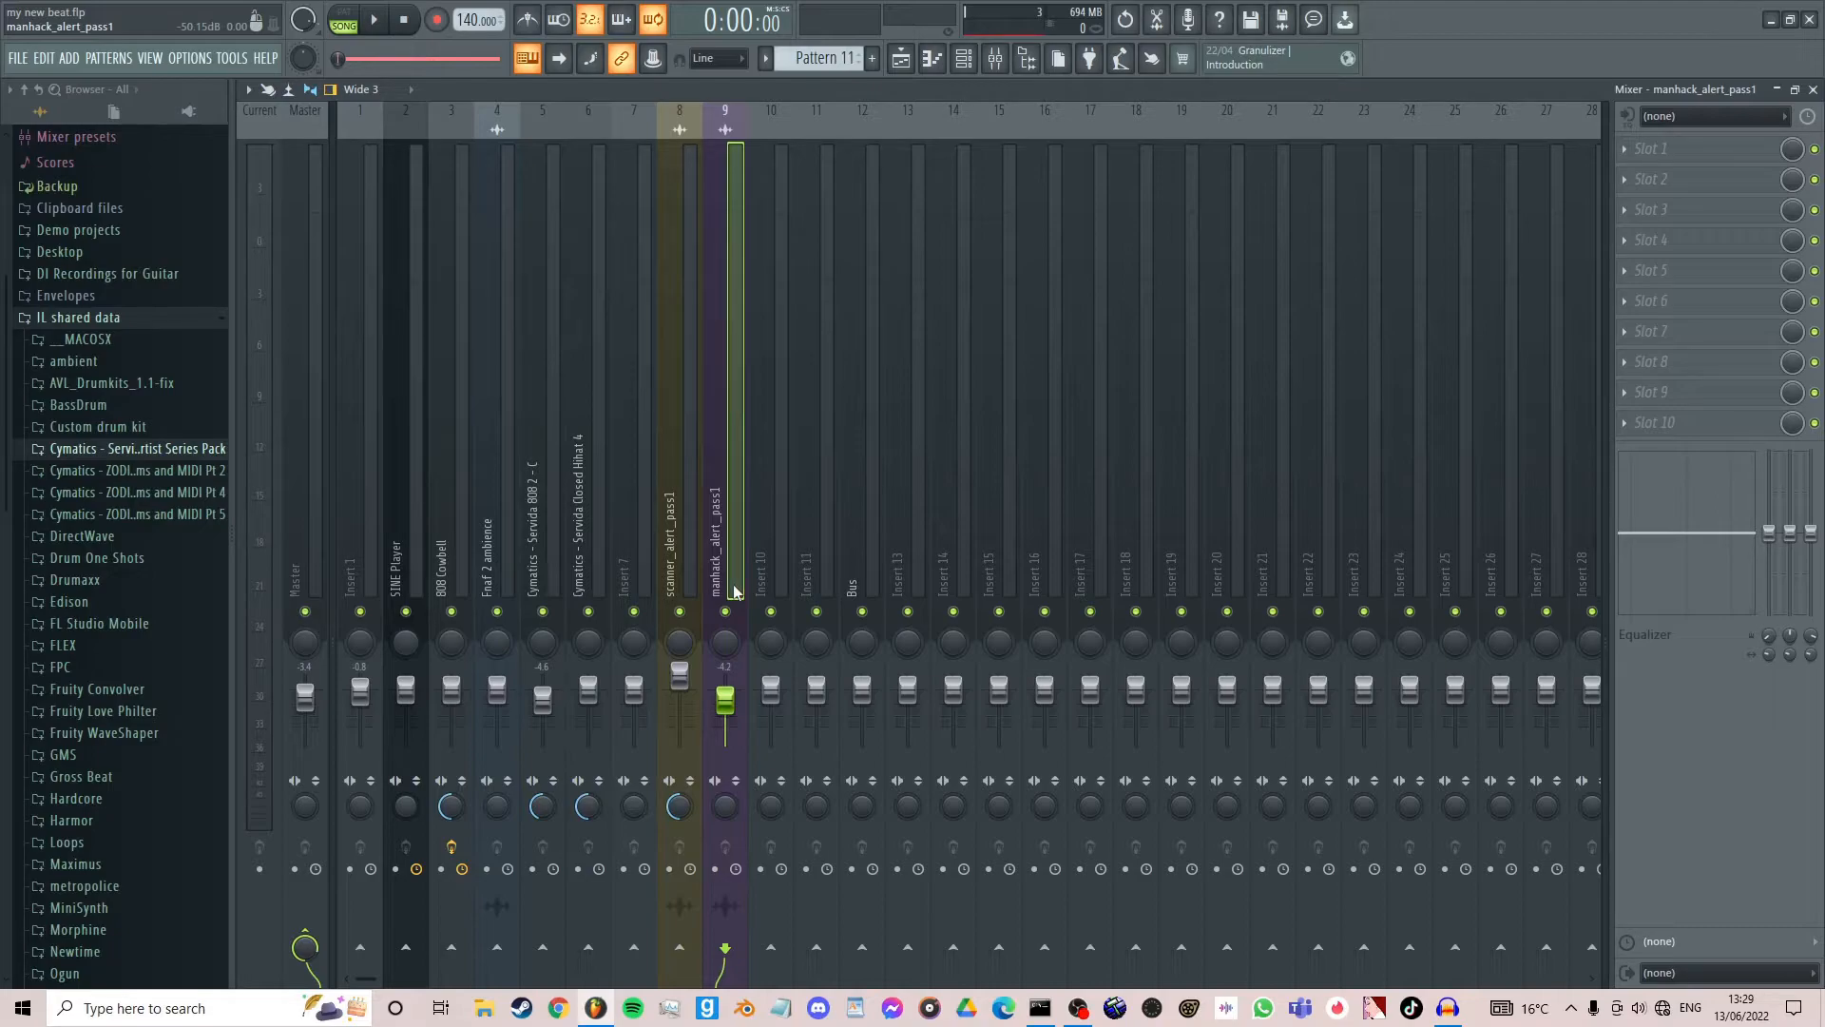
right_click(861, 946)
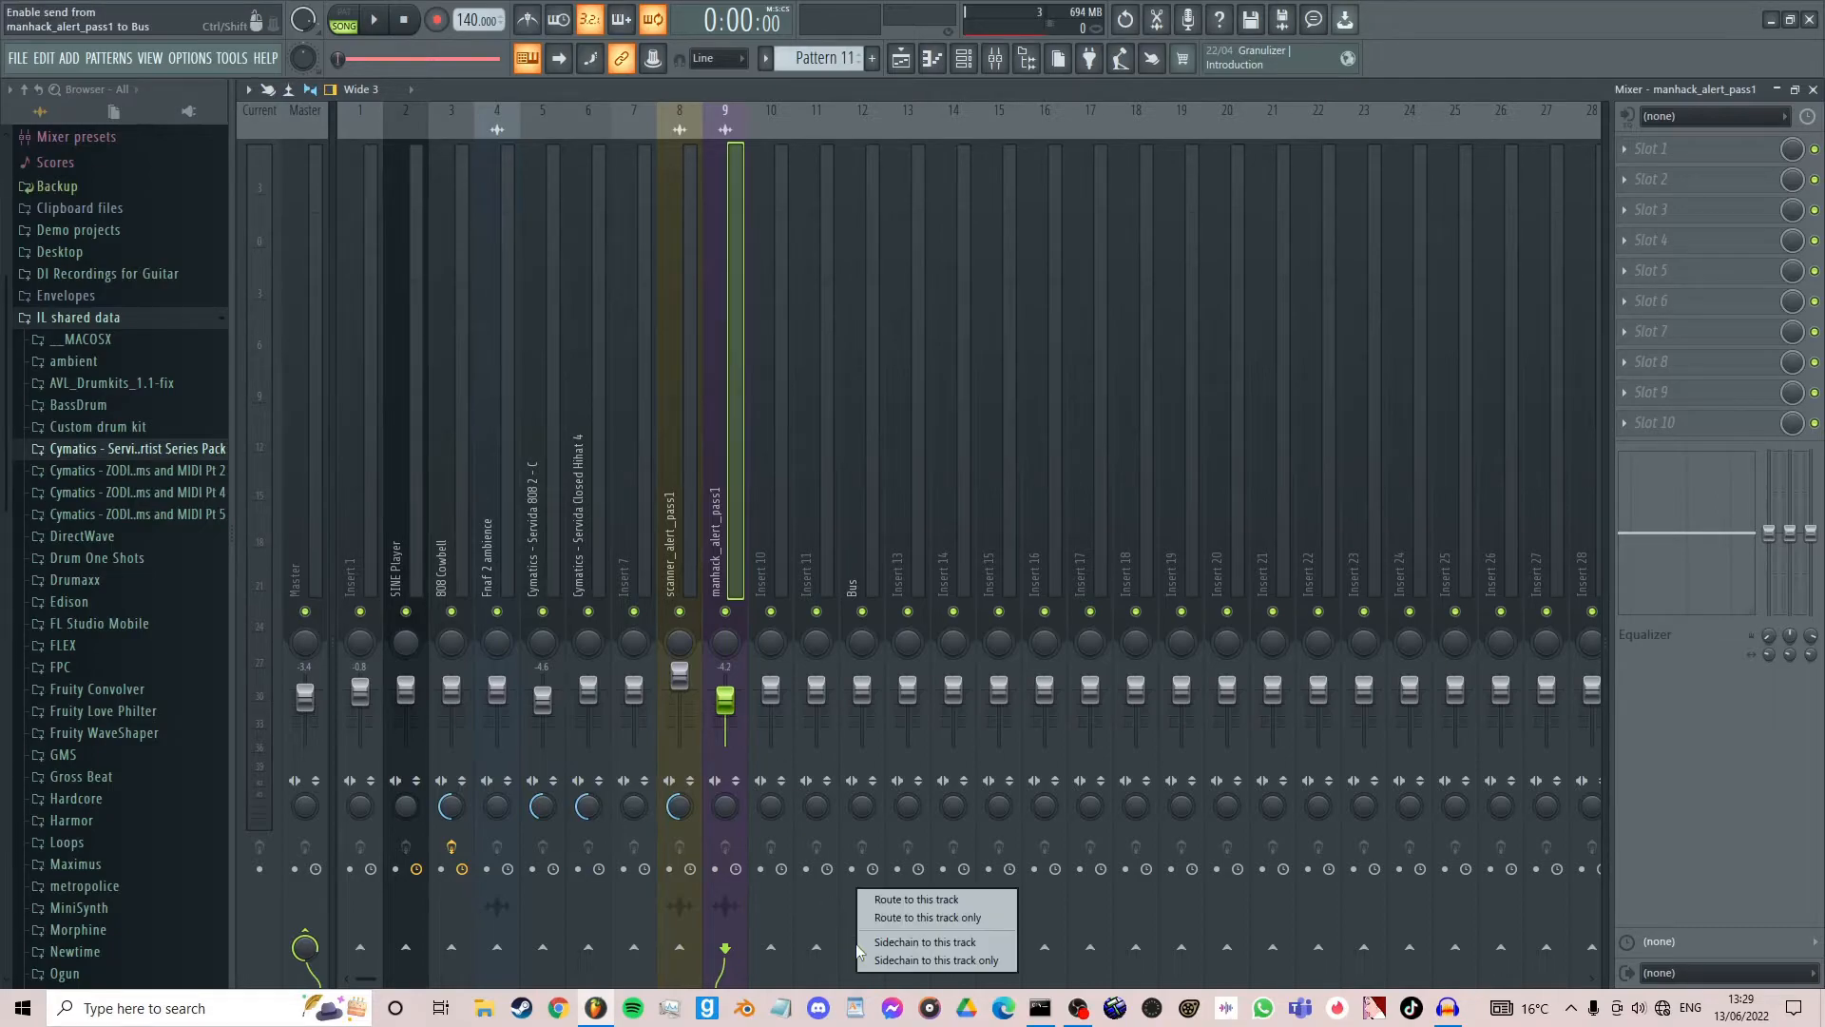
click(739, 418)
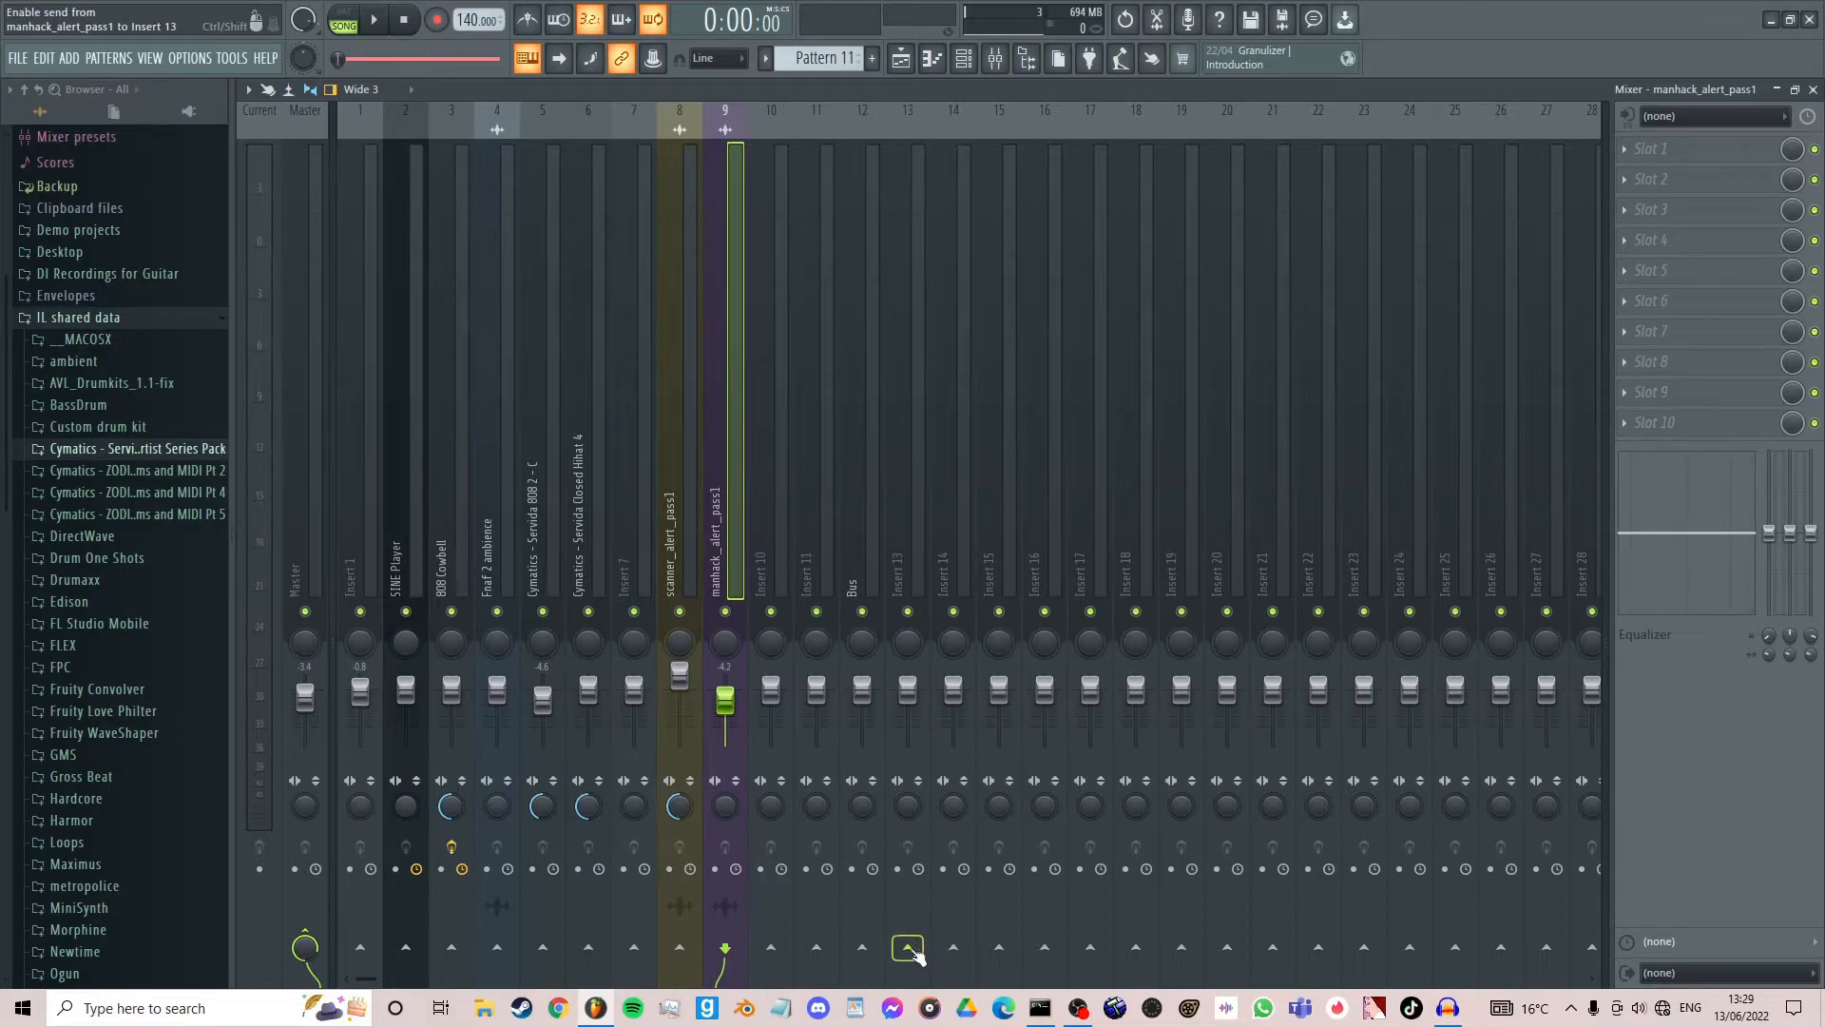
right_click(863, 948)
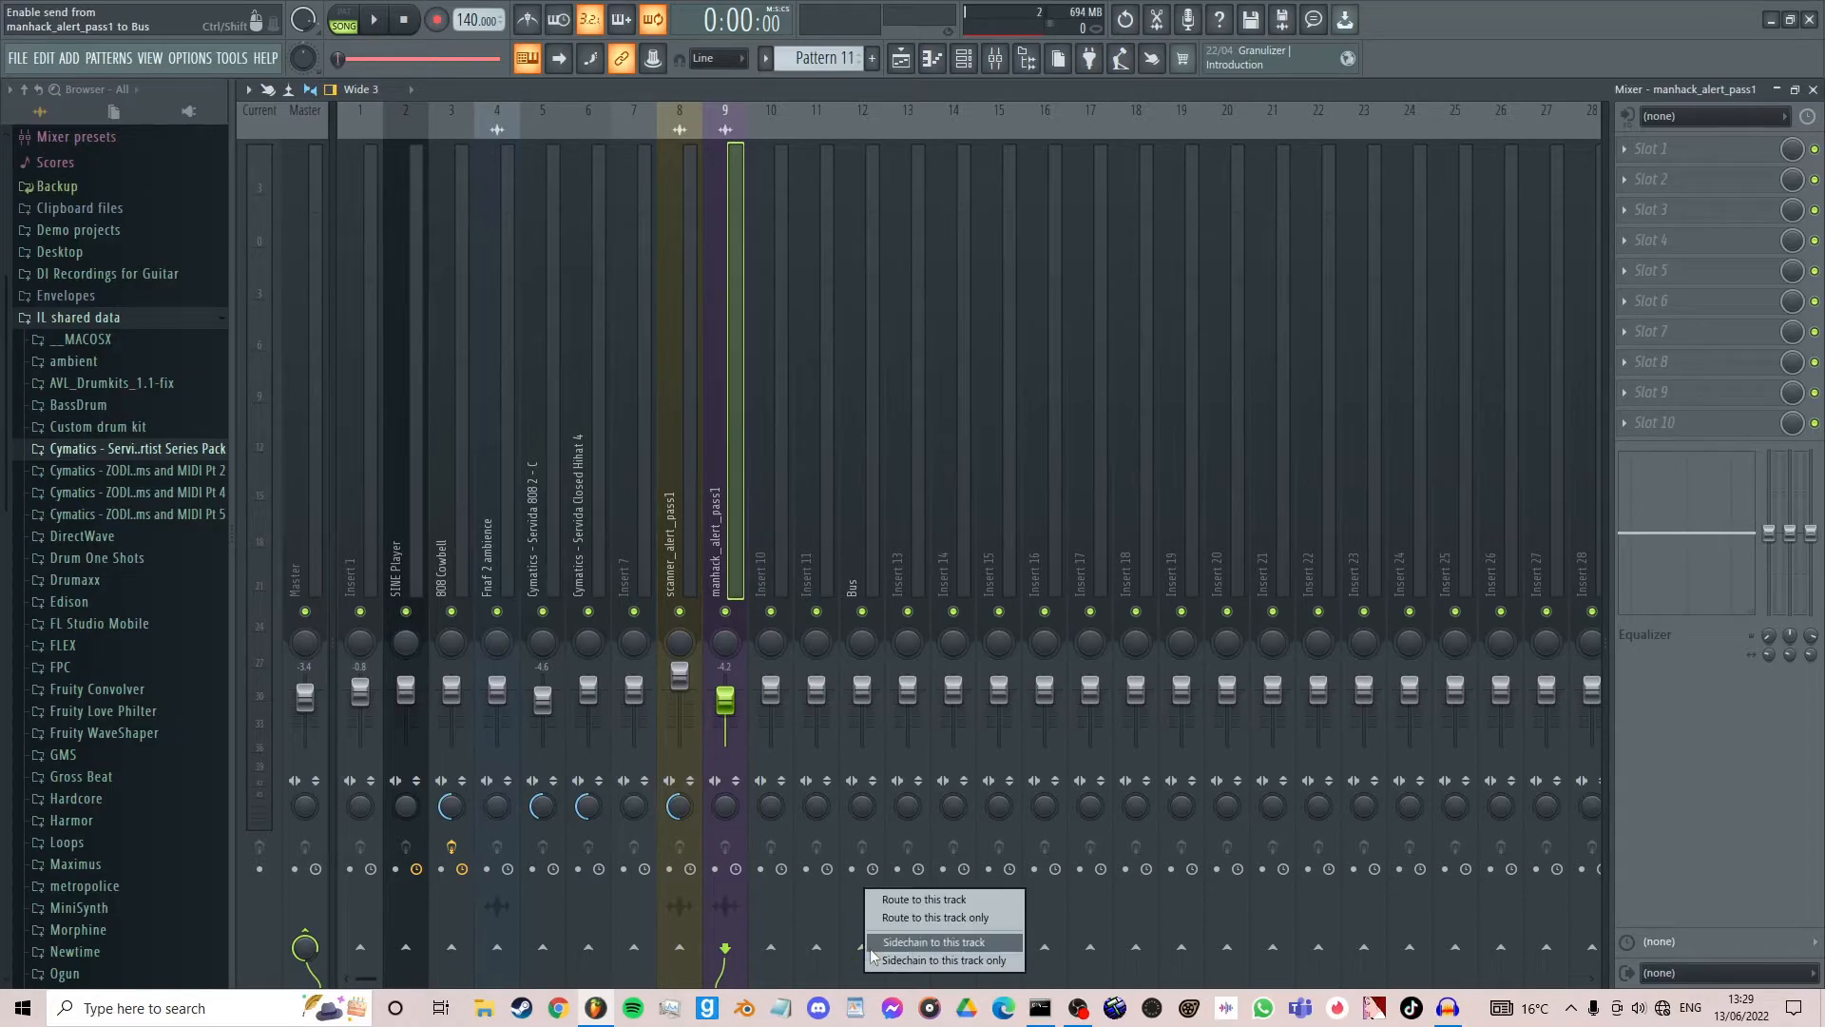
click(897, 918)
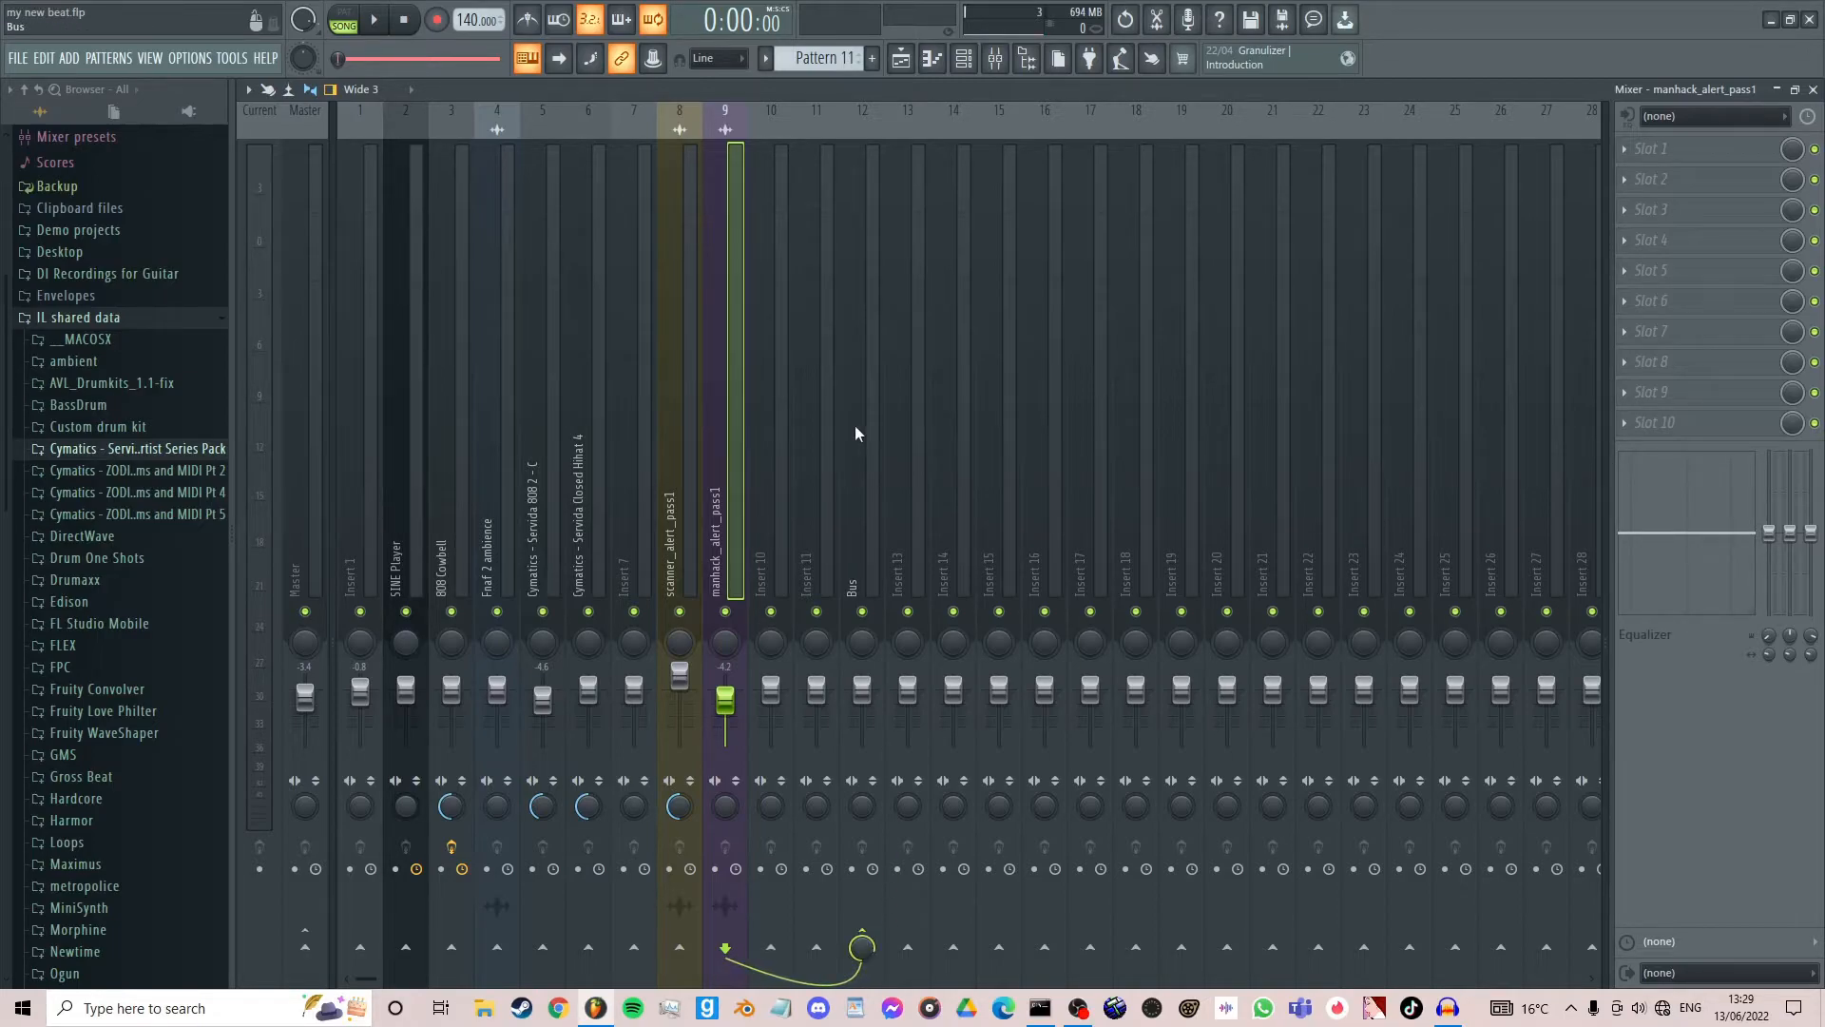
- Inspect the routing of Bus and manhack_alert_pass1, and play the song to watch the signal pass through the Bus
click(866, 529)
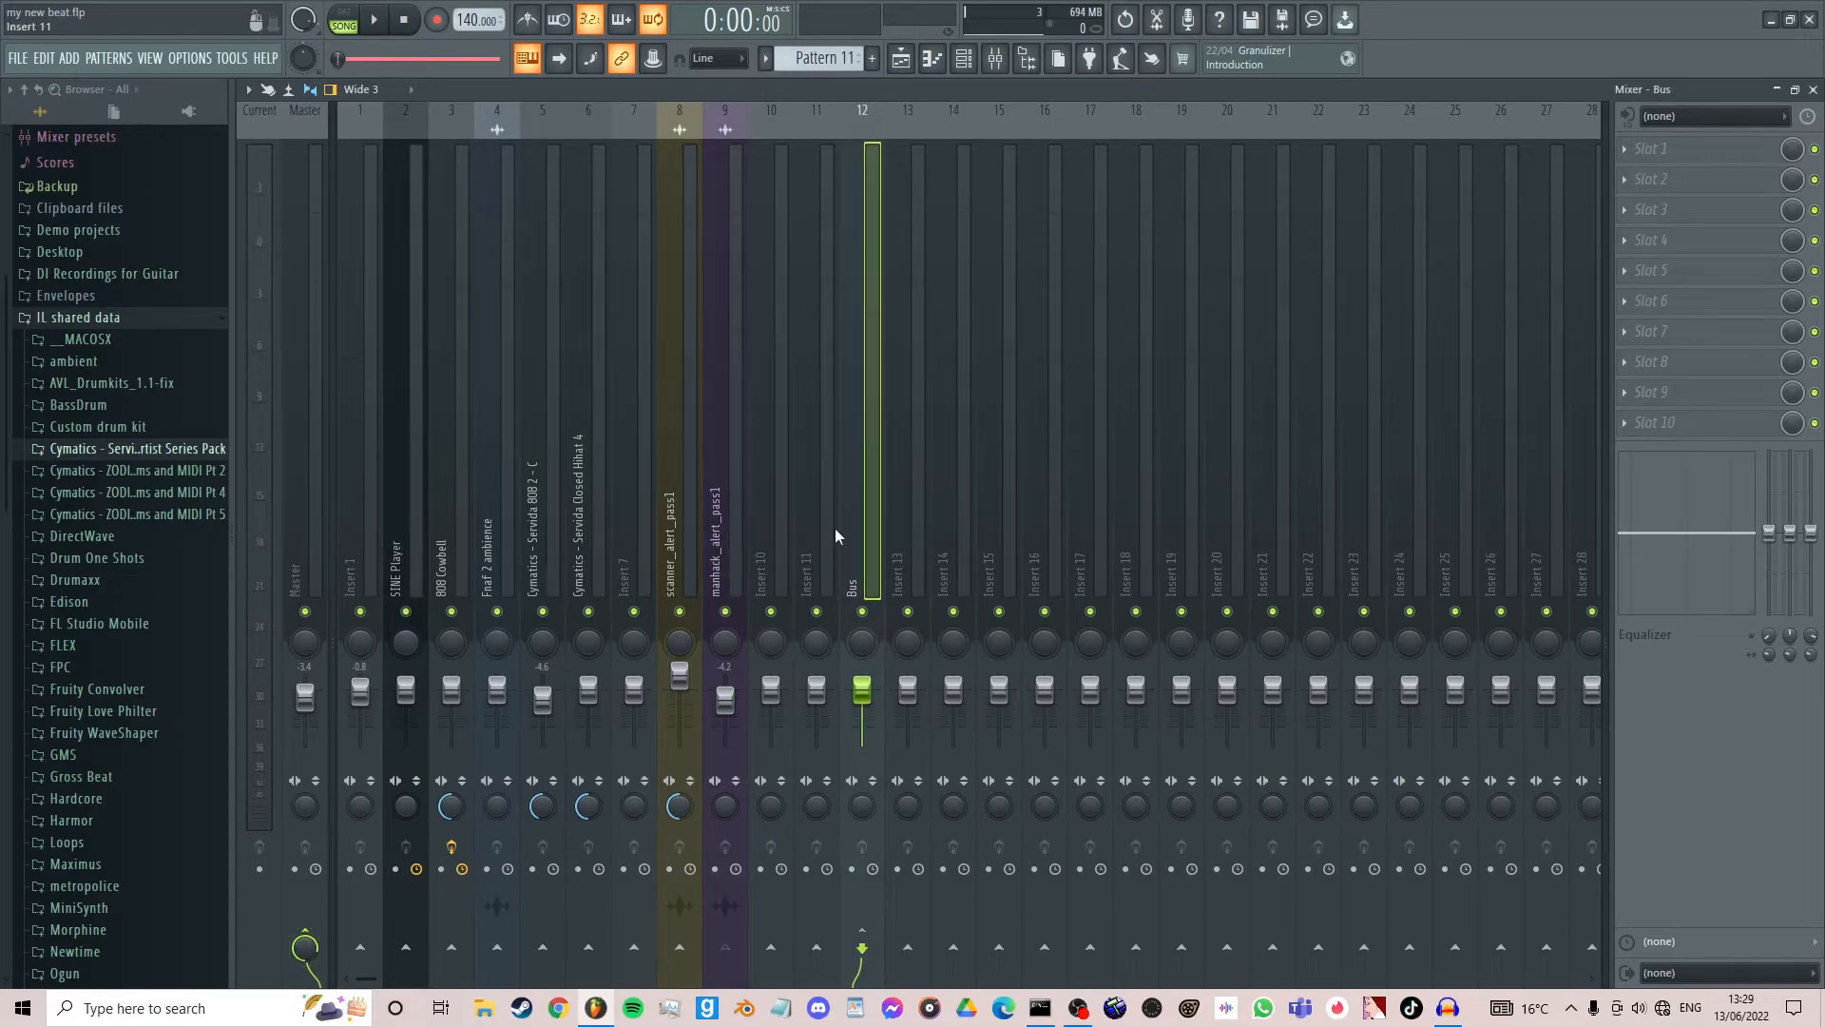
click(733, 509)
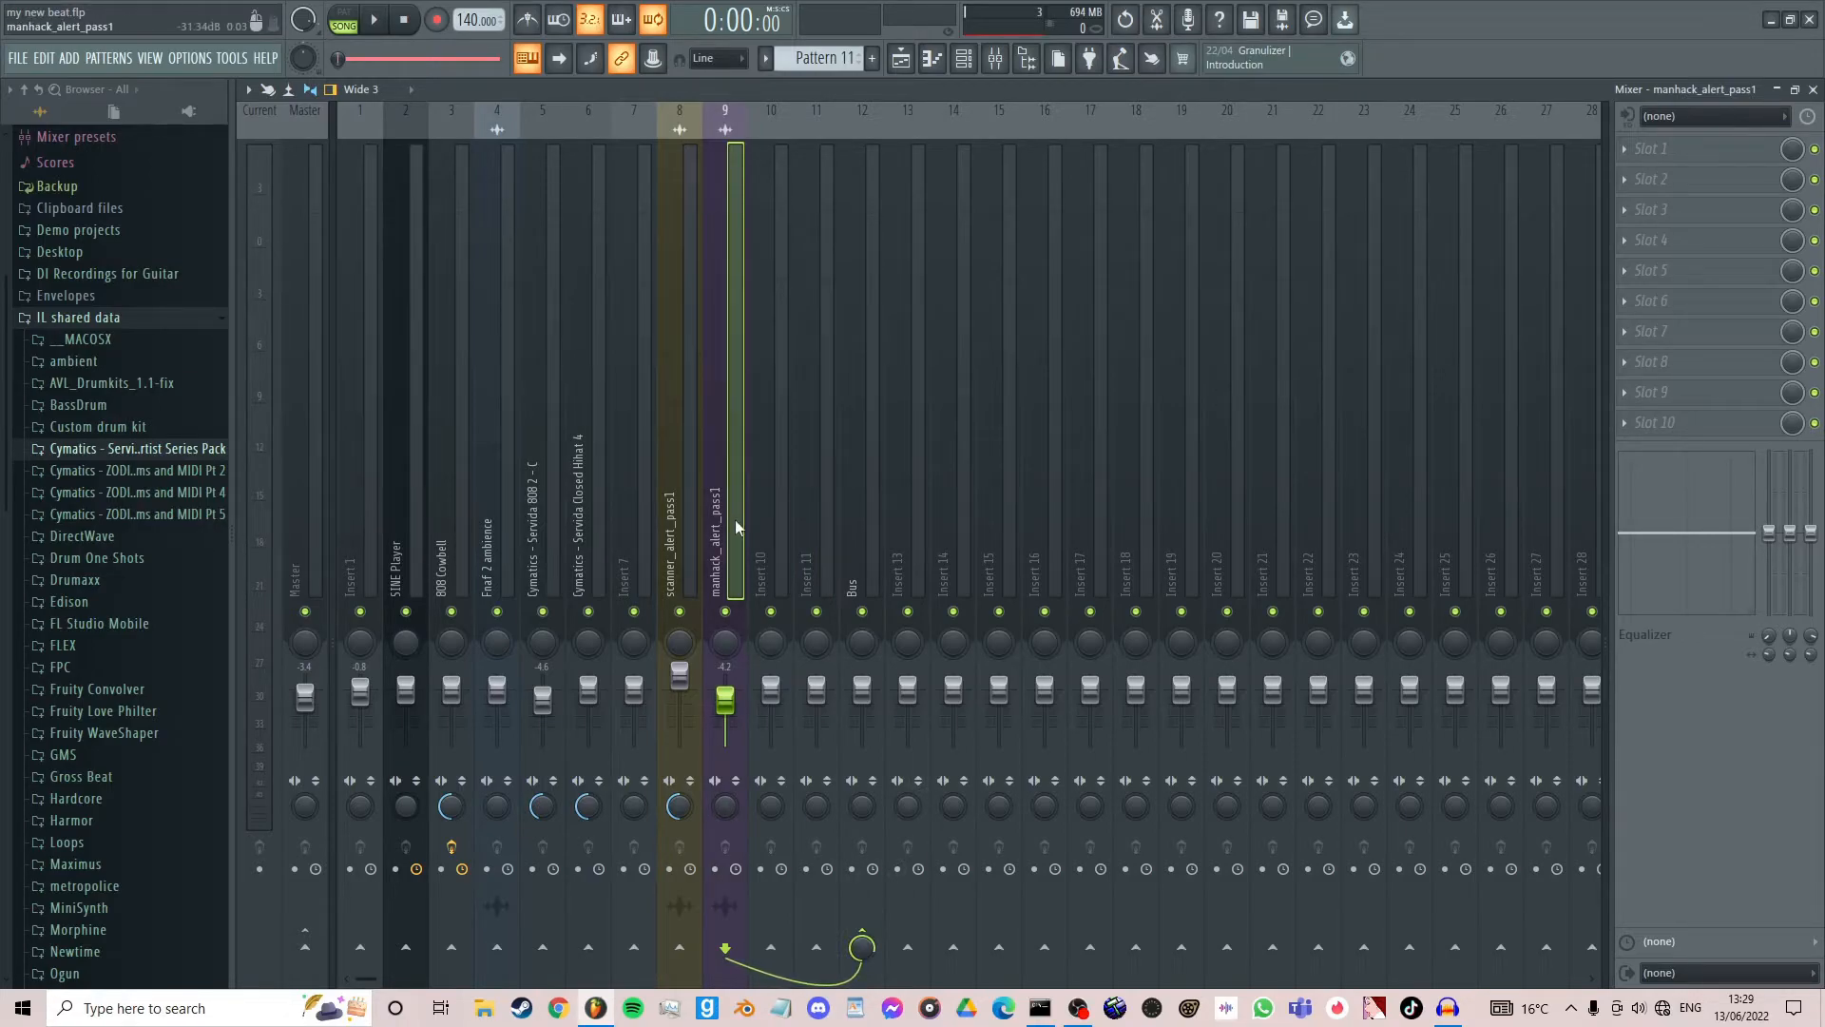
key(space)
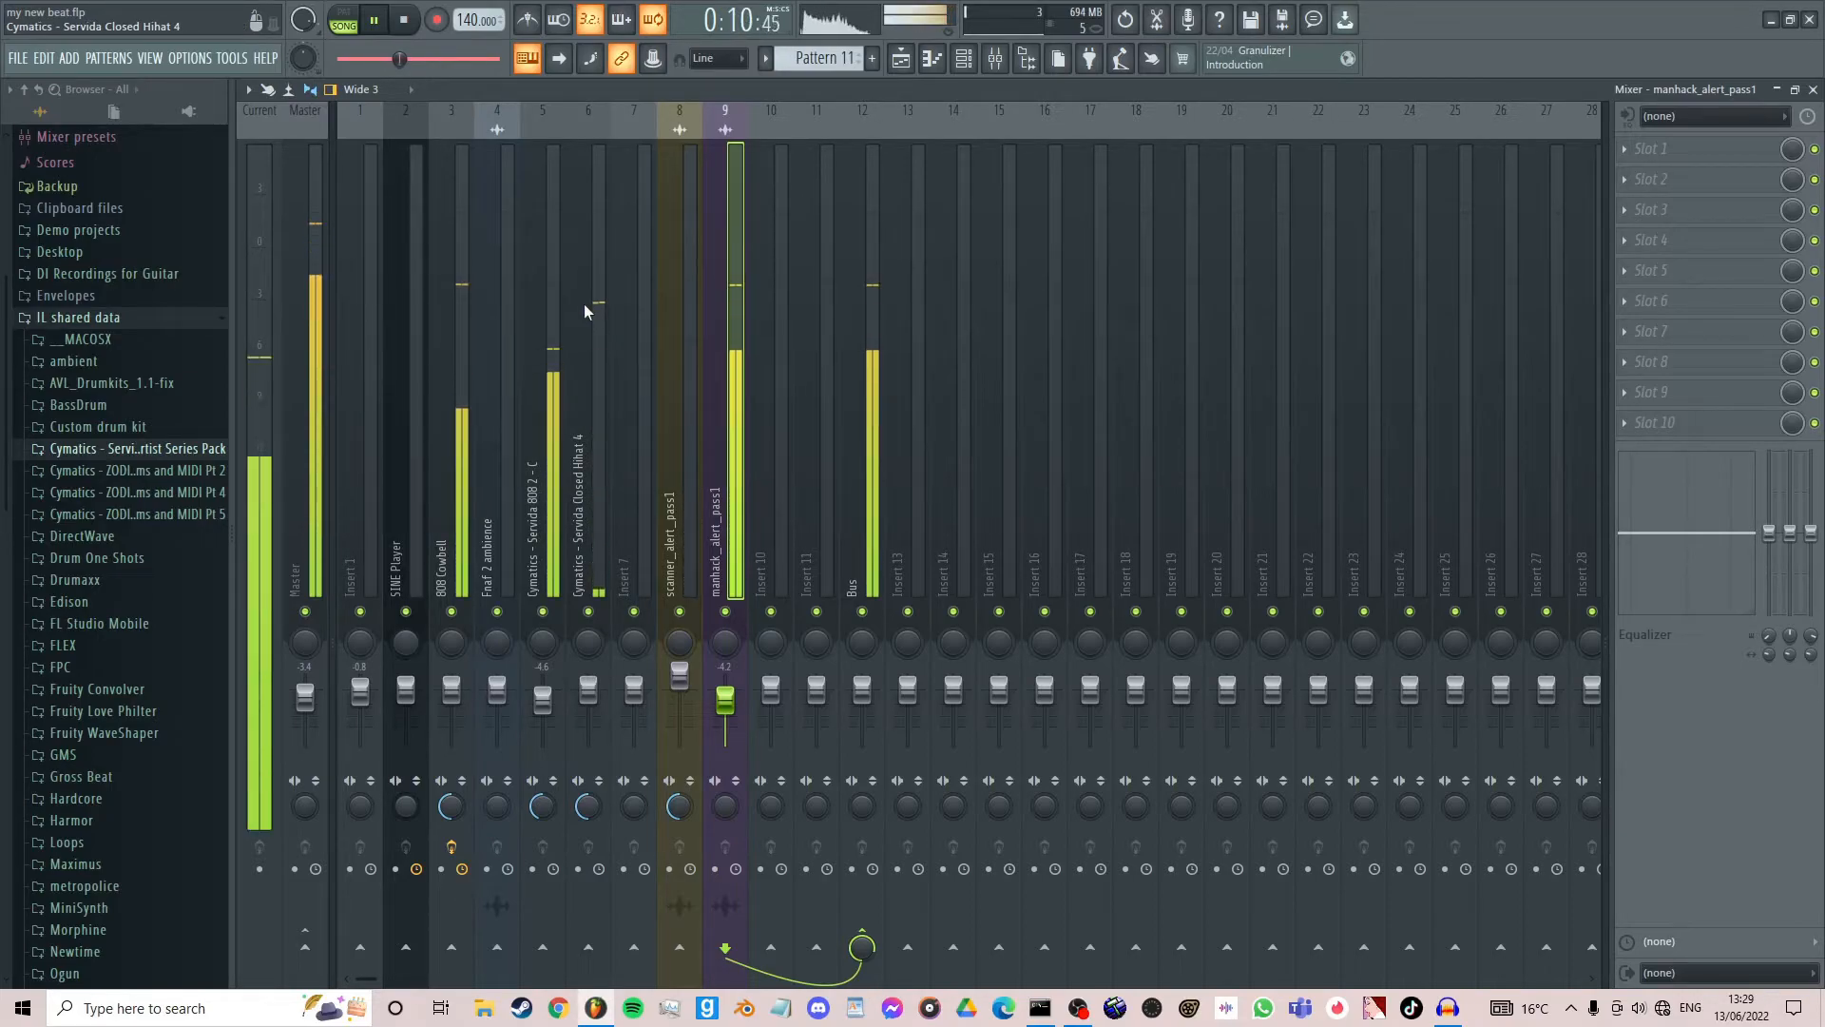
key(space)
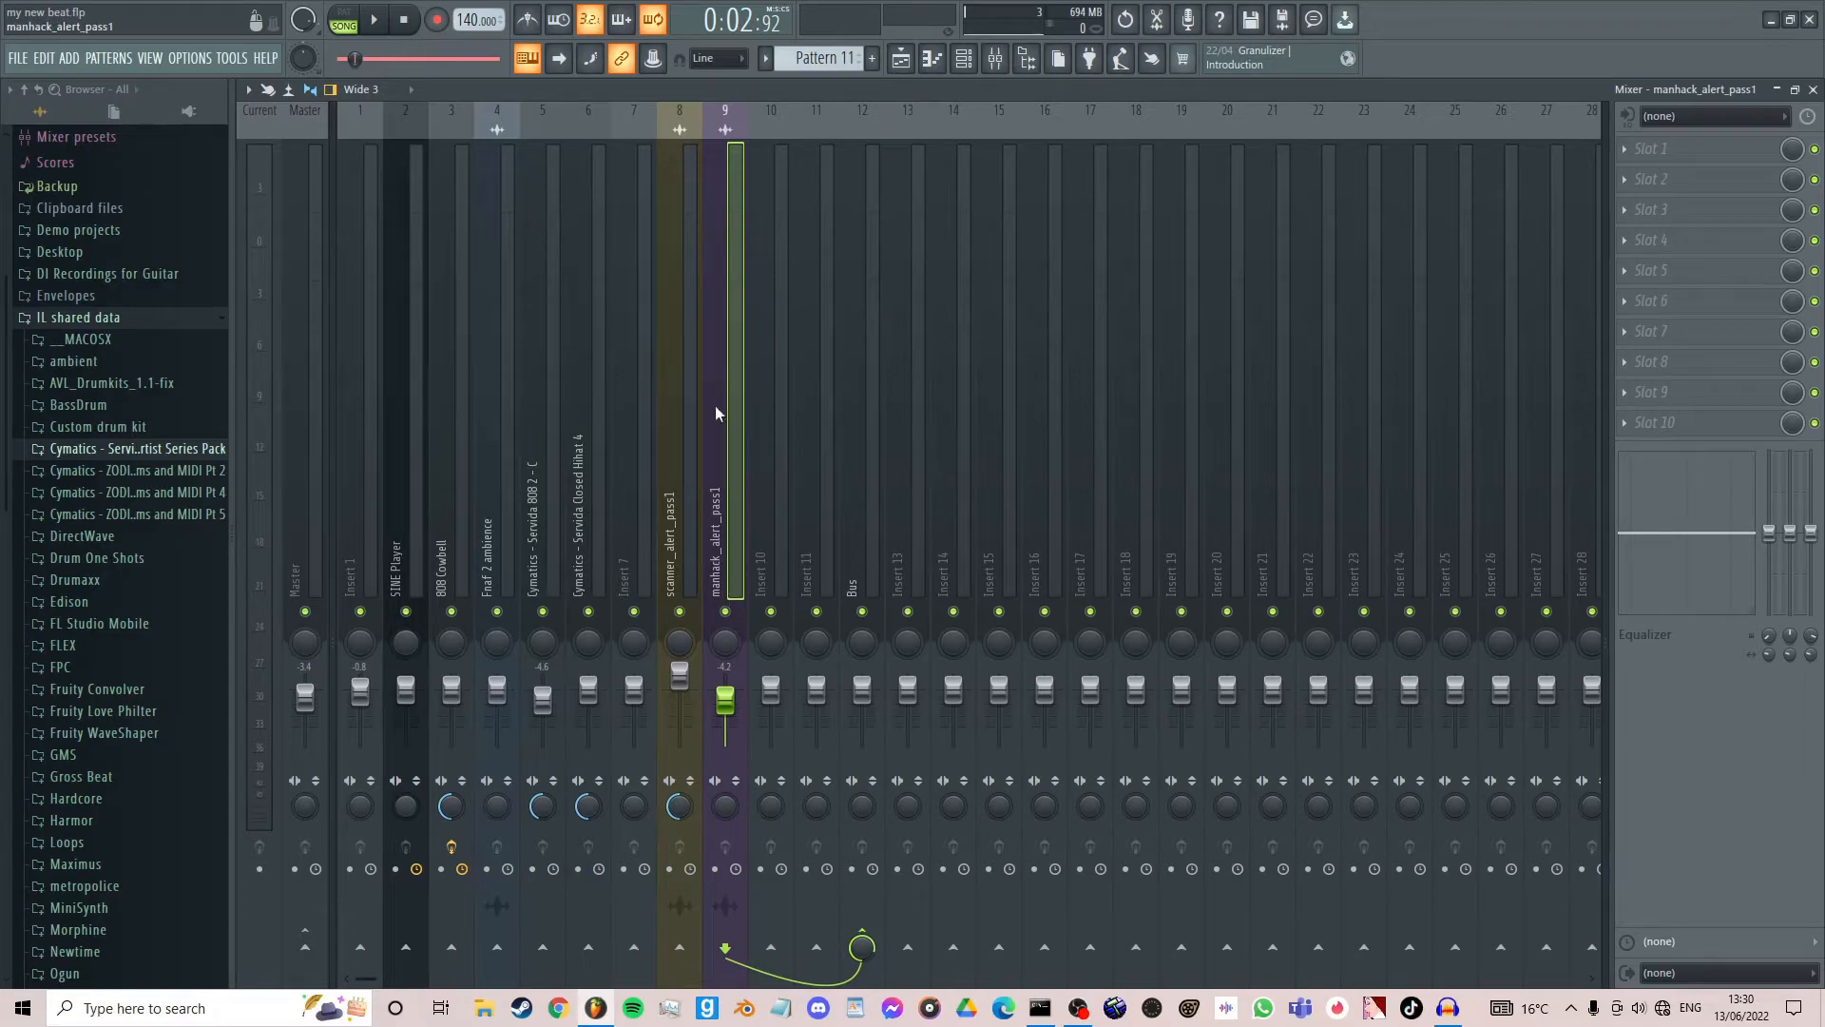
- Route the scanner_alert_pass1 mixer track to the Bus track only
click(878, 485)
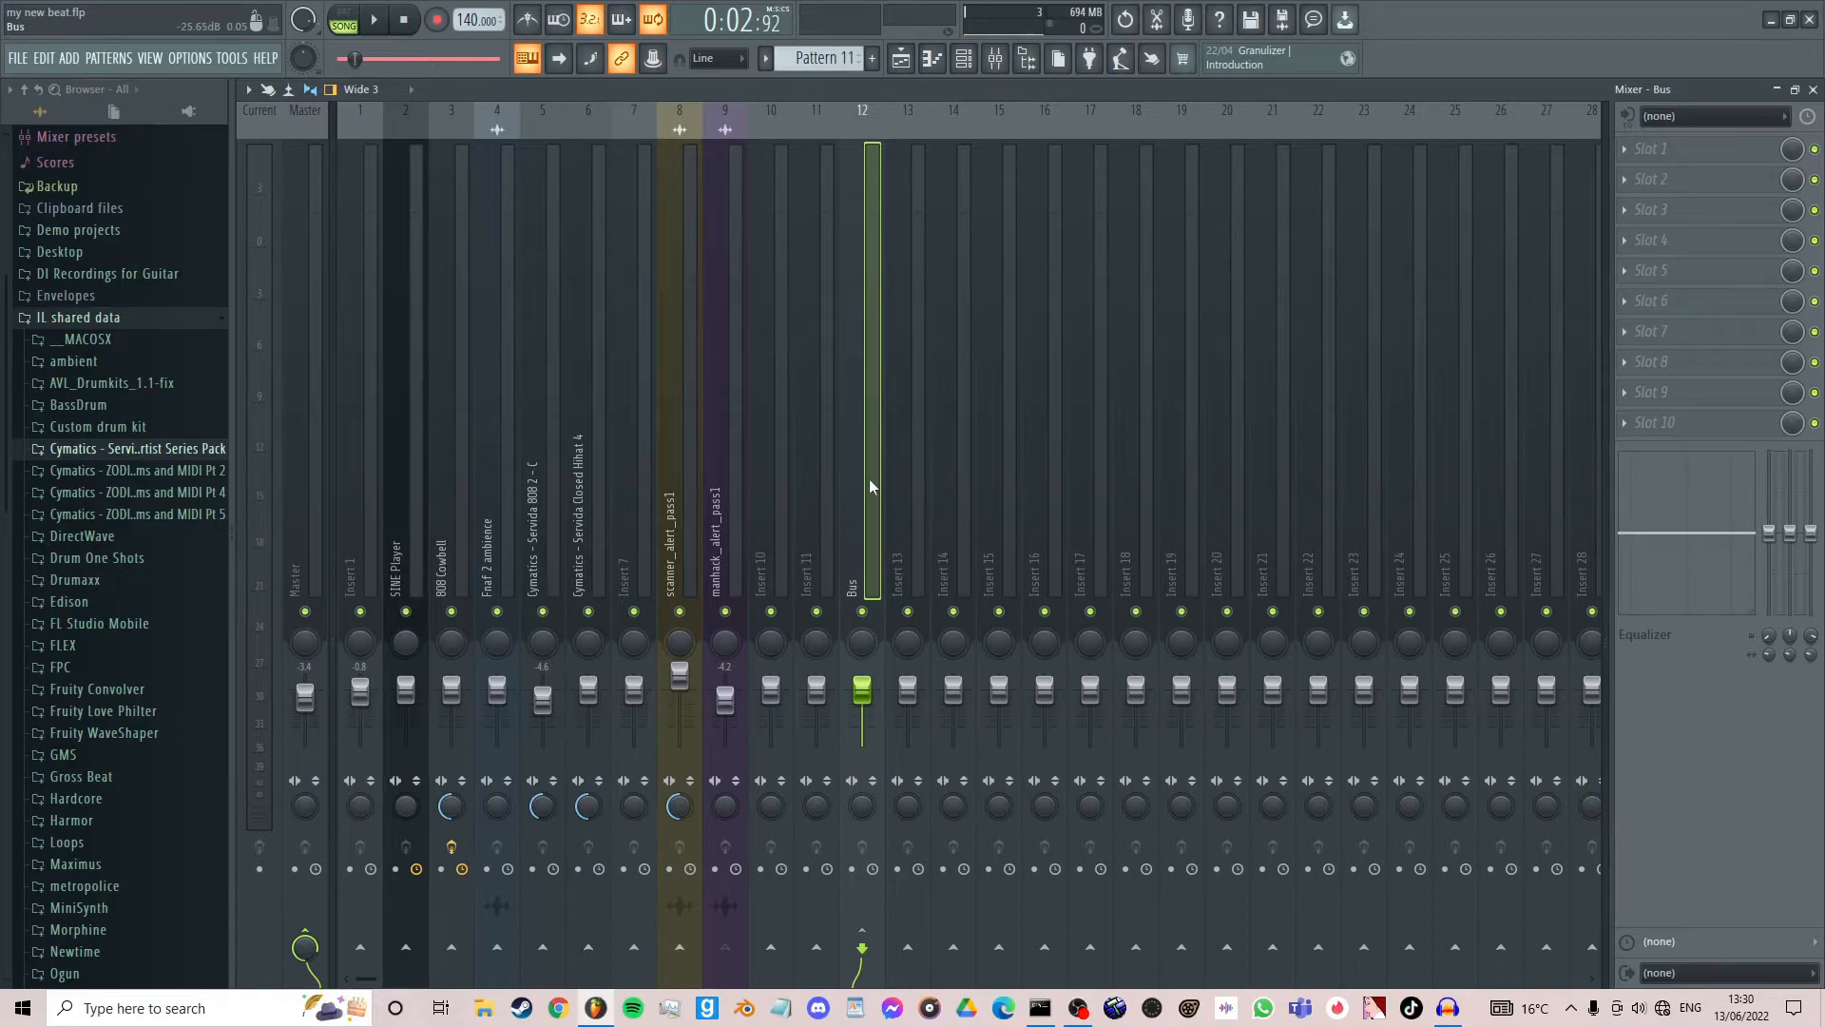
click(737, 335)
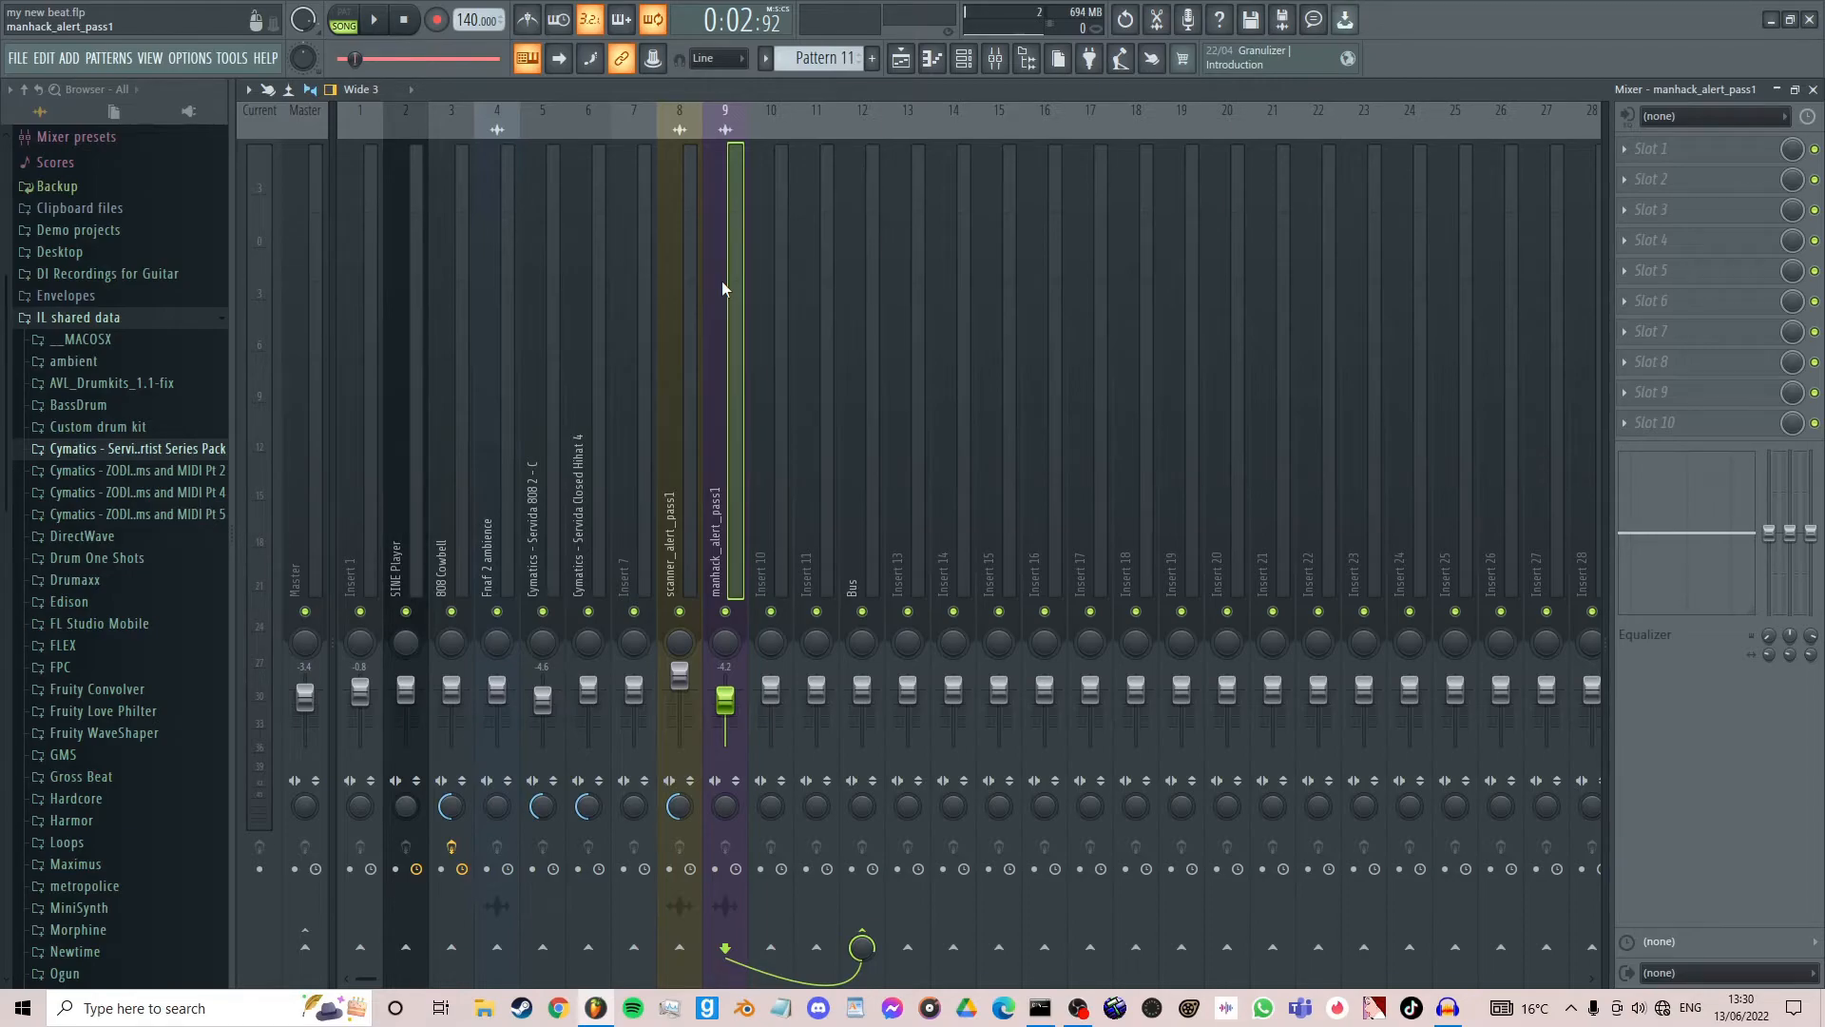
click(676, 267)
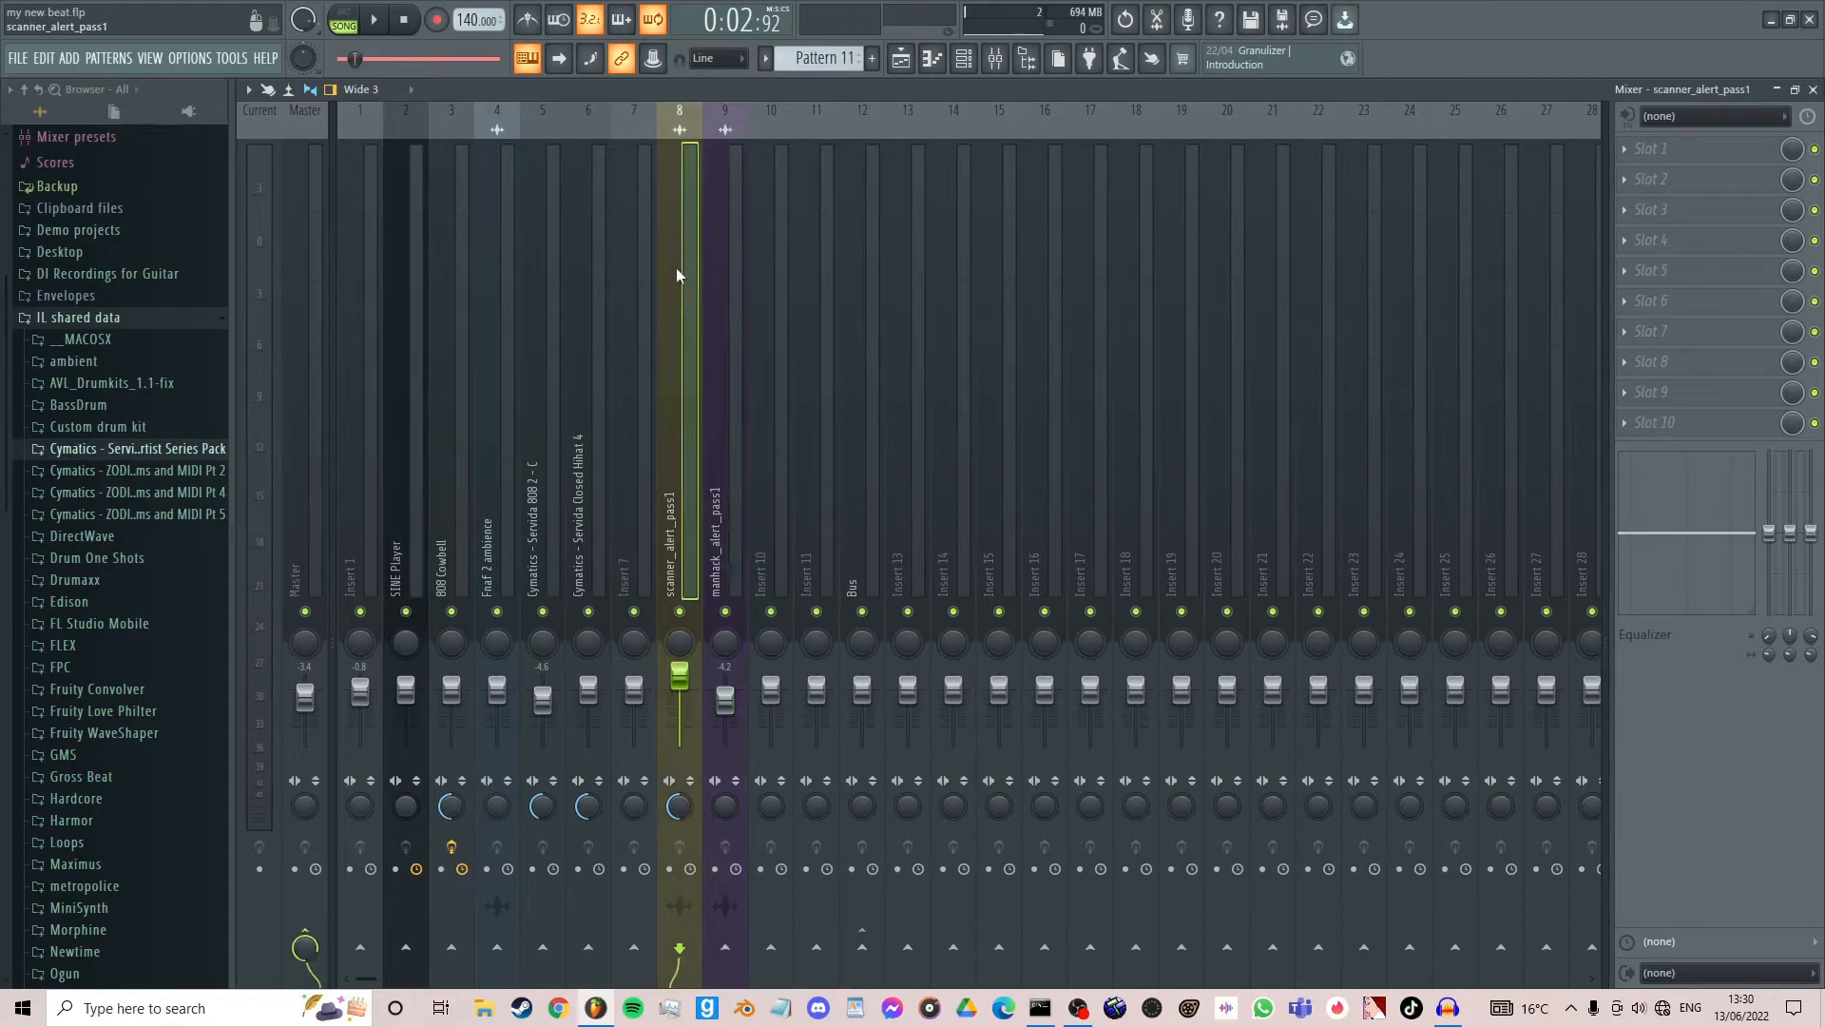
right_click(862, 947)
click(894, 920)
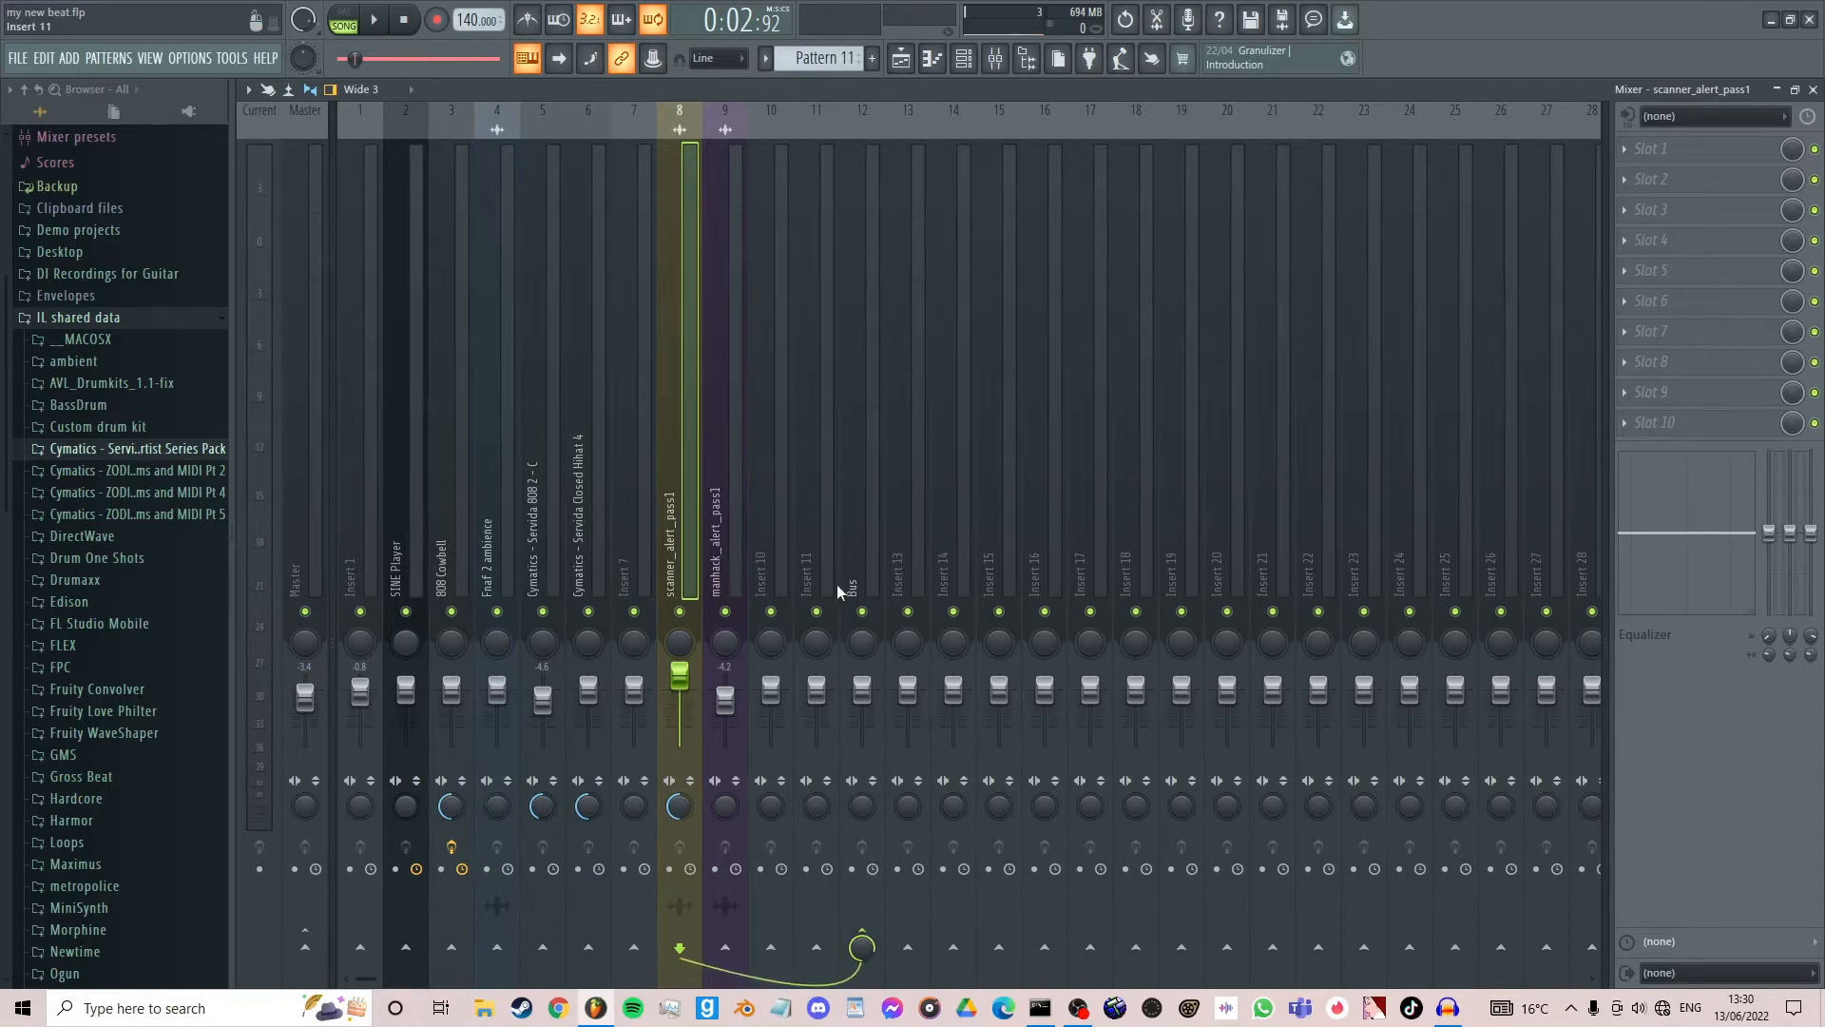
- Play the song while lowering the Bus track volume to 0%
click(856, 504)
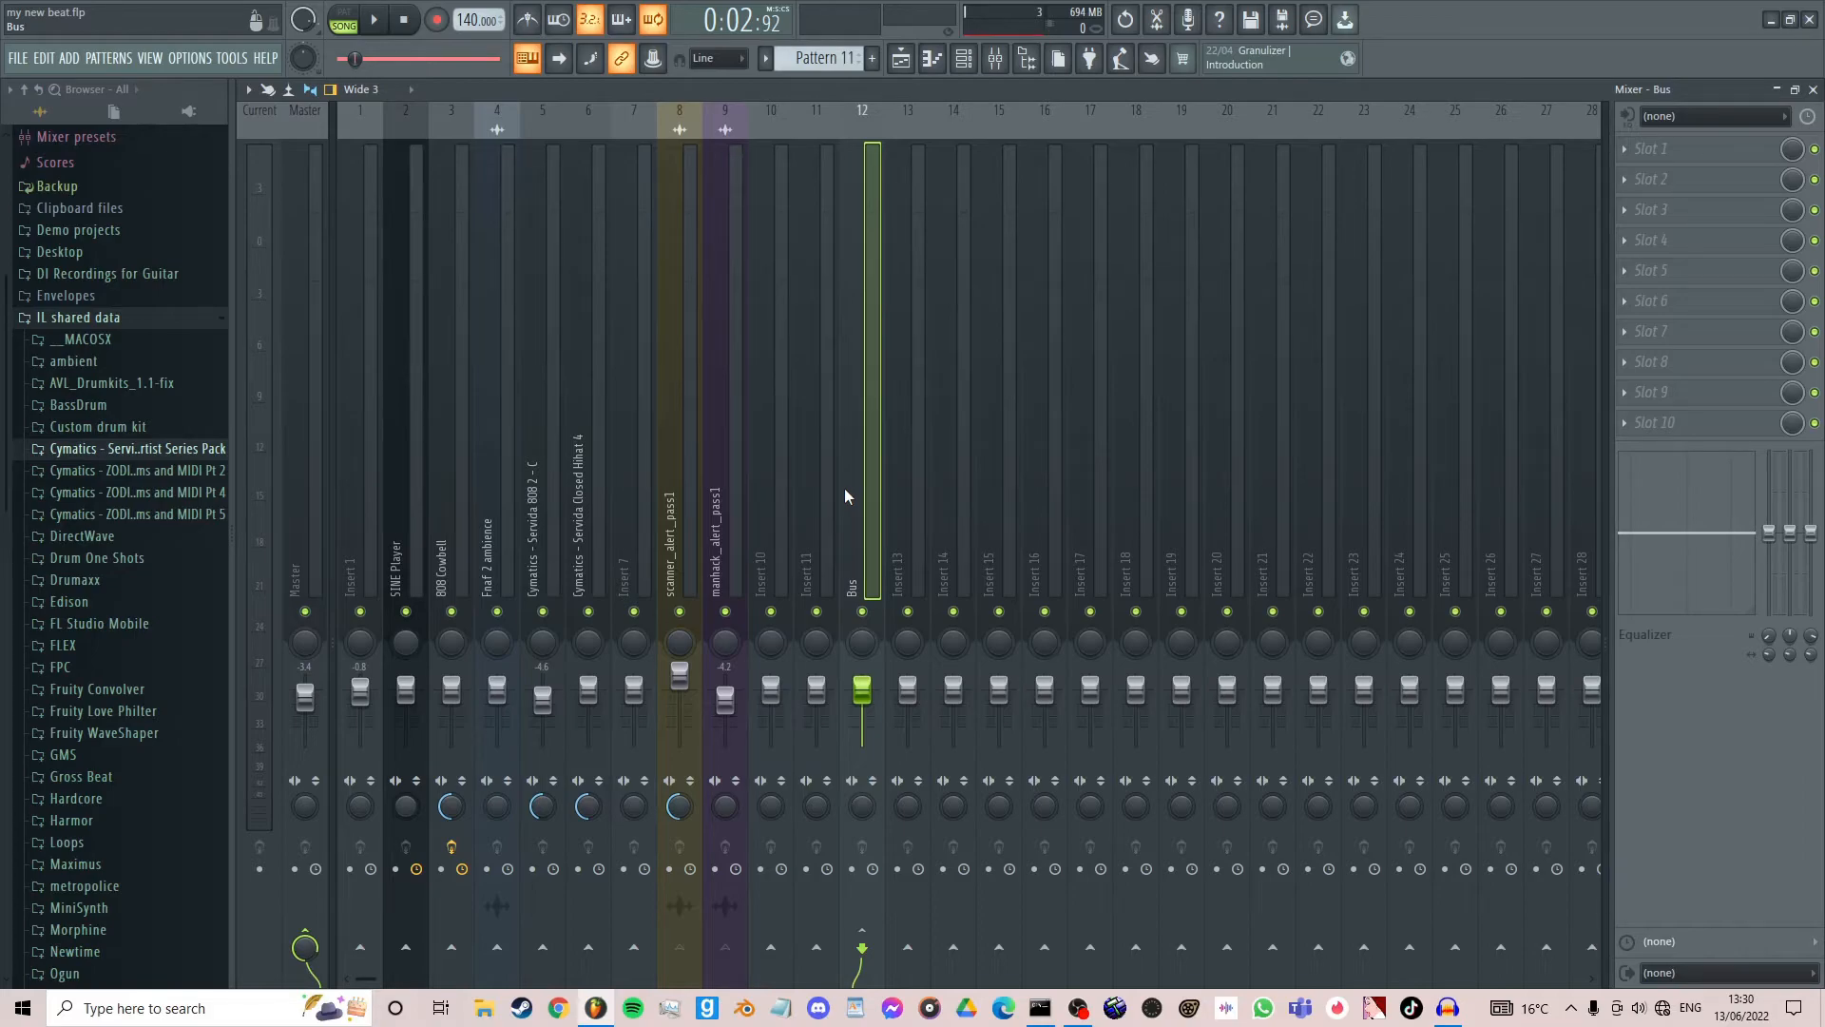
key(space)
drag(862, 692, 862, 746)
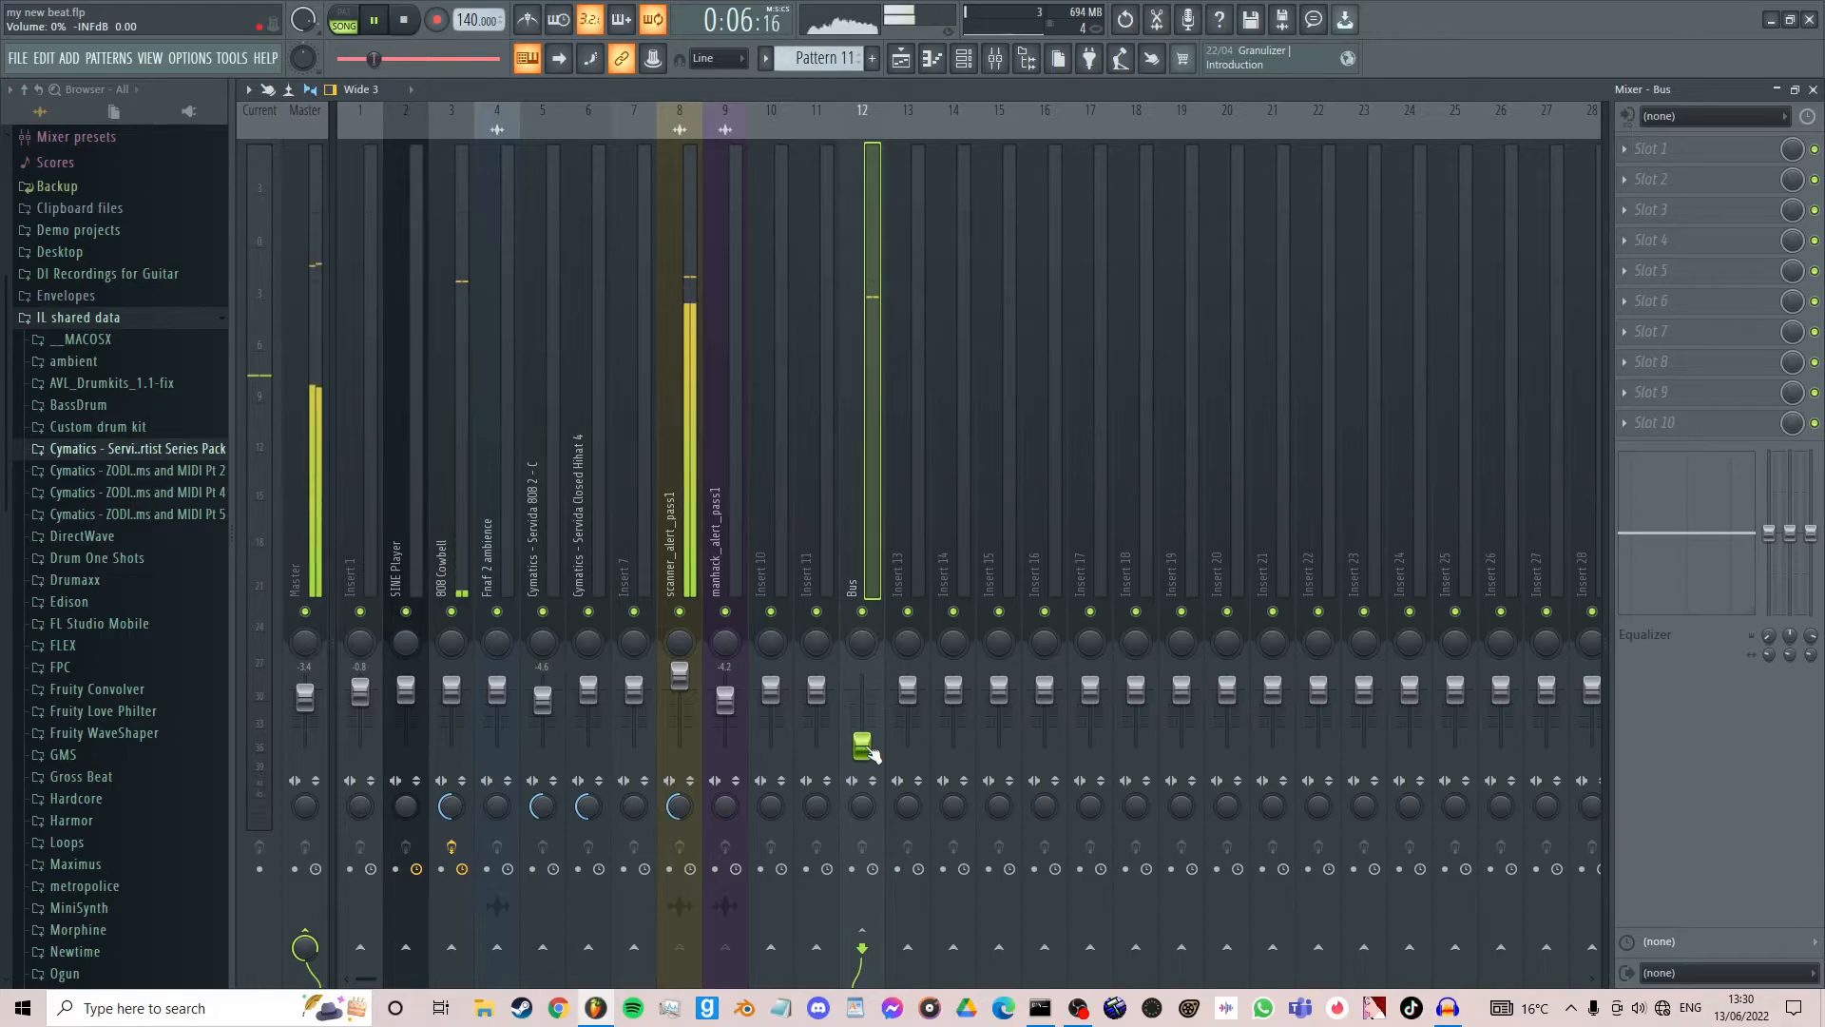
key(space)
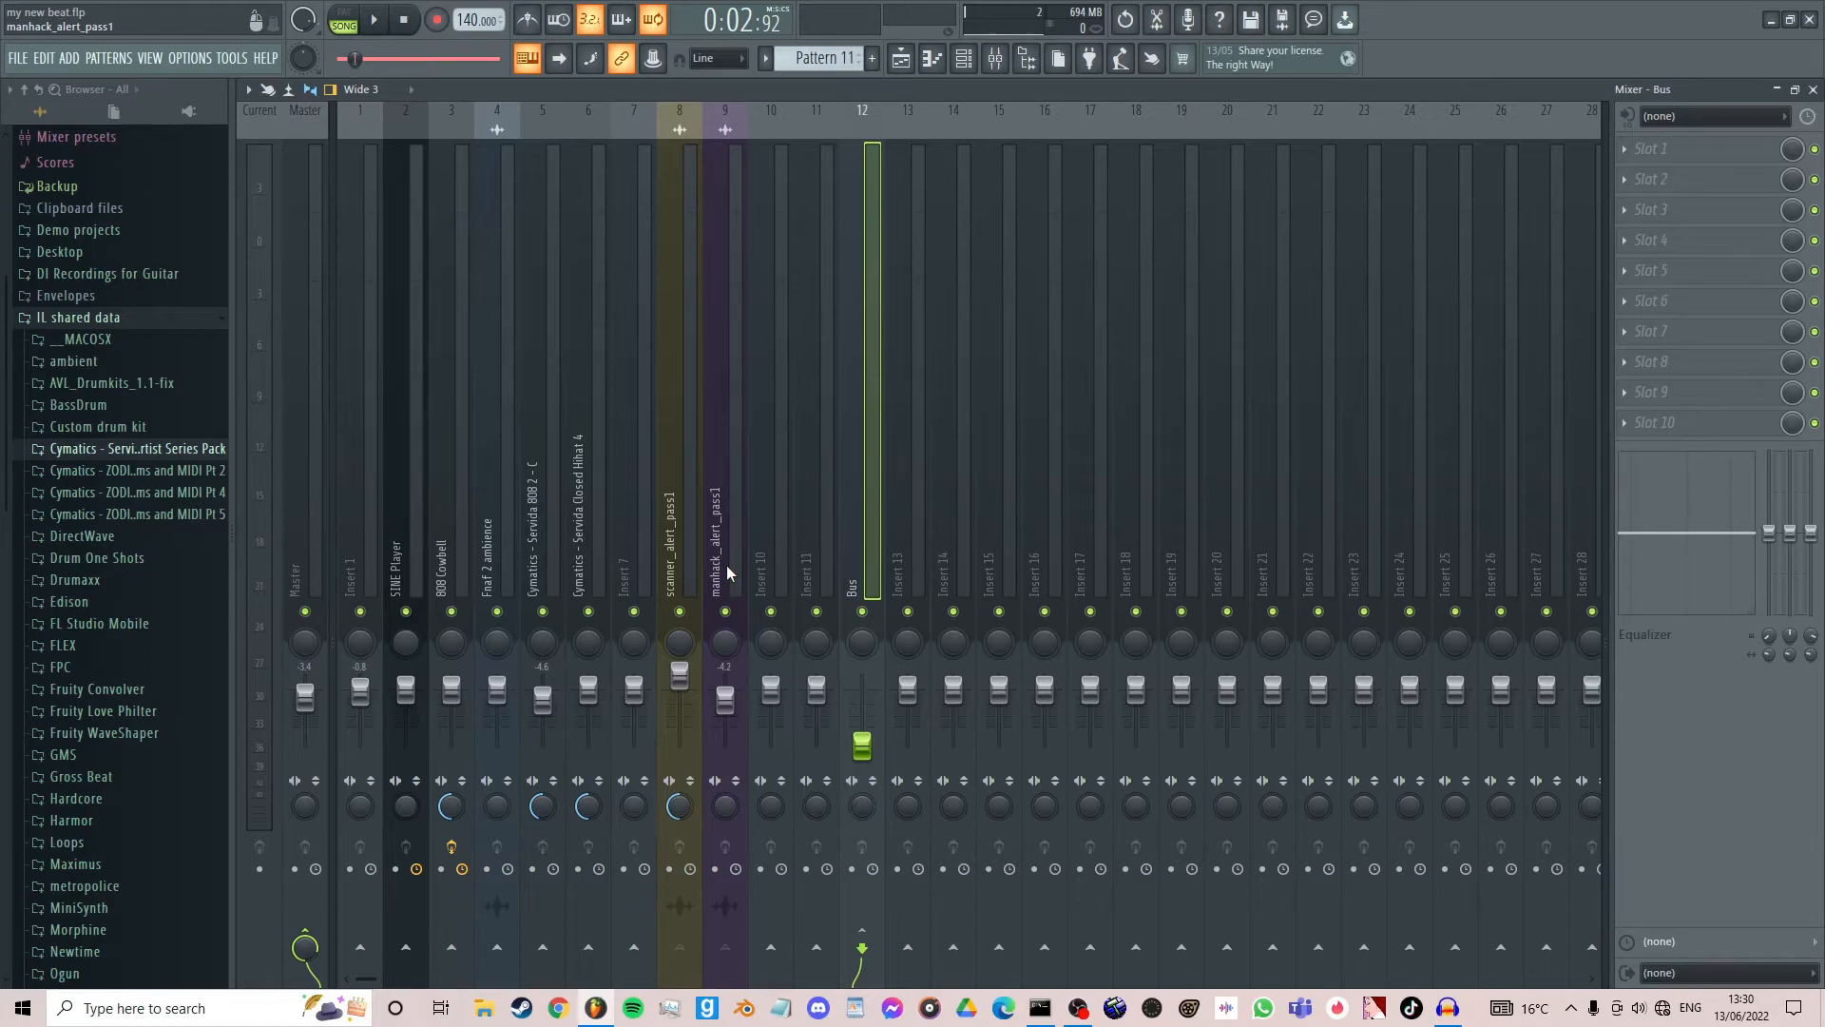
- Raise the Bus track volume back to 100% and play the song to hear both alert samples
drag(863, 746, 862, 698)
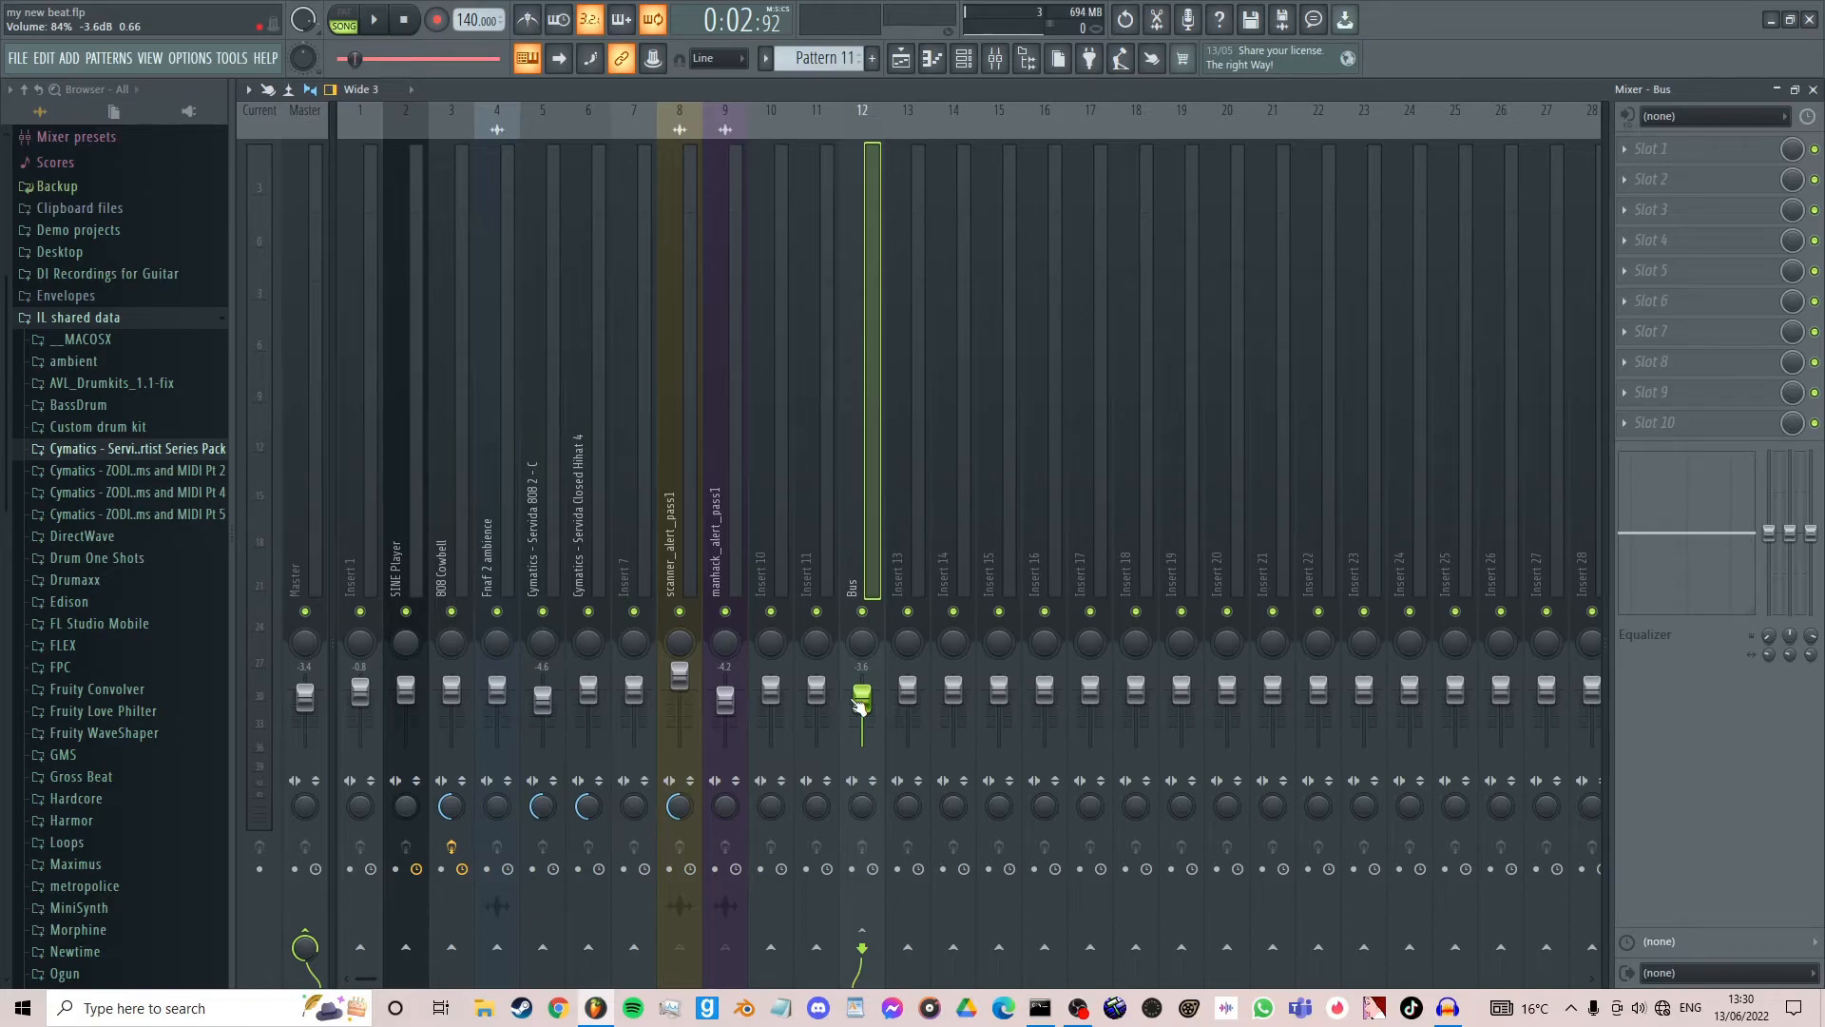
drag(856, 701, 855, 693)
key(space)
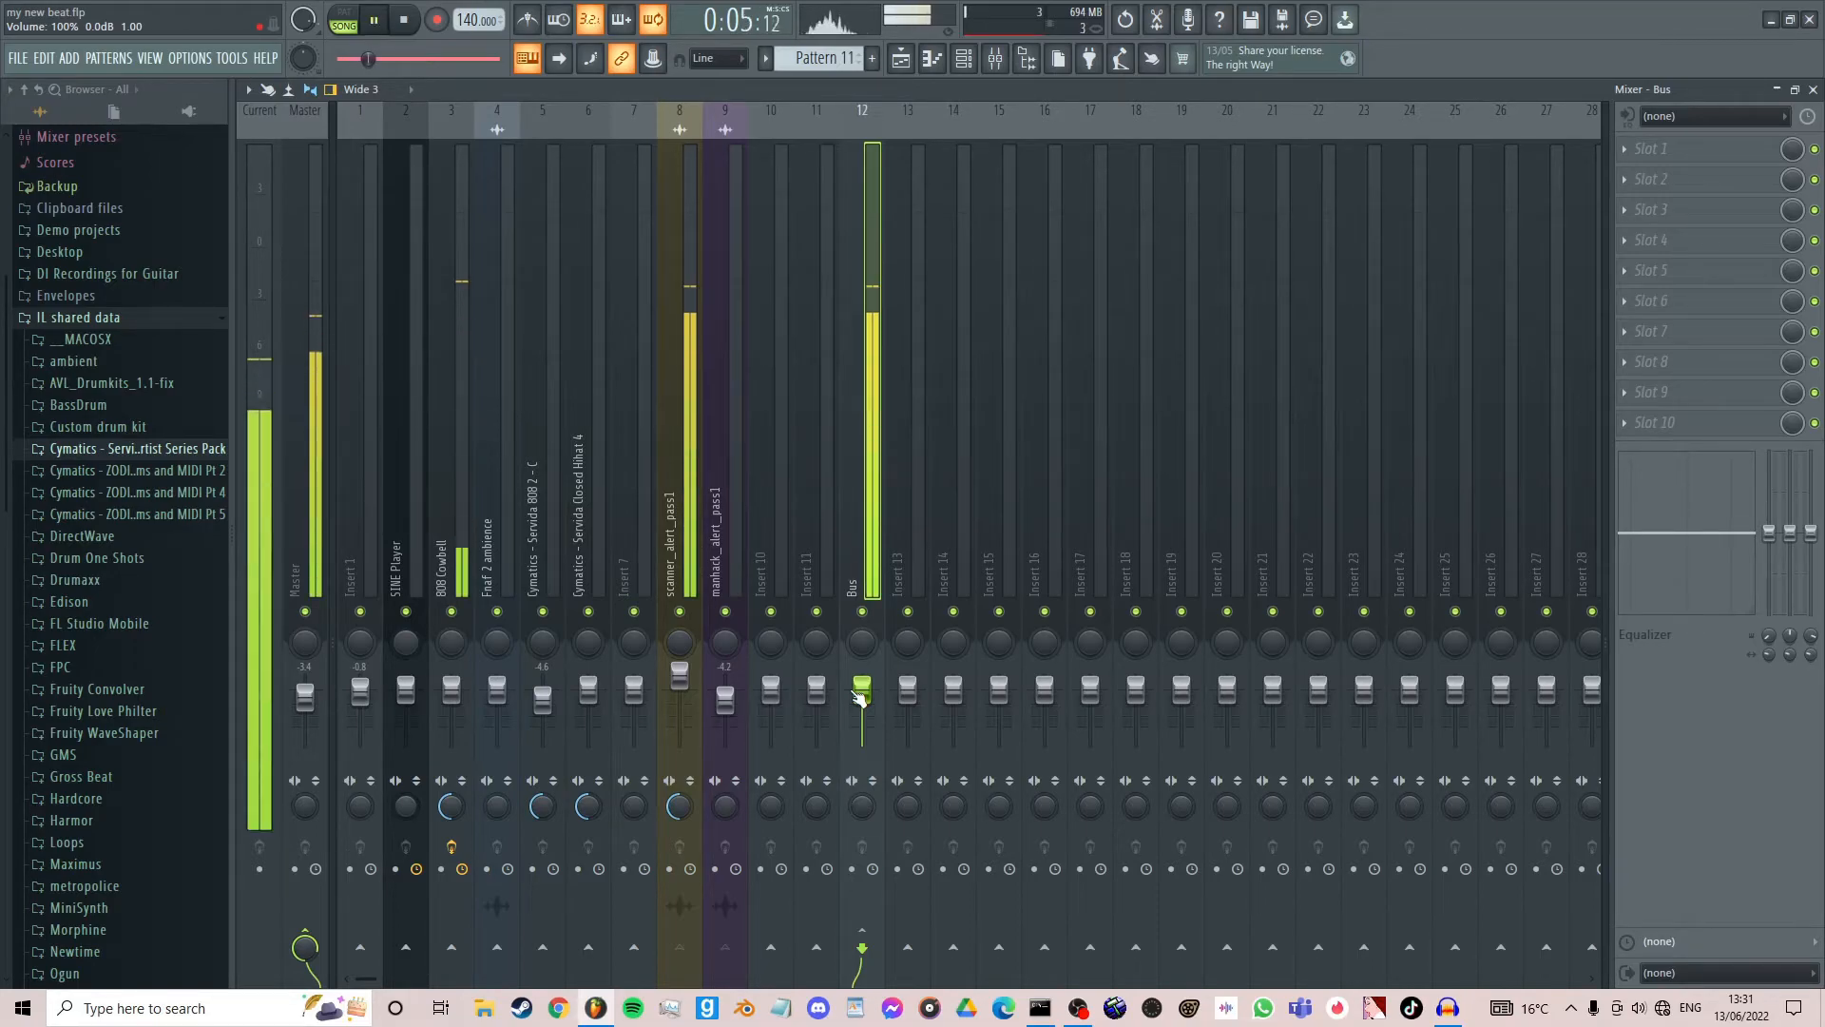
key(space)
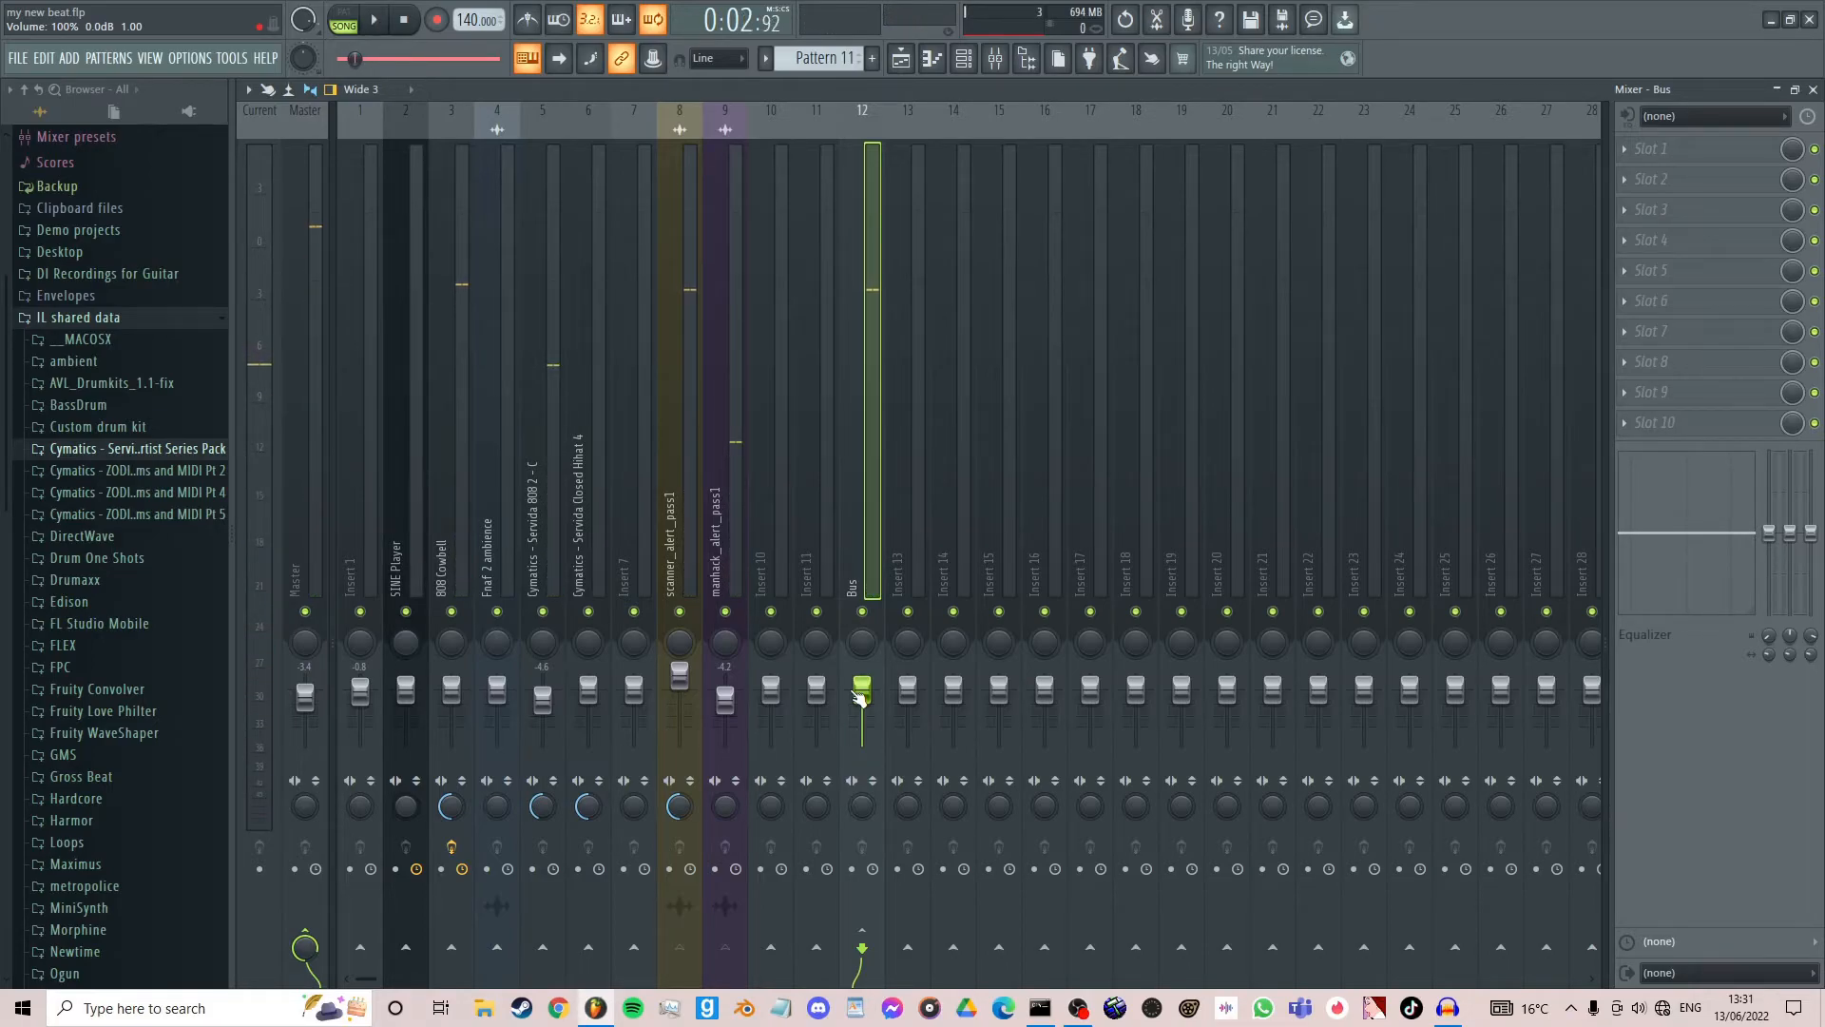
- Silence the Bus track at 0% volume, play the song and check the routing of scanner_alert_pass1
drag(859, 696, 863, 747)
key(space)
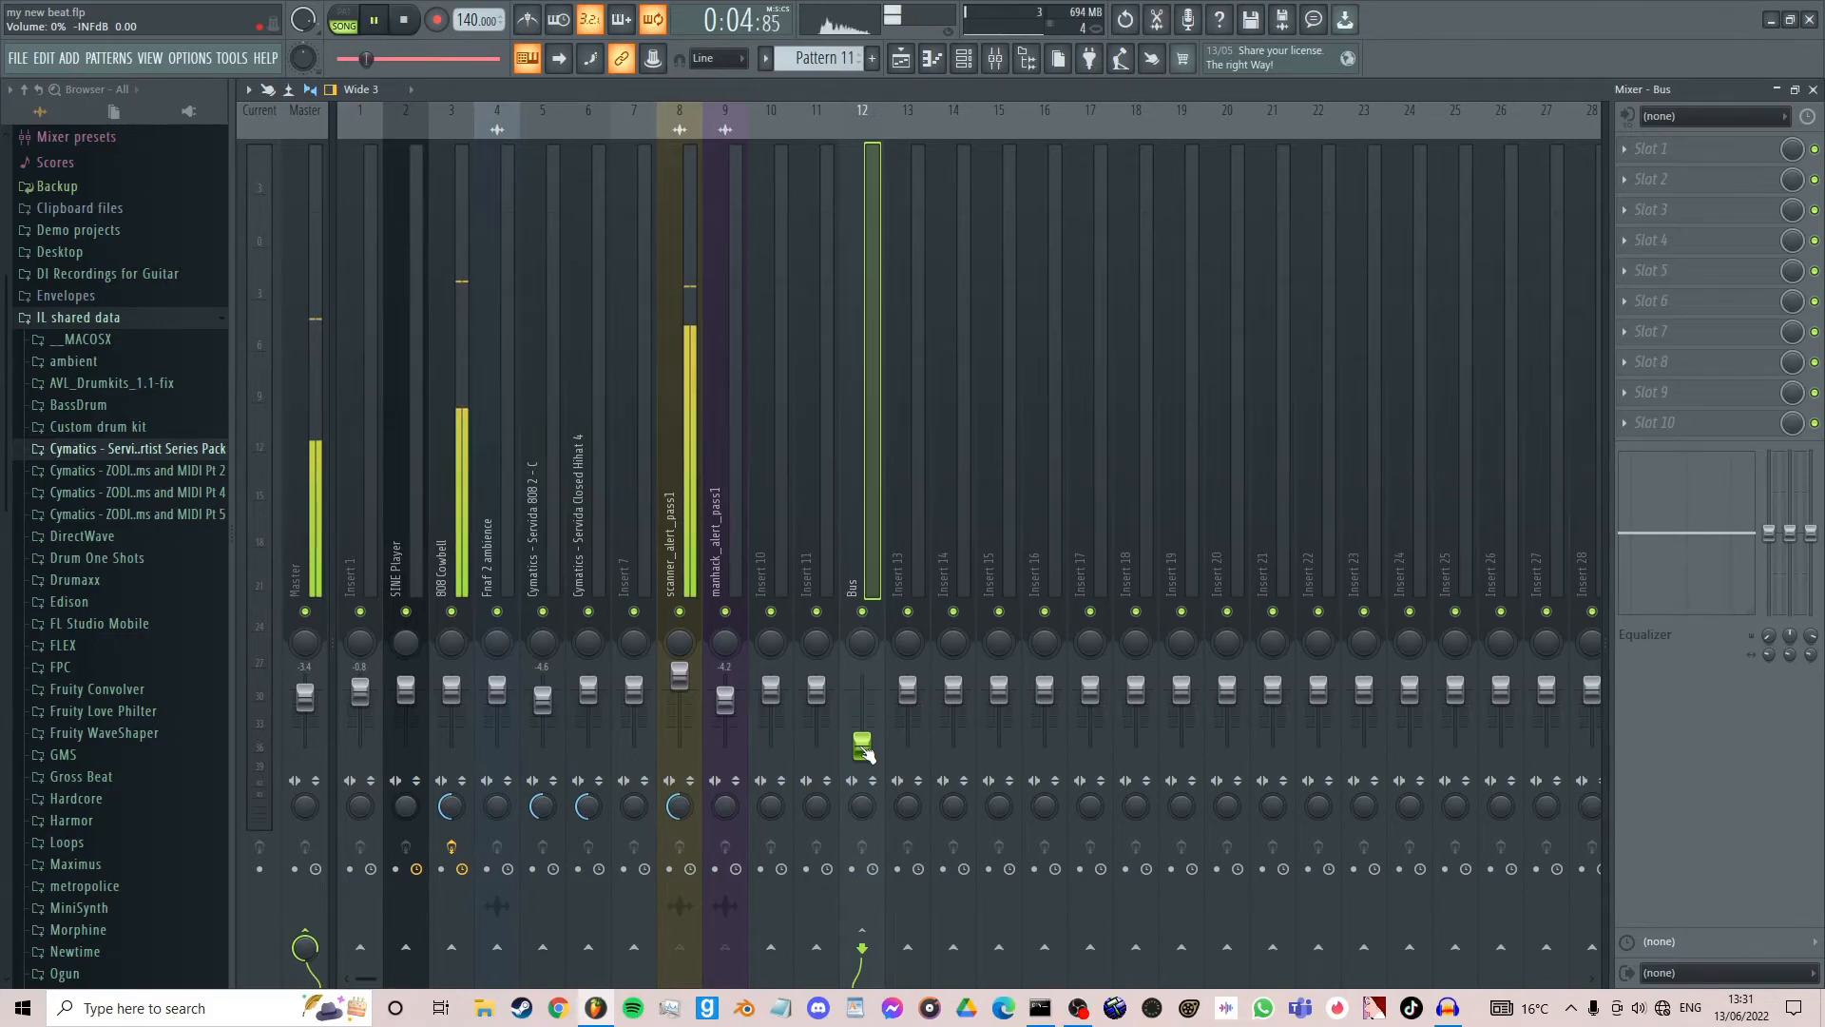
click(688, 298)
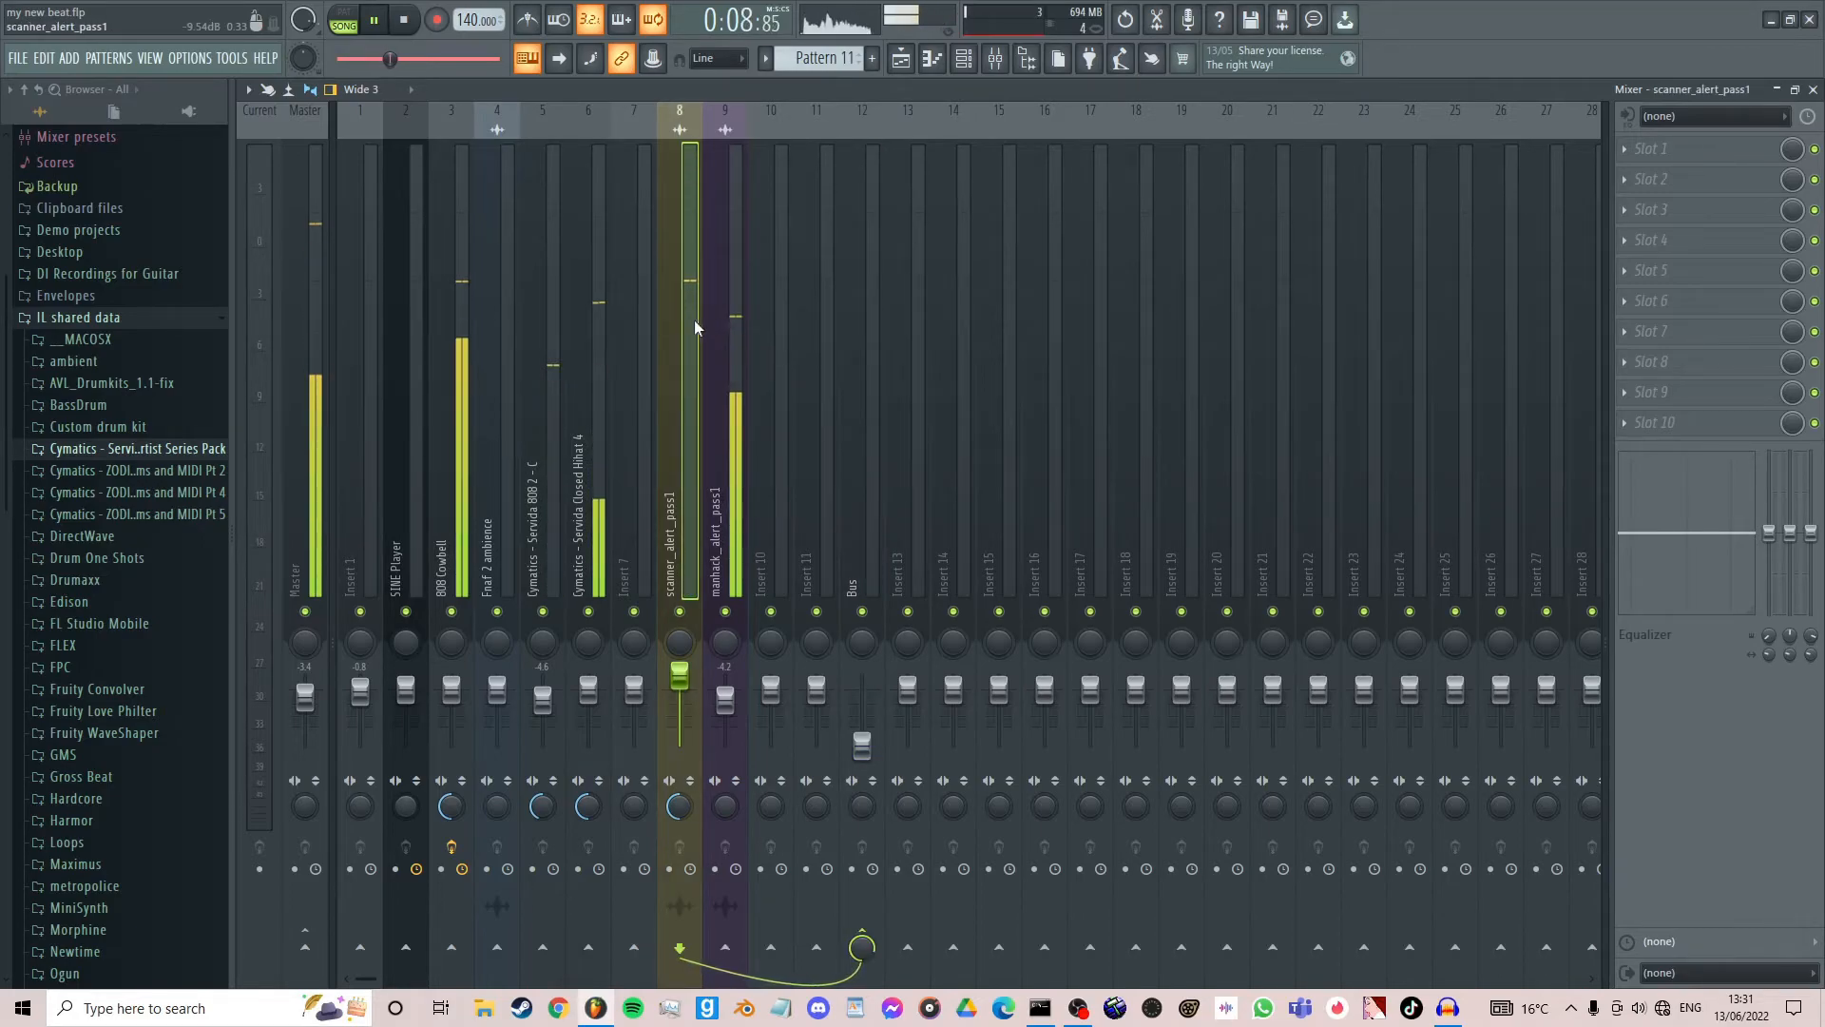
- Set the Bus track volume to -4.2 dB and stop playback
click(867, 390)
drag(861, 746, 861, 699)
key(space)
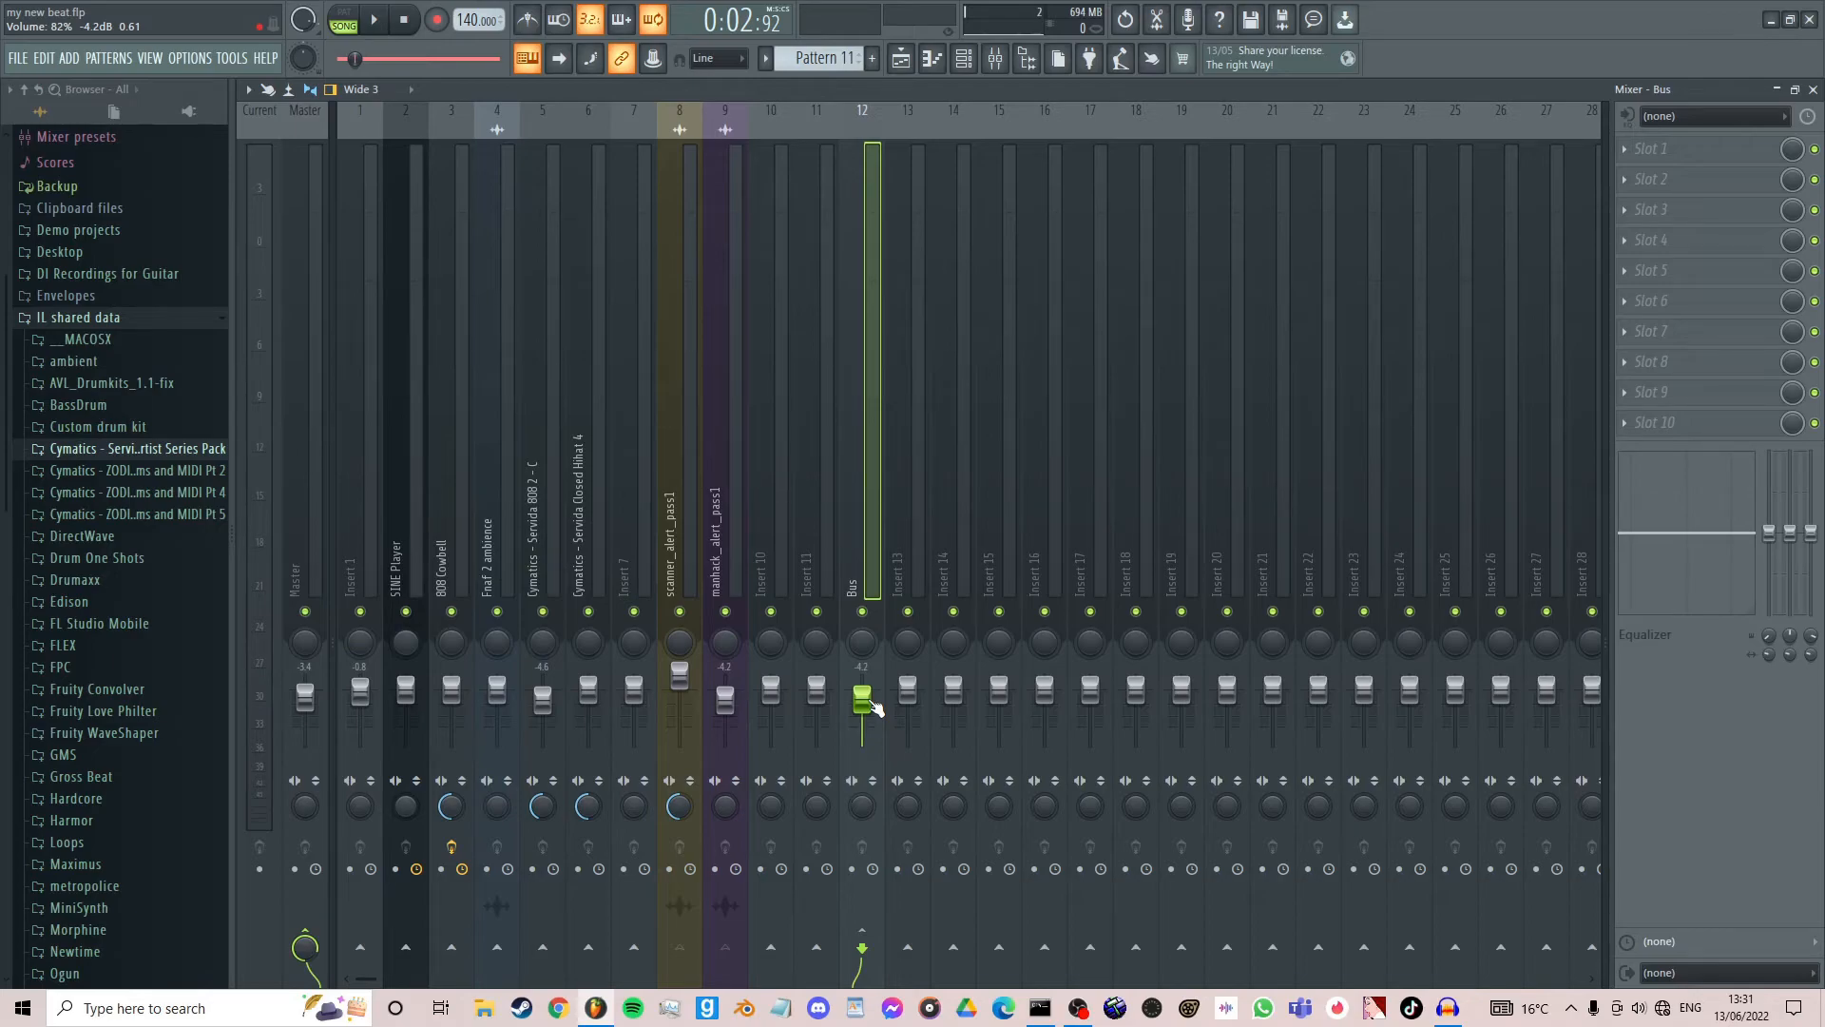
click(722, 181)
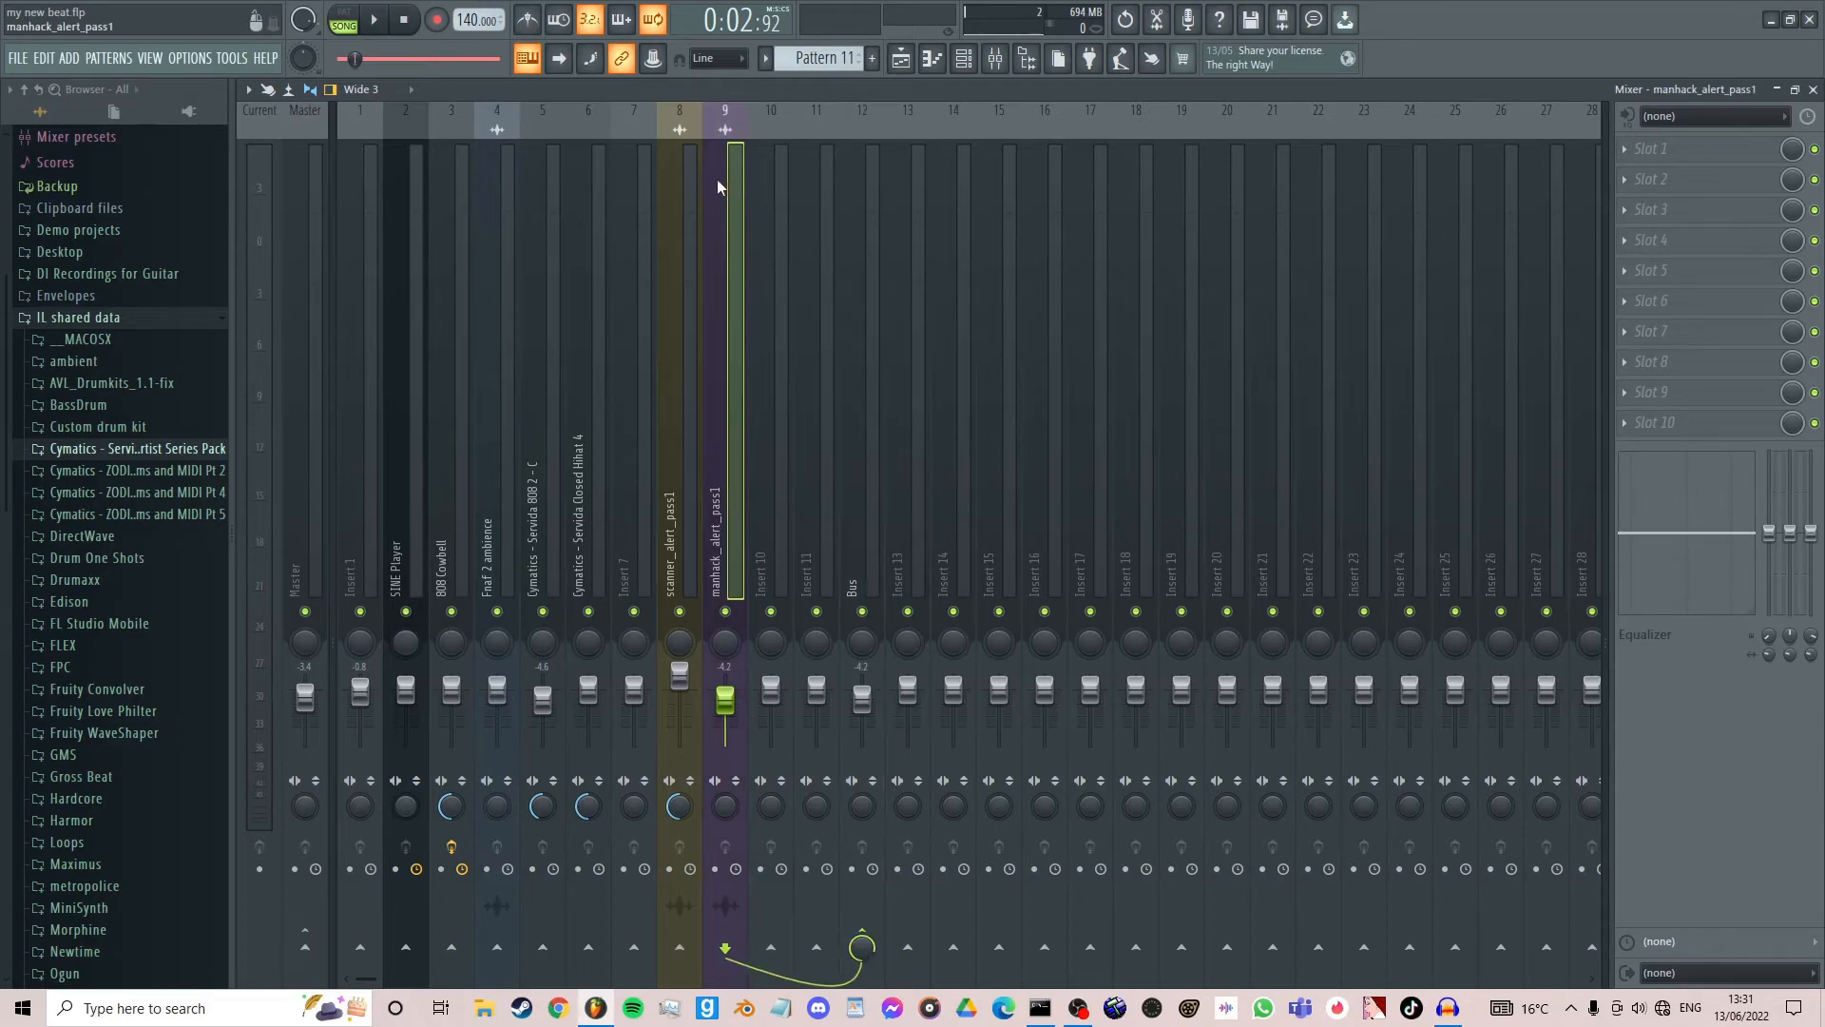
click(688, 172)
click(721, 167)
click(700, 163)
click(705, 169)
drag(704, 169, 1125, 201)
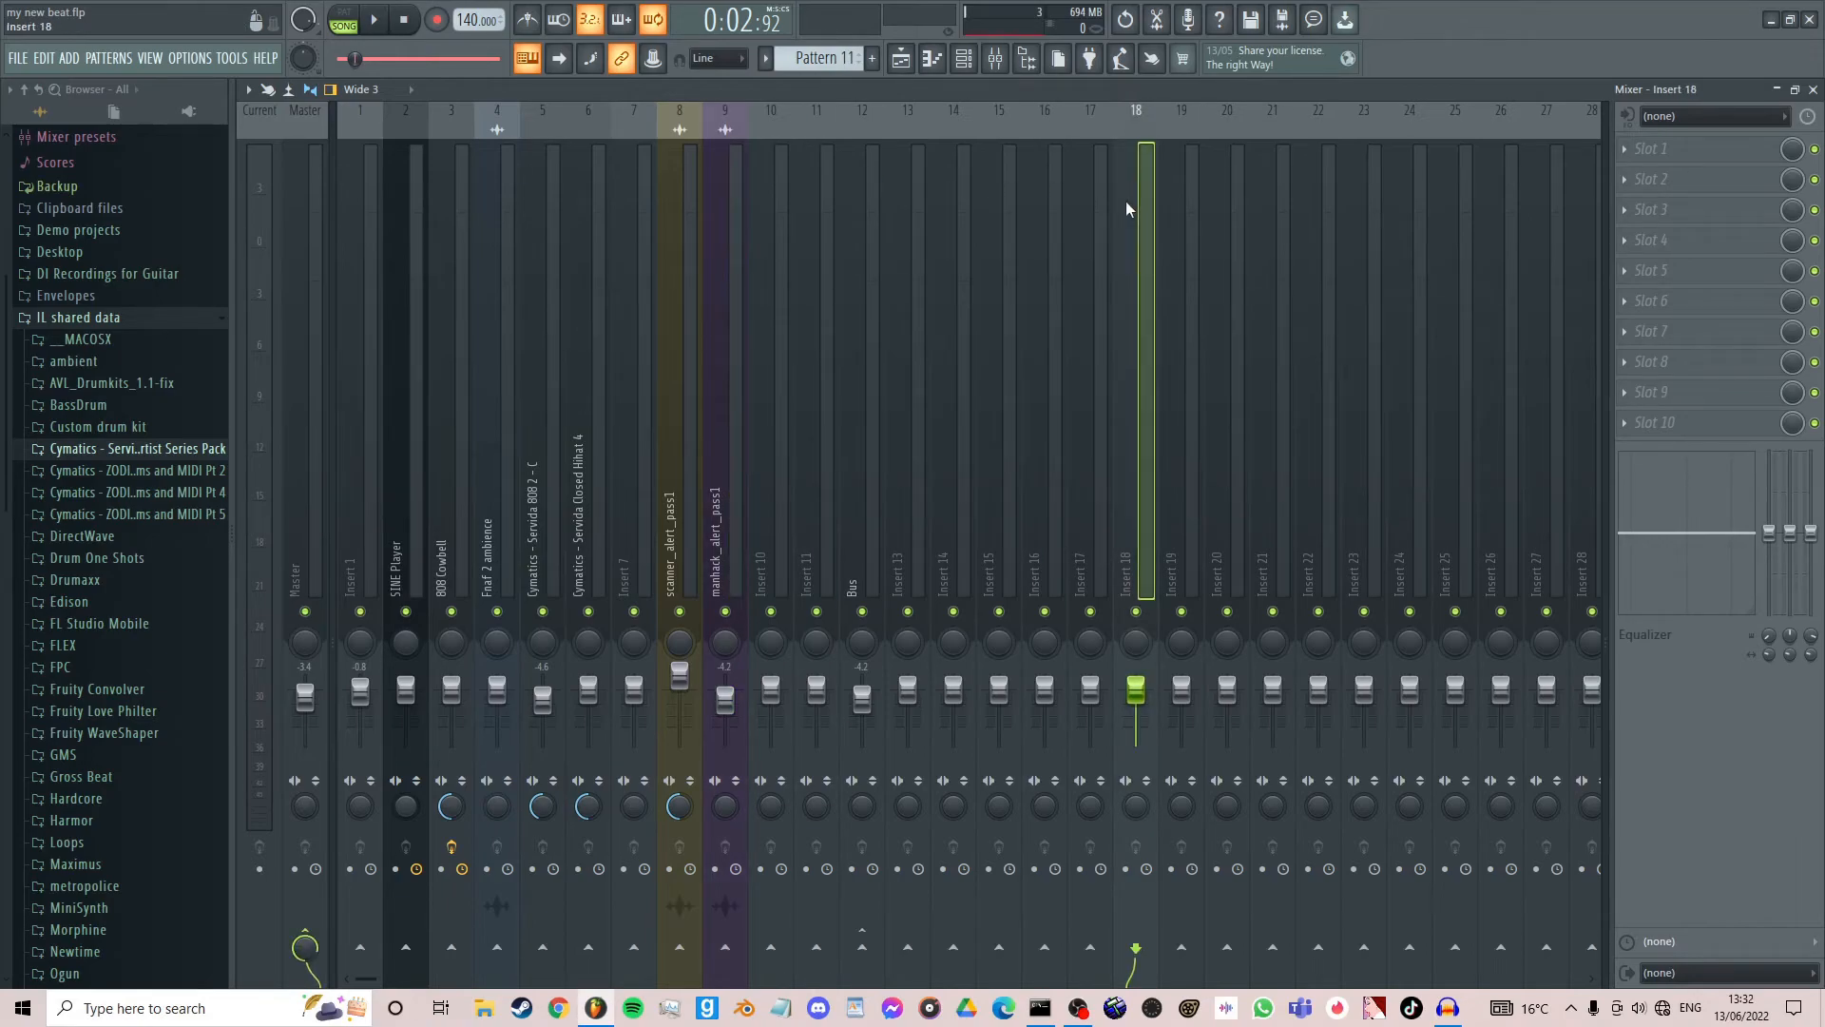
- Load Fruity Limiter into the first effect slot of the Bus track
click(863, 157)
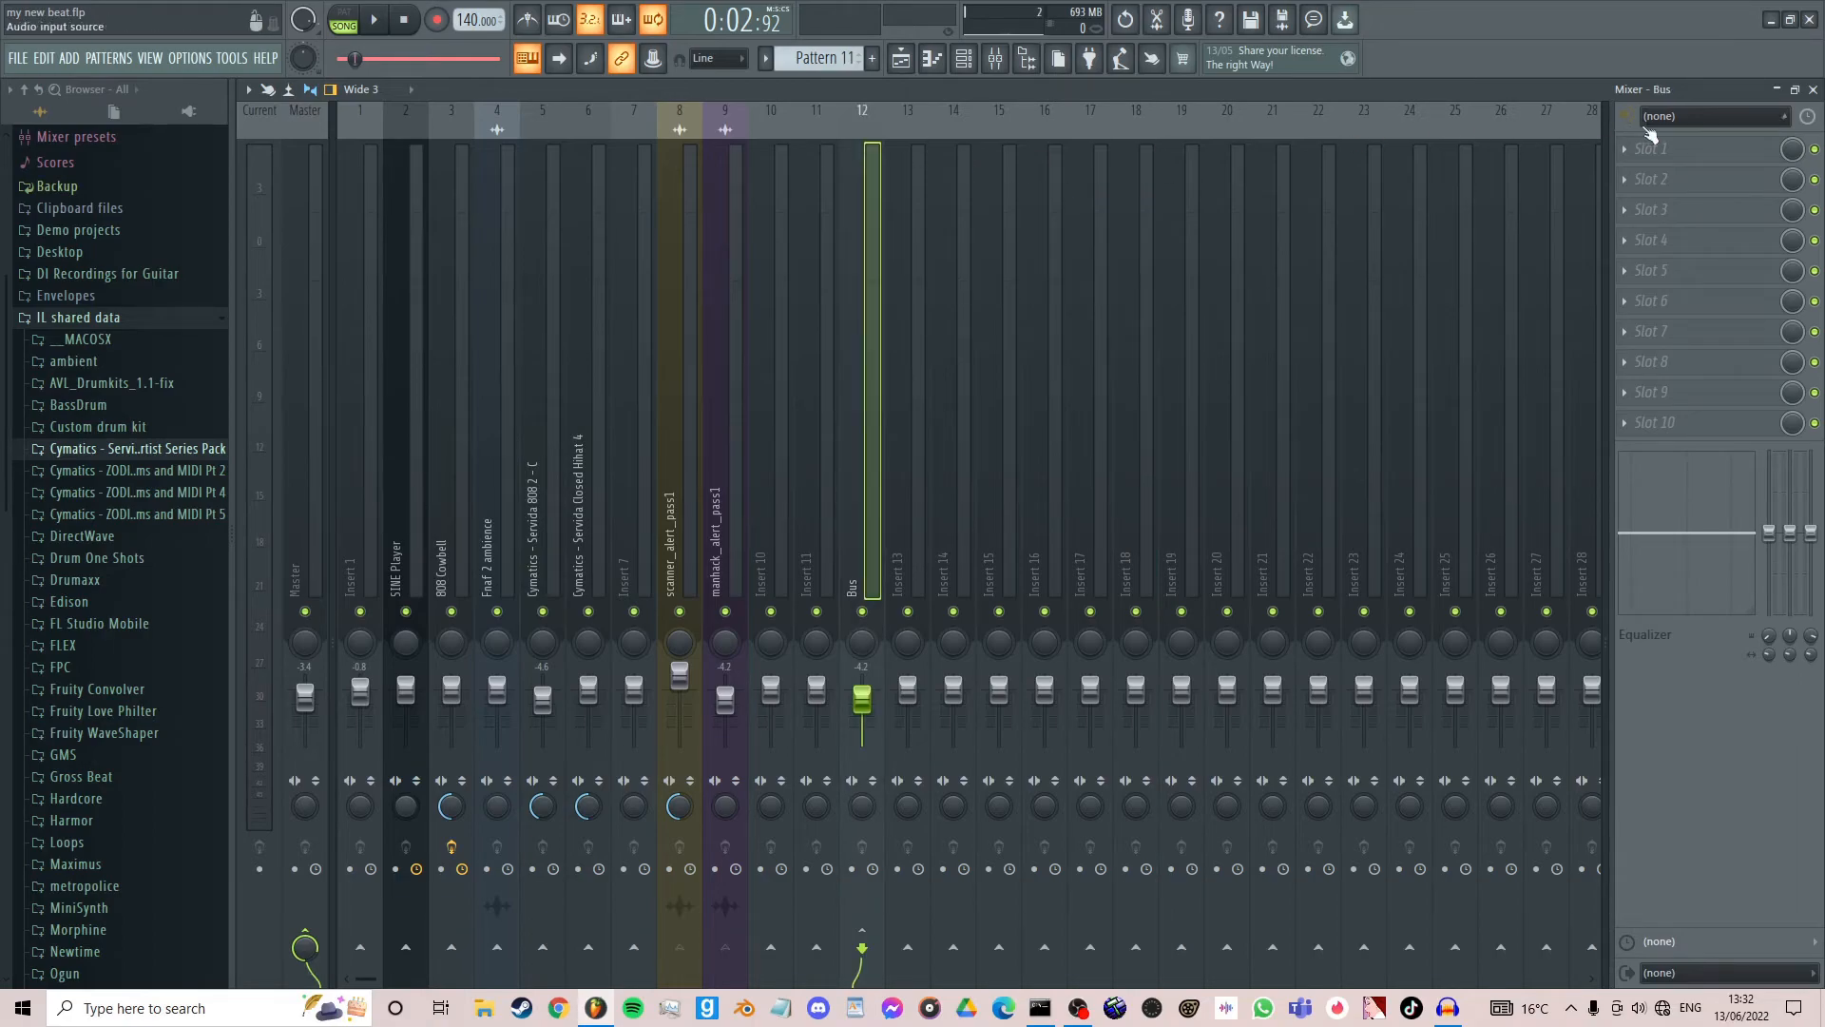
click(1651, 148)
click(1340, 447)
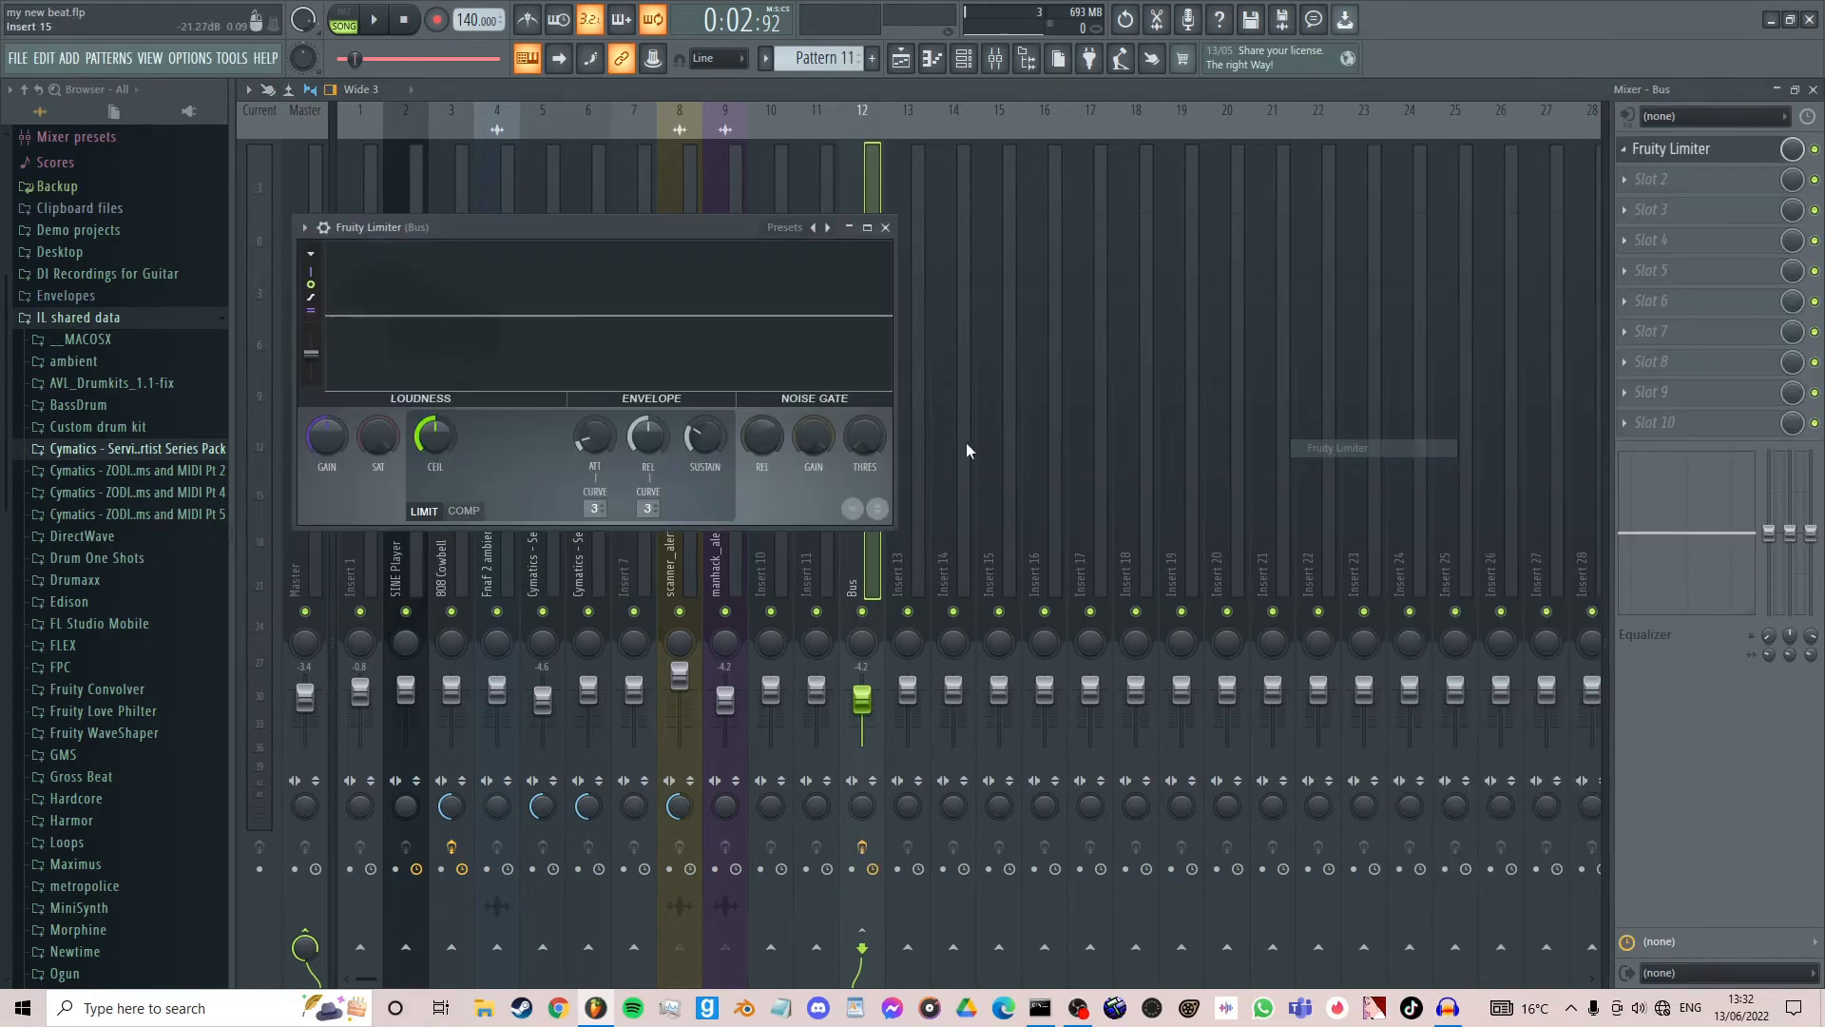
- Play the song to hear the Bus through Fruity Limiter, and place the limiter window clear of the Bus track's meter
key(space)
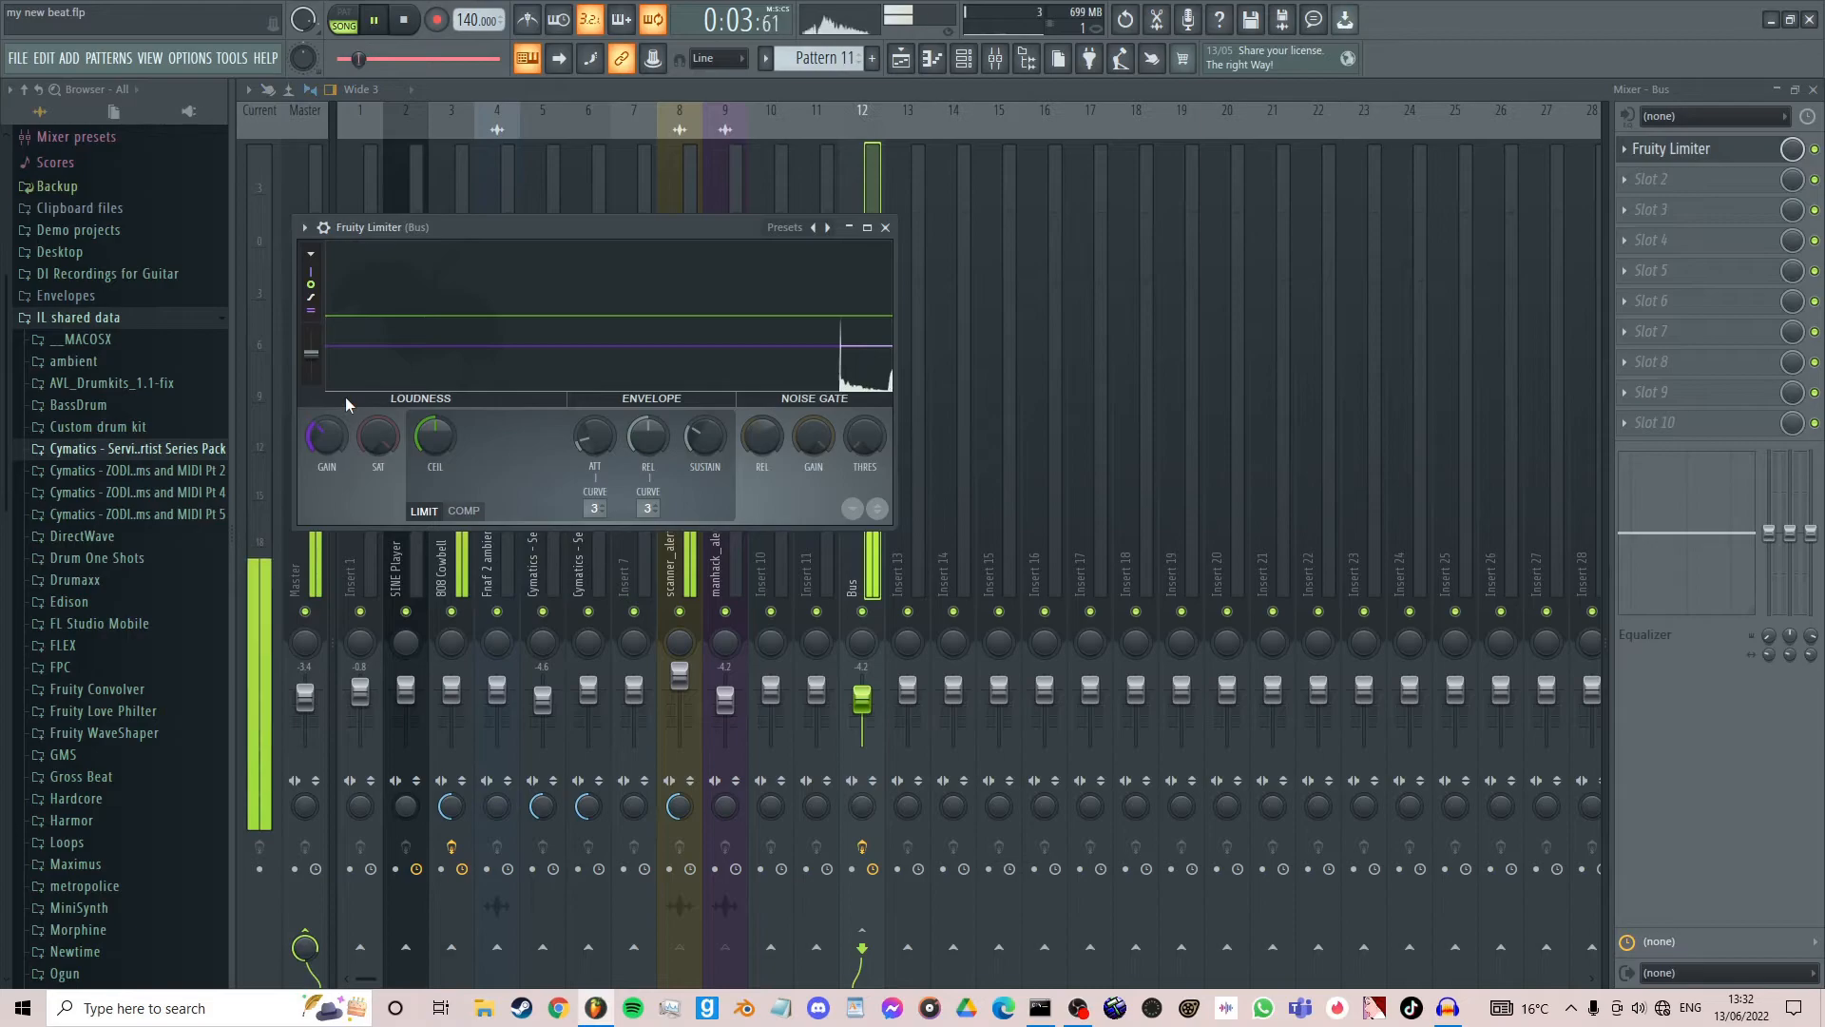
click(885, 227)
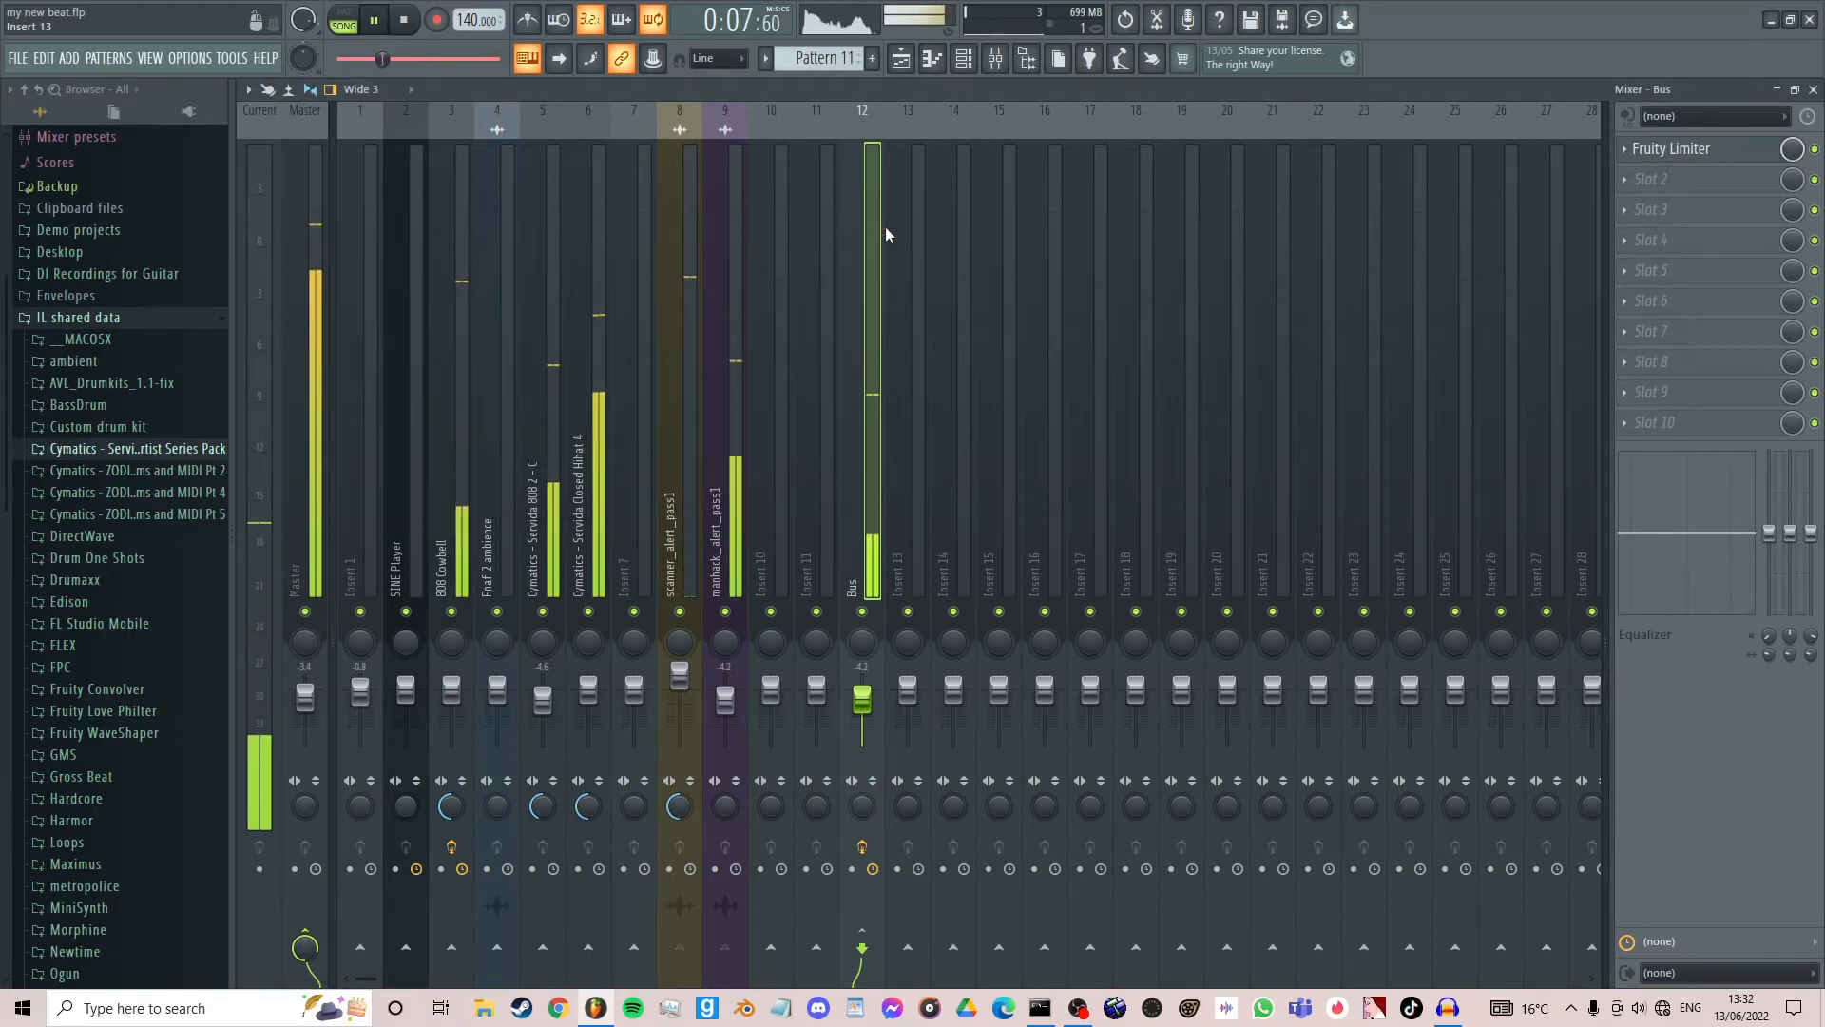
key(space)
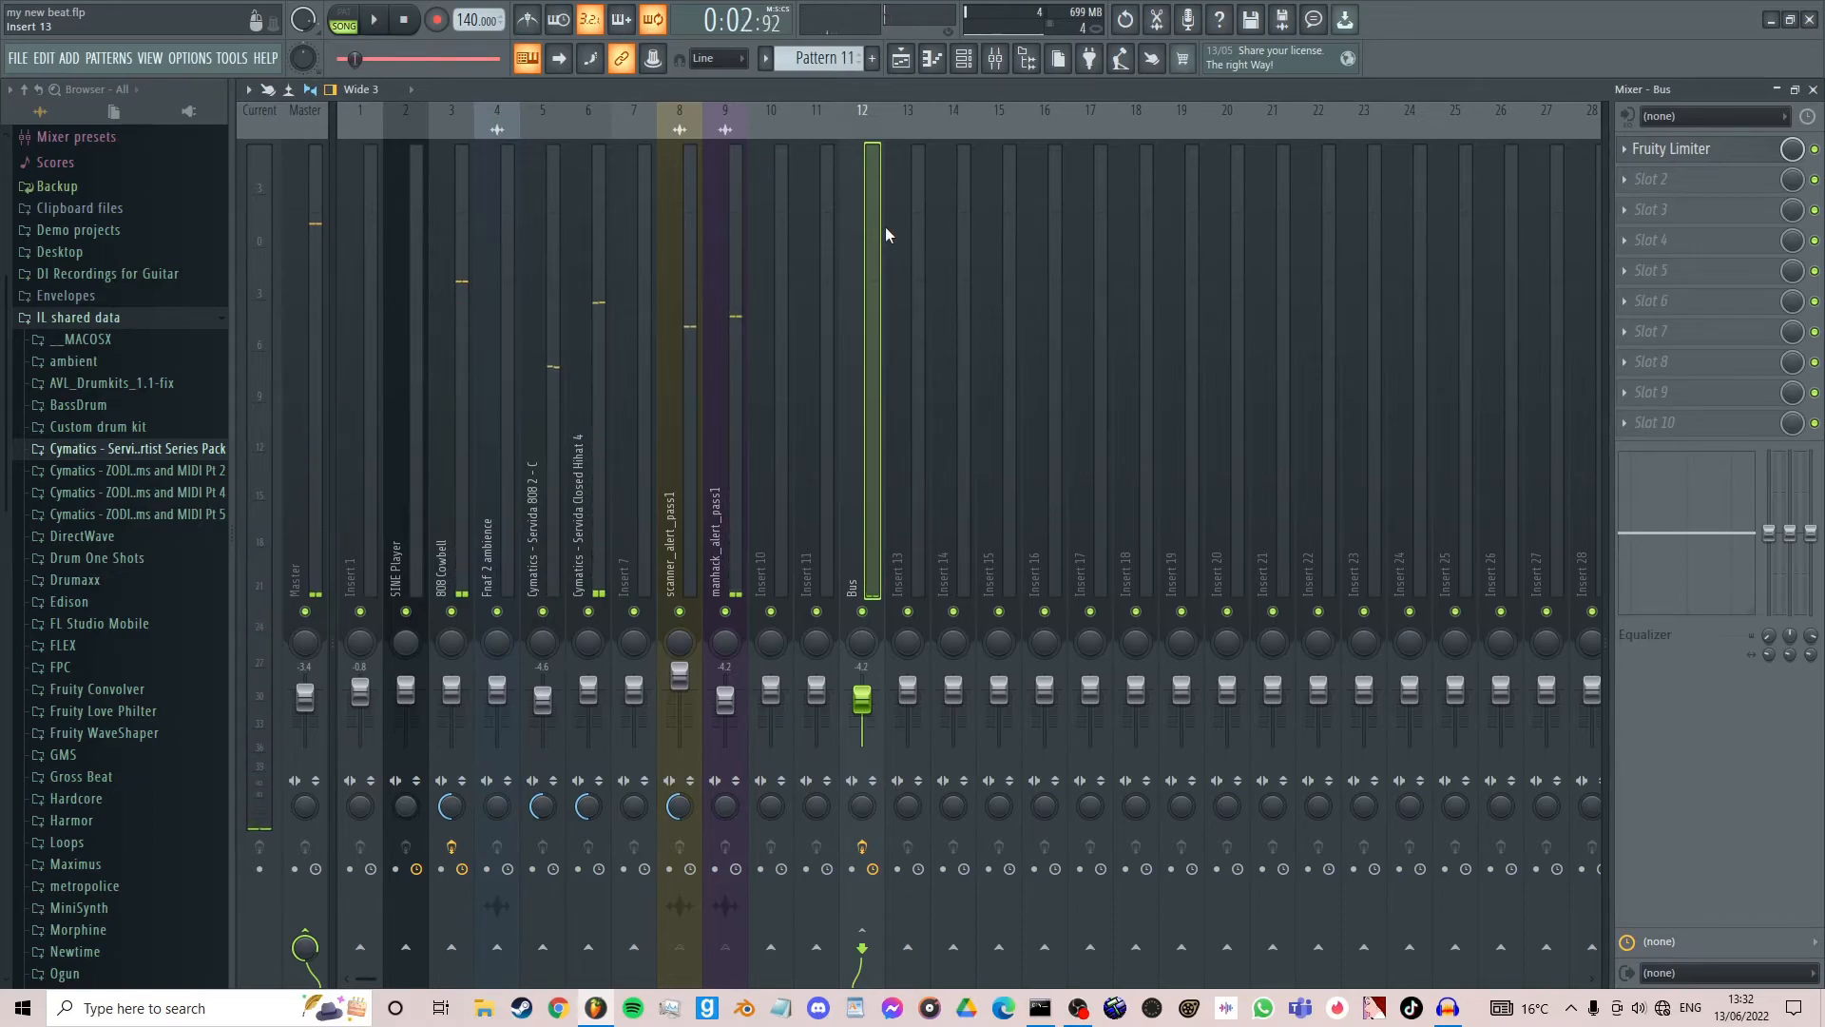
click(1656, 152)
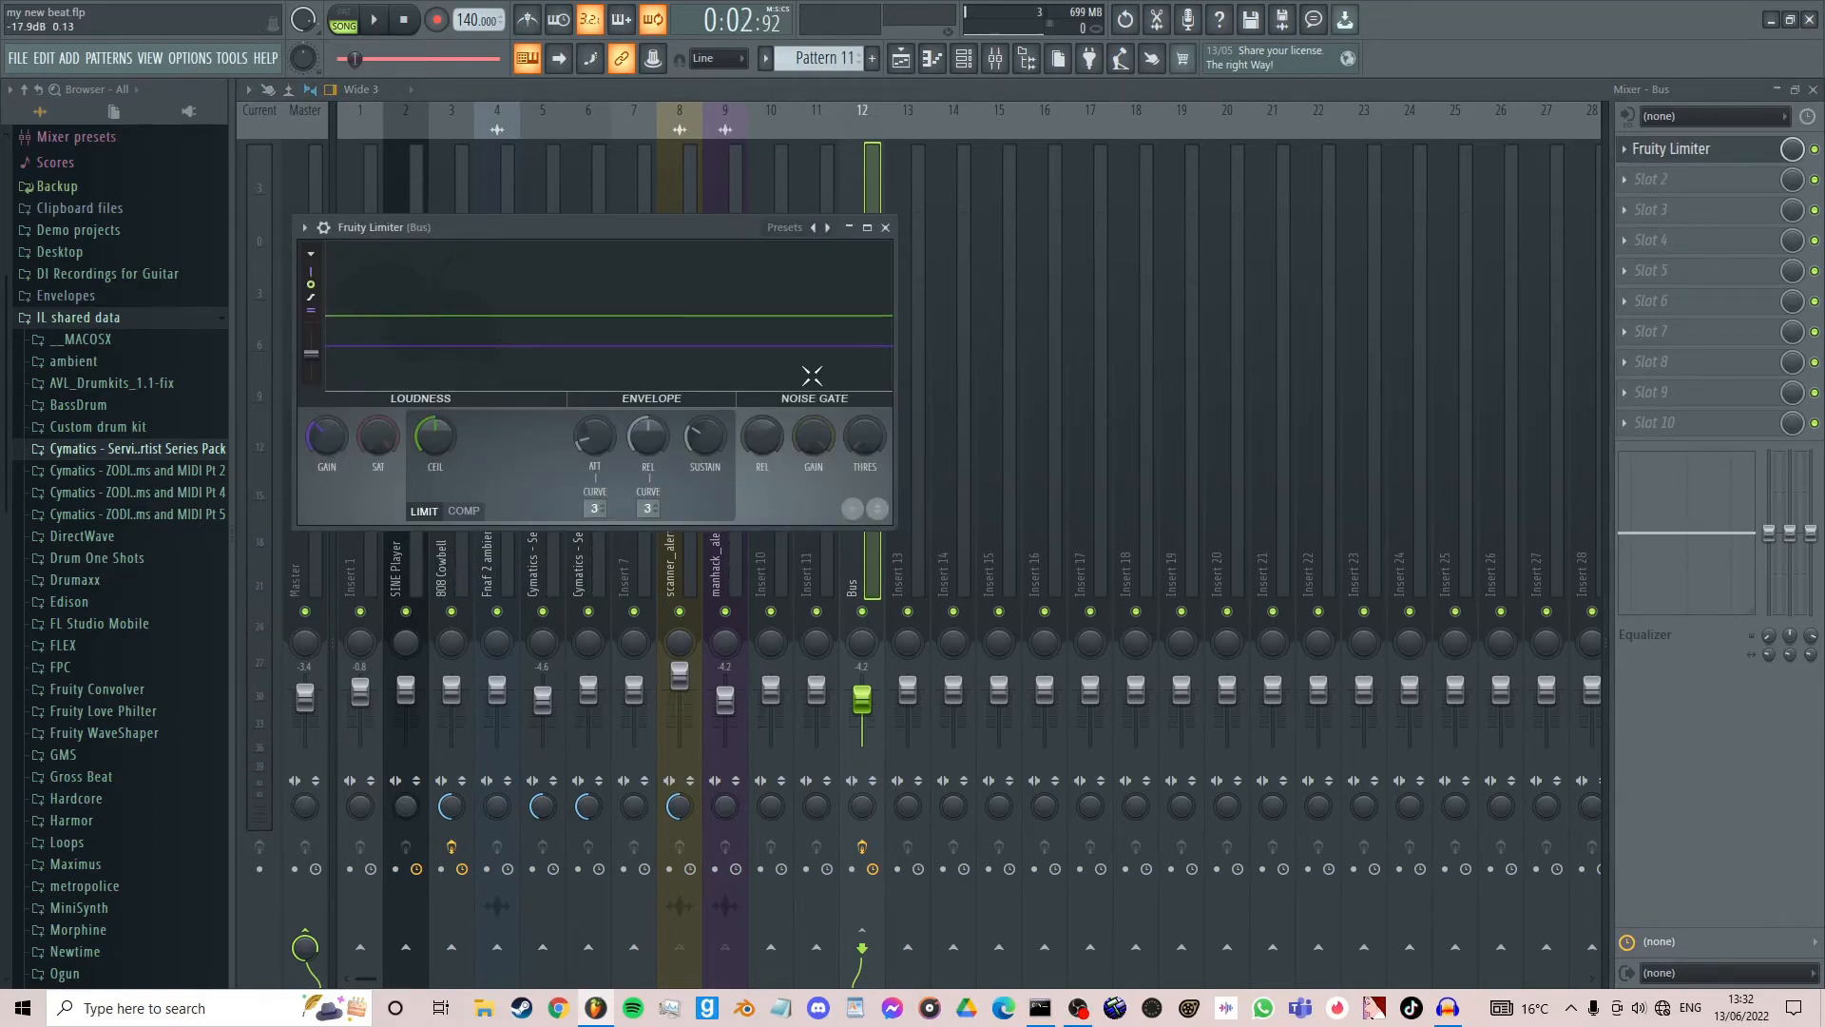
drag(677, 226, 1519, 238)
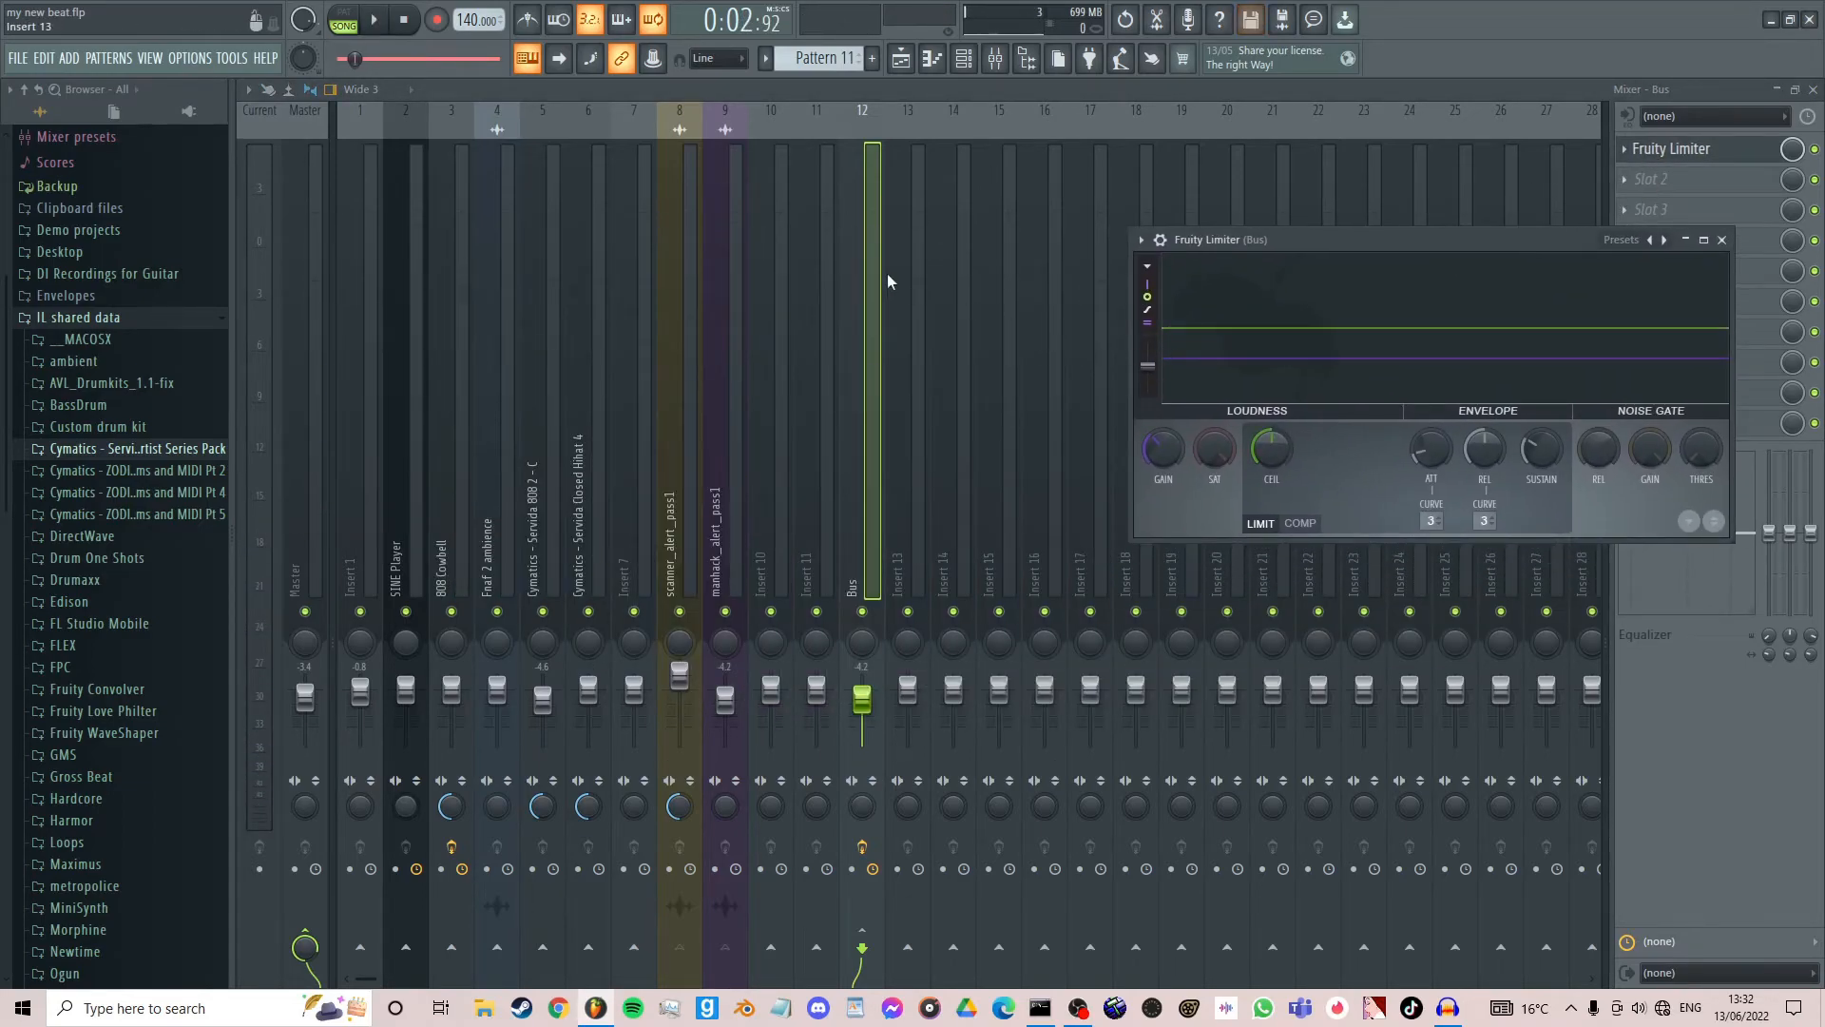
- Inspect the effect slots and routing of the scanner_alert_pass1 and manhack_alert_pass1 mixer tracks, and dismiss the pattern naming prompt
click(690, 209)
click(720, 207)
click(687, 206)
click(725, 209)
click(690, 209)
click(718, 213)
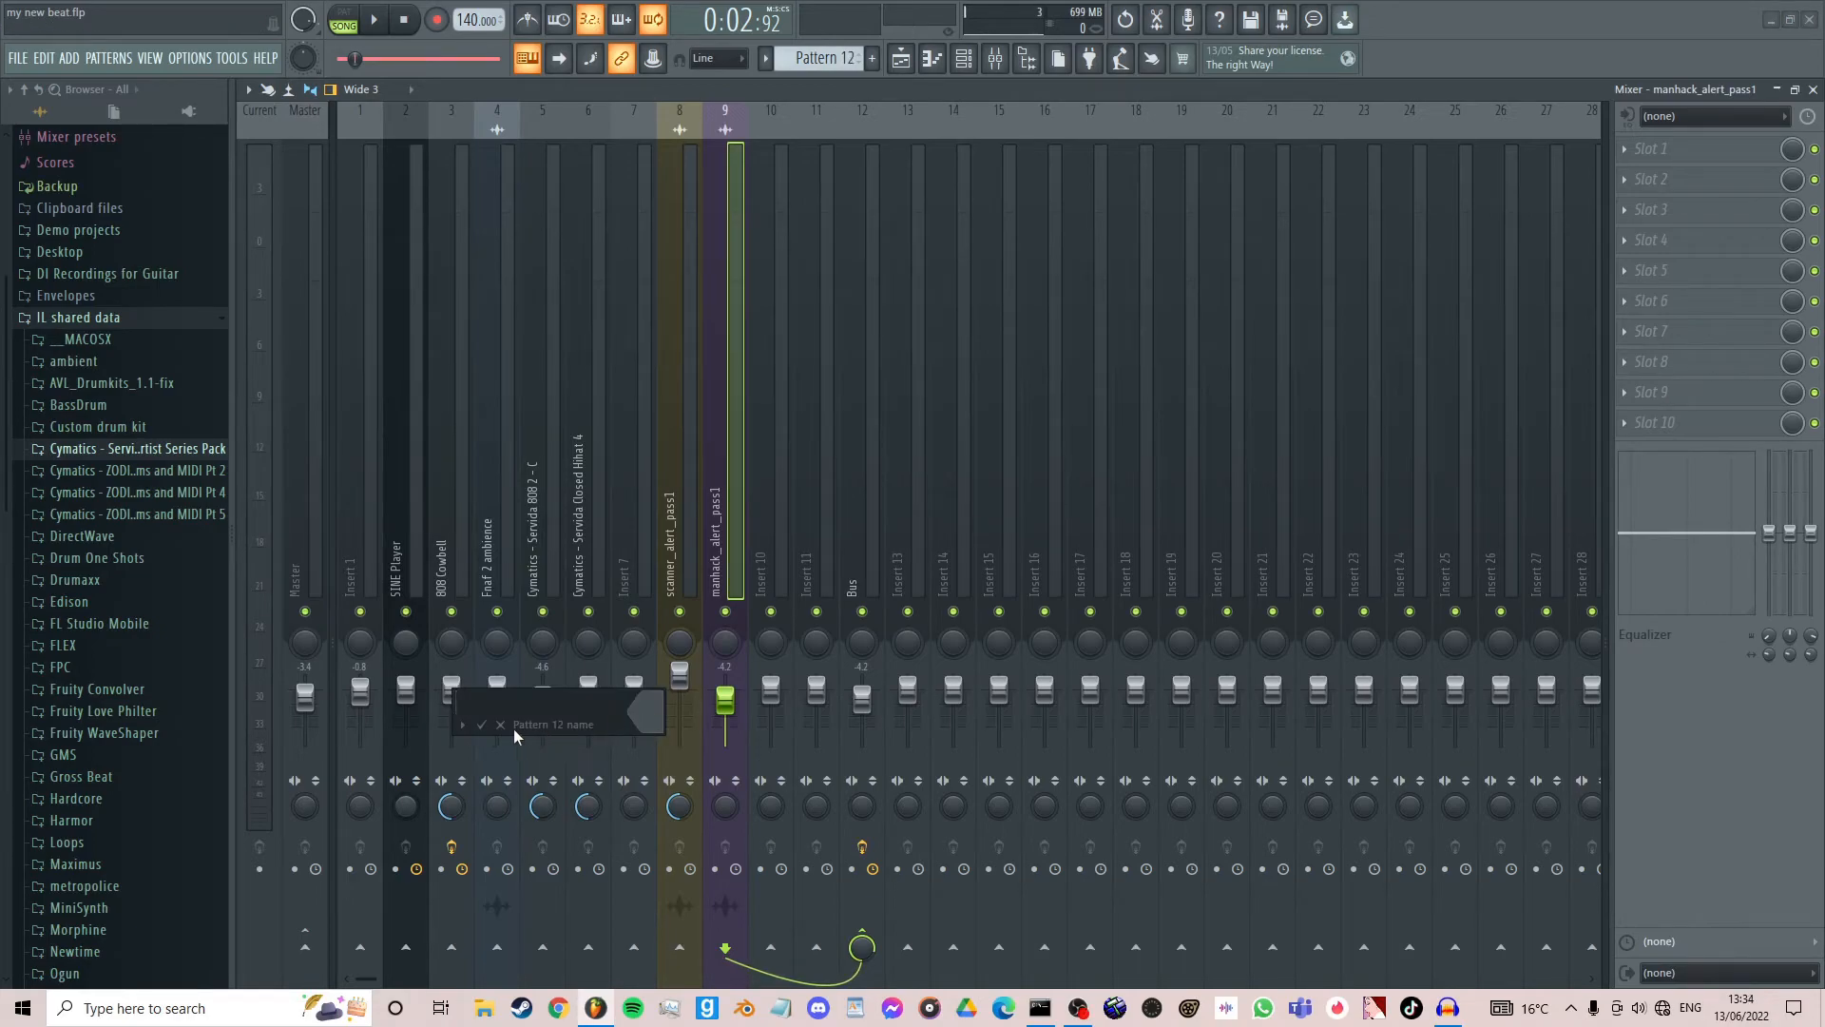
click(501, 727)
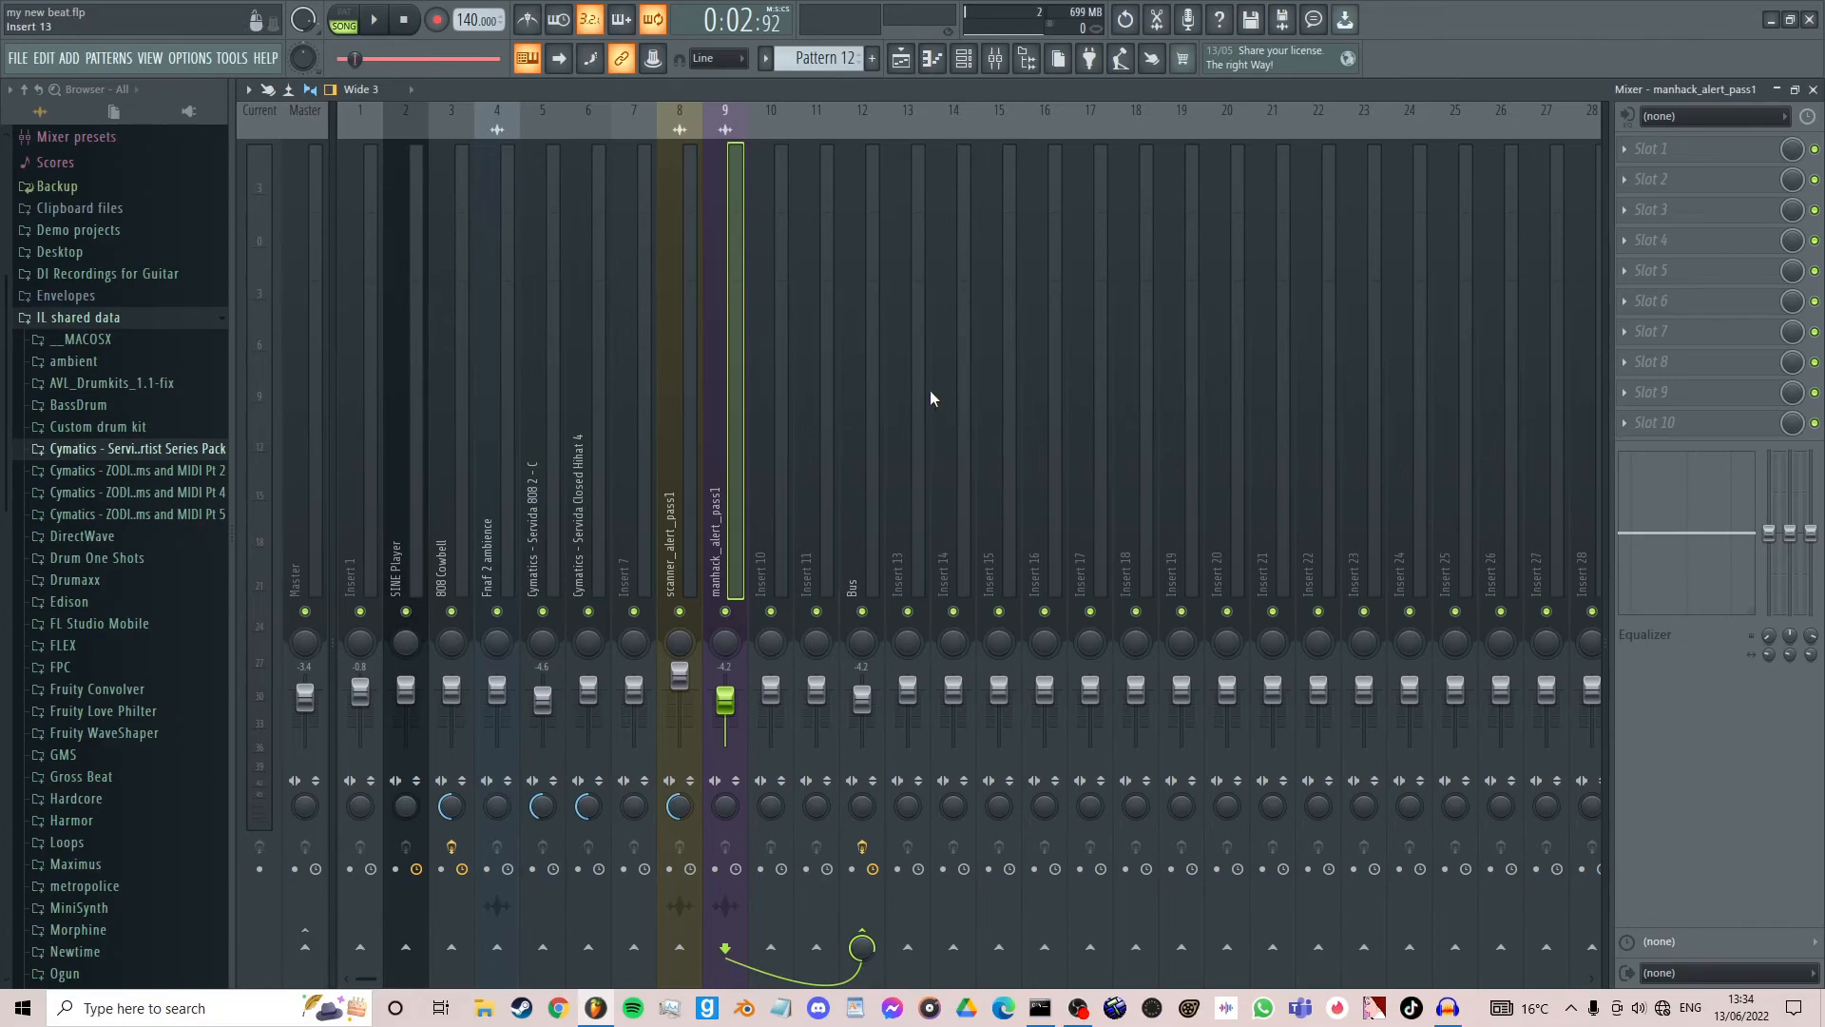
- Compare the Bus track's effect chain and output routing with those of manhack_alert_pass1 and scanner_alert_pass1
click(871, 361)
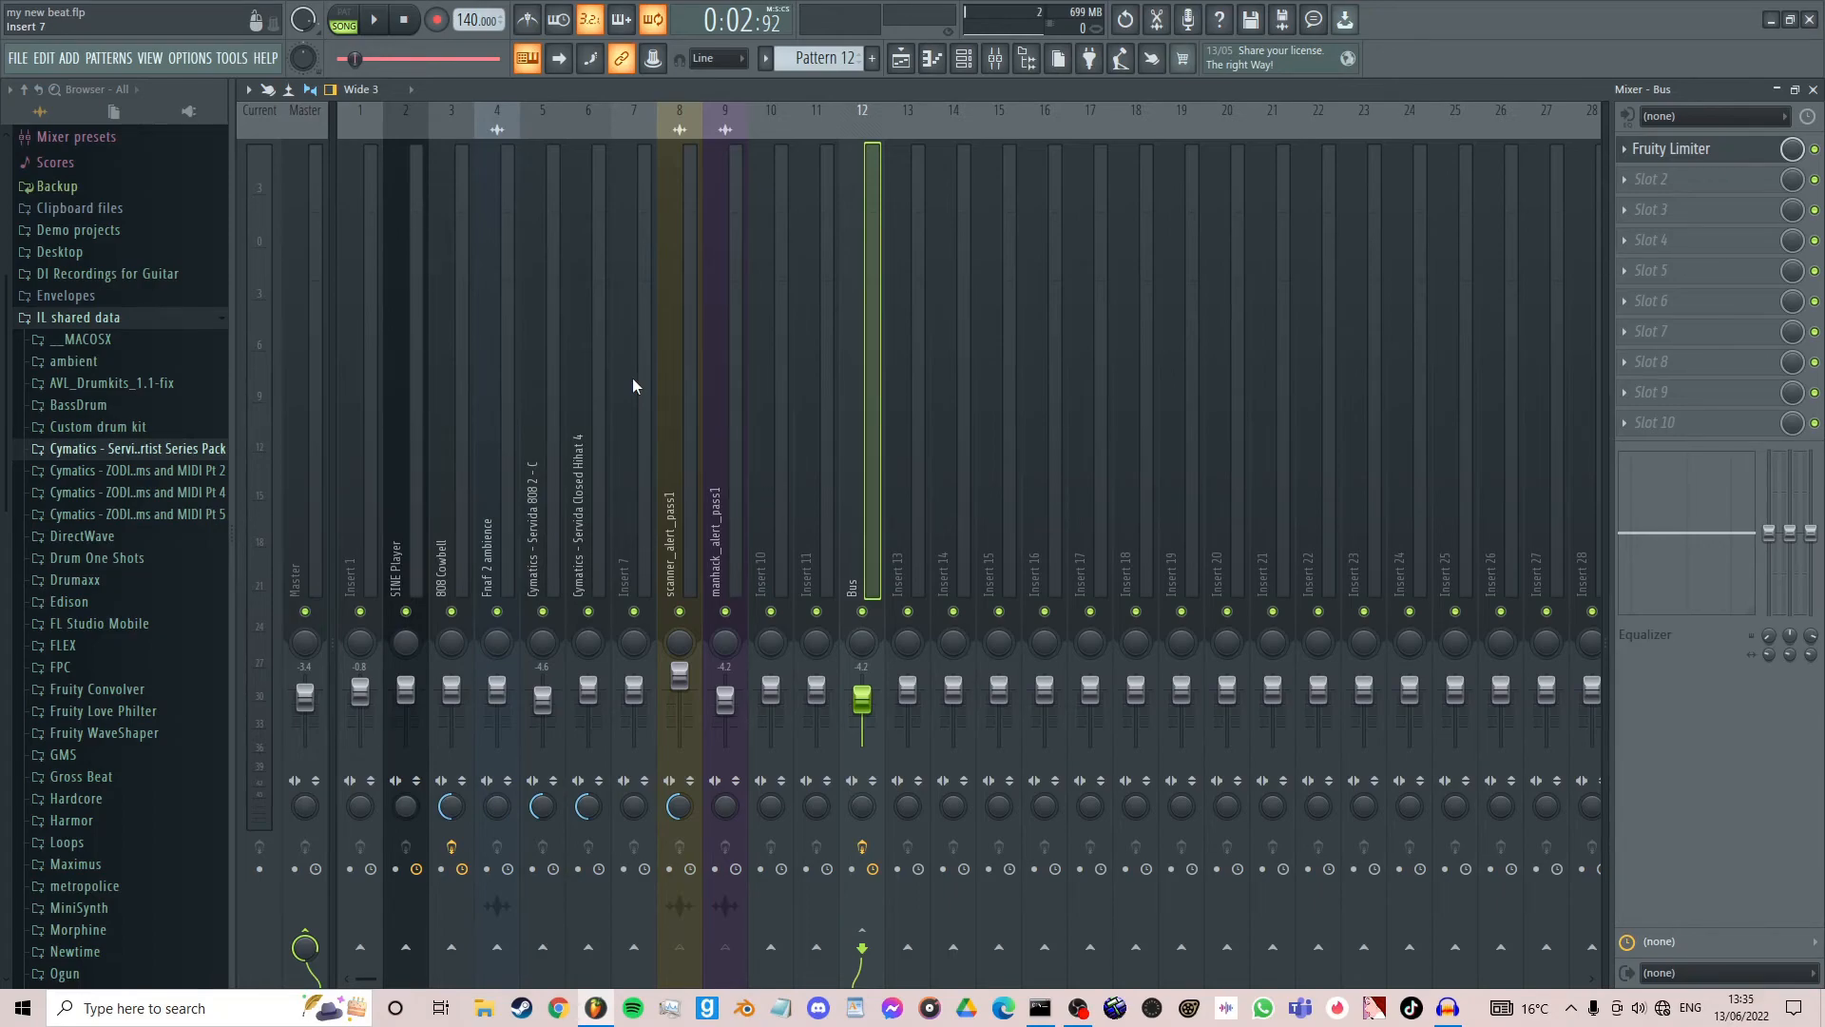
click(738, 364)
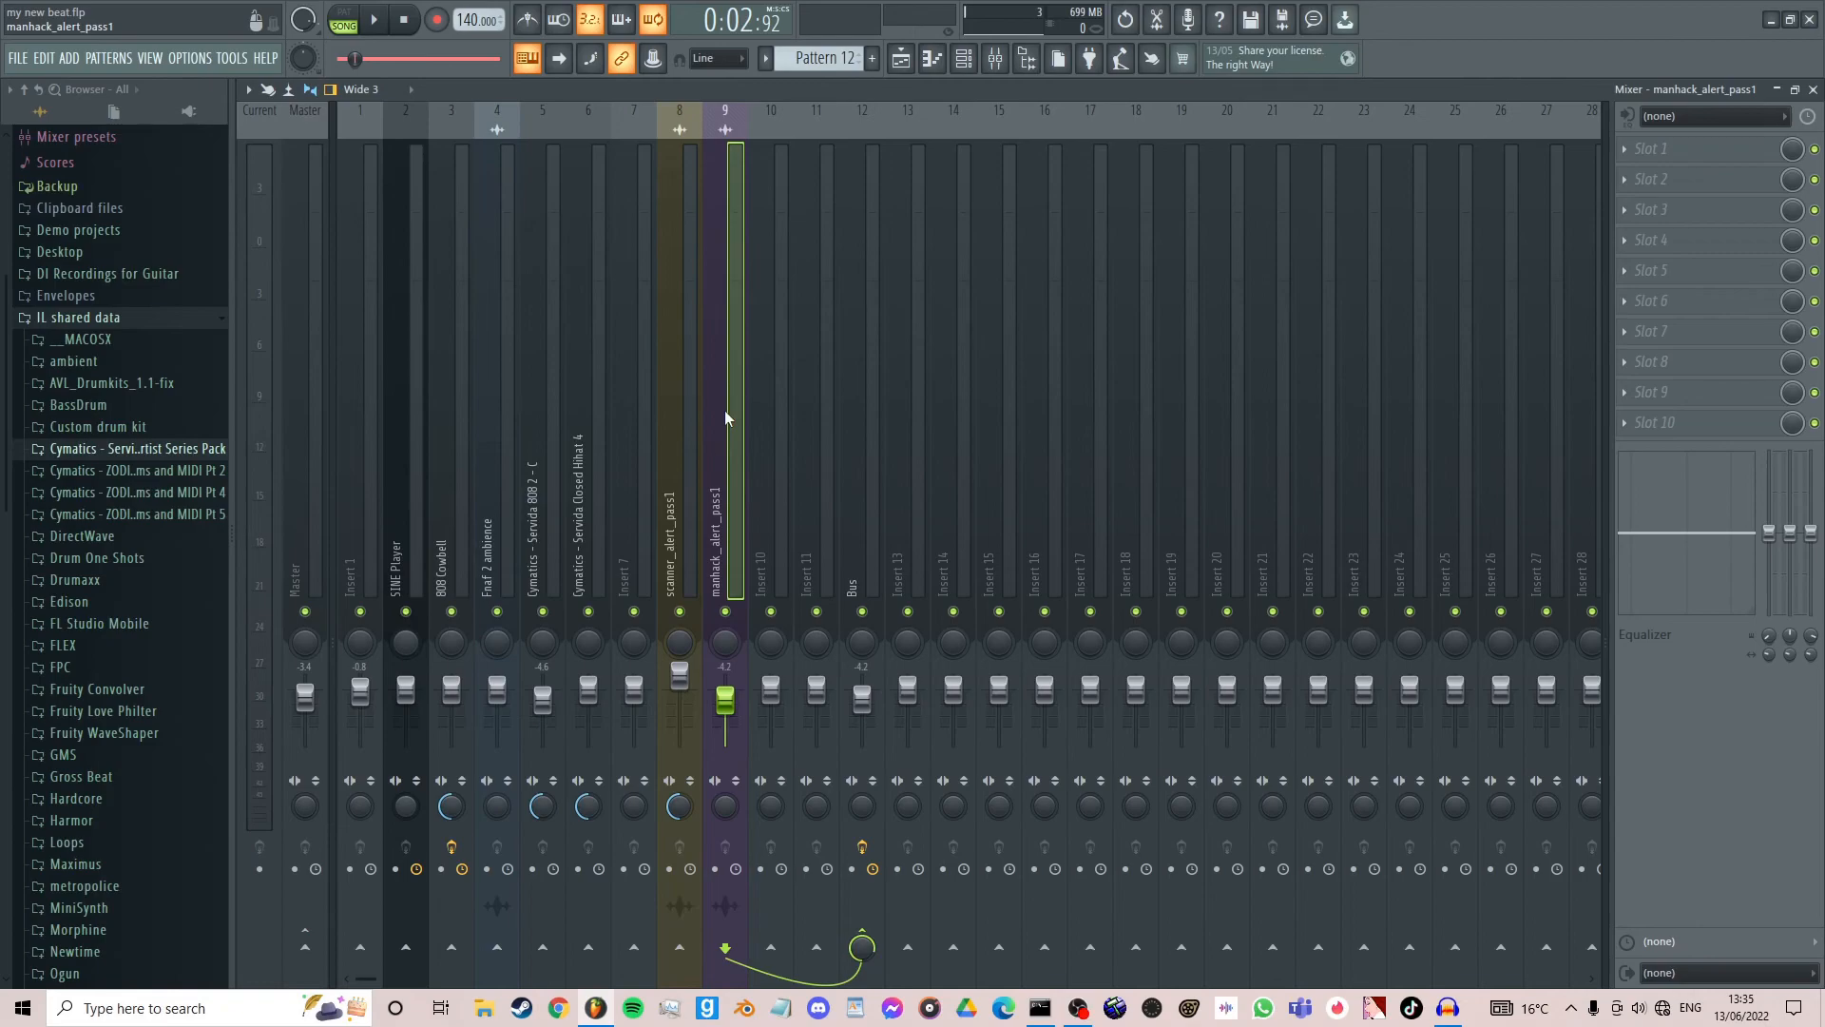
click(869, 384)
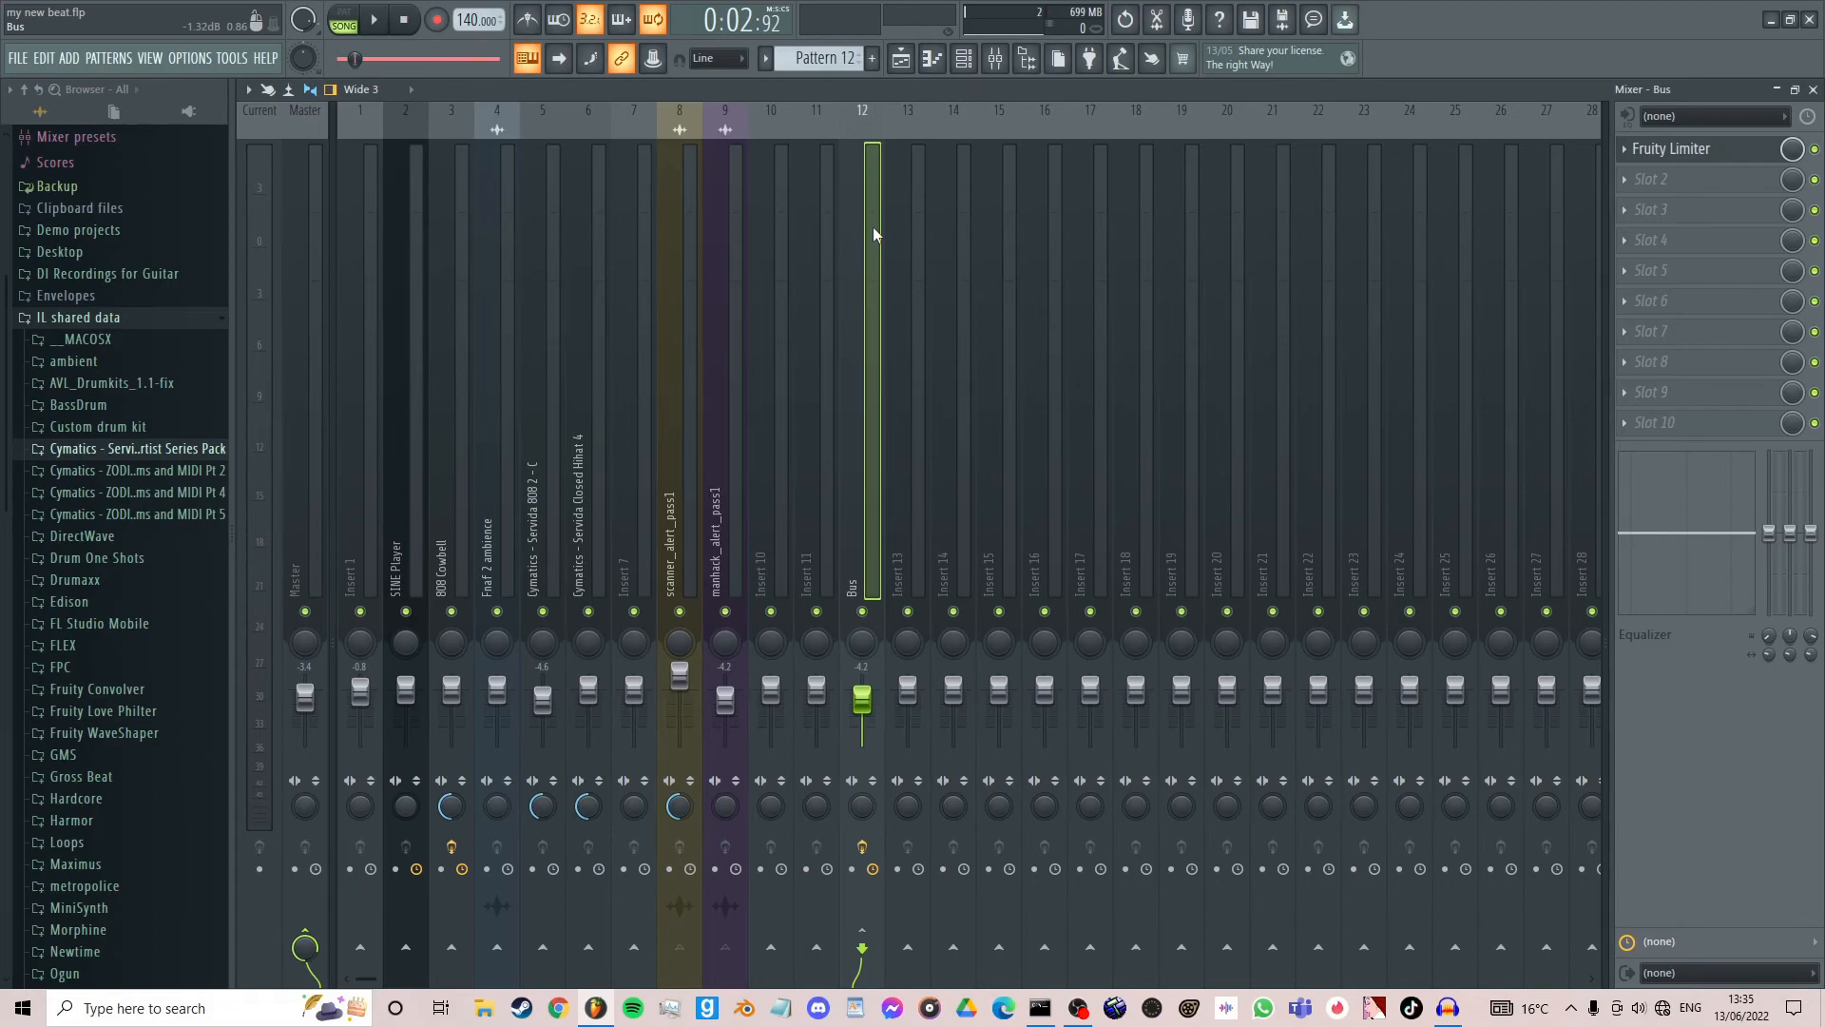
click(694, 228)
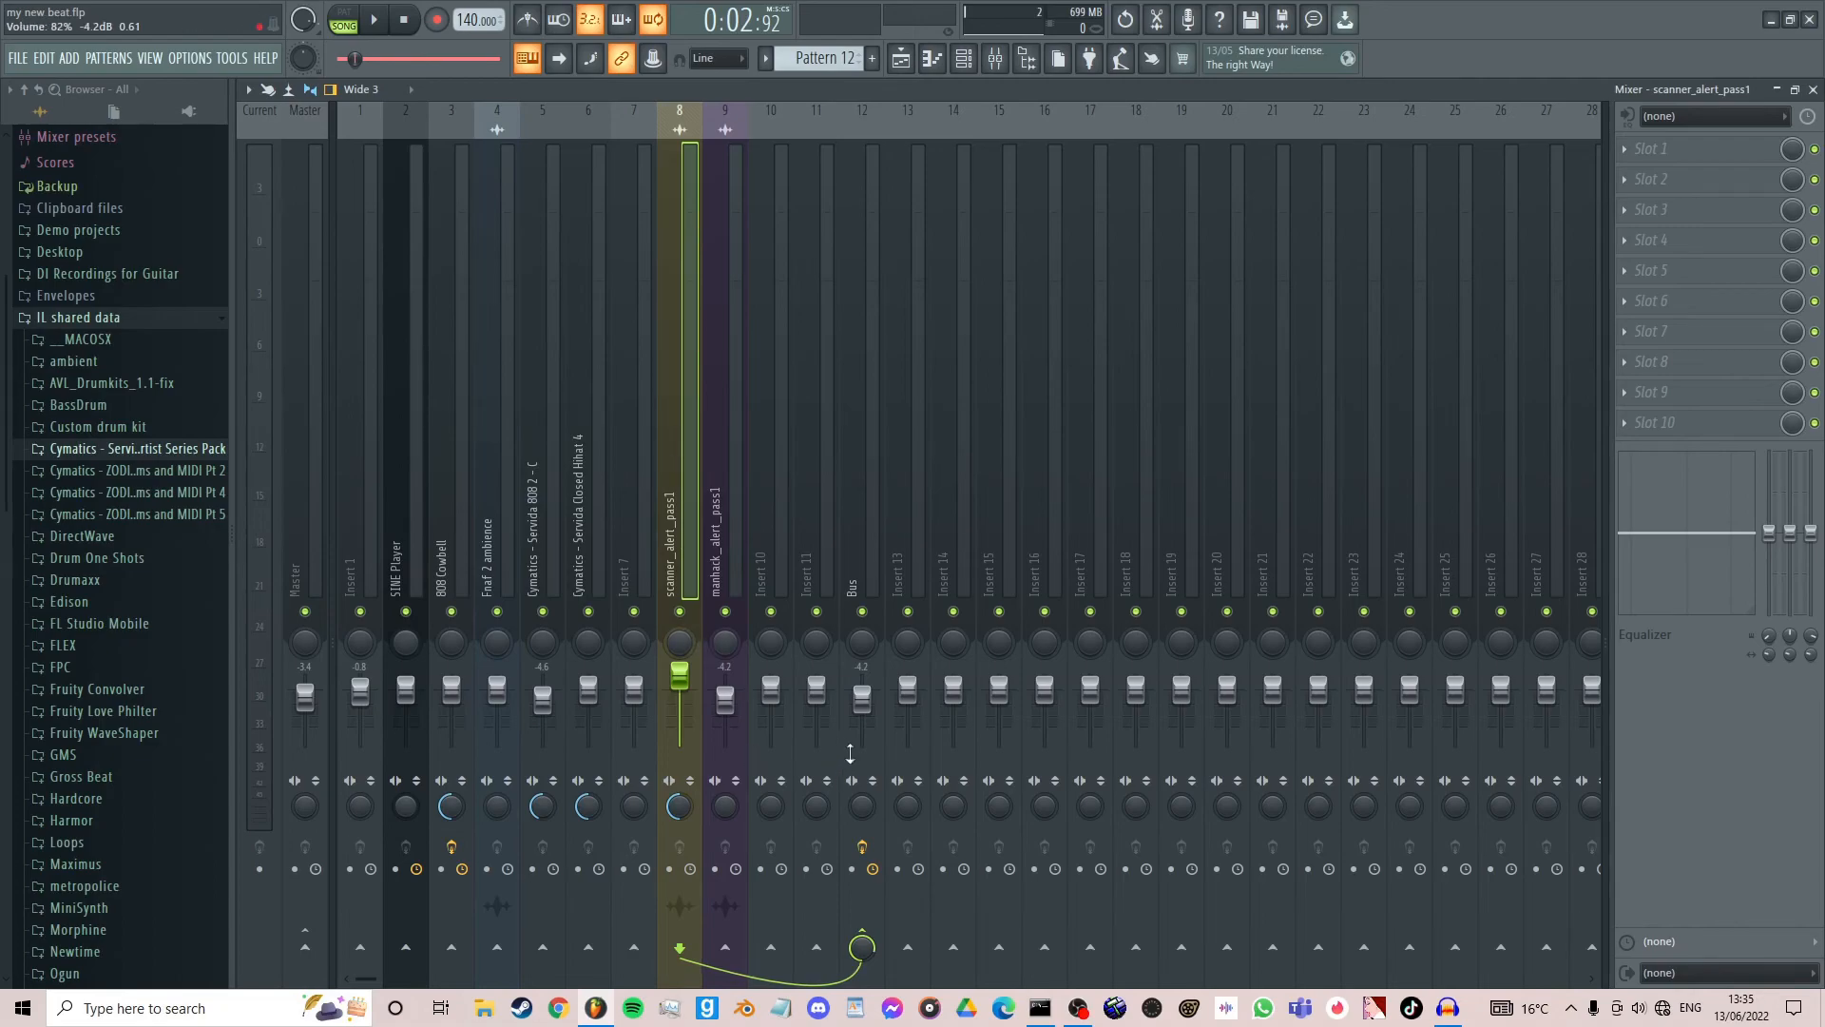
click(879, 462)
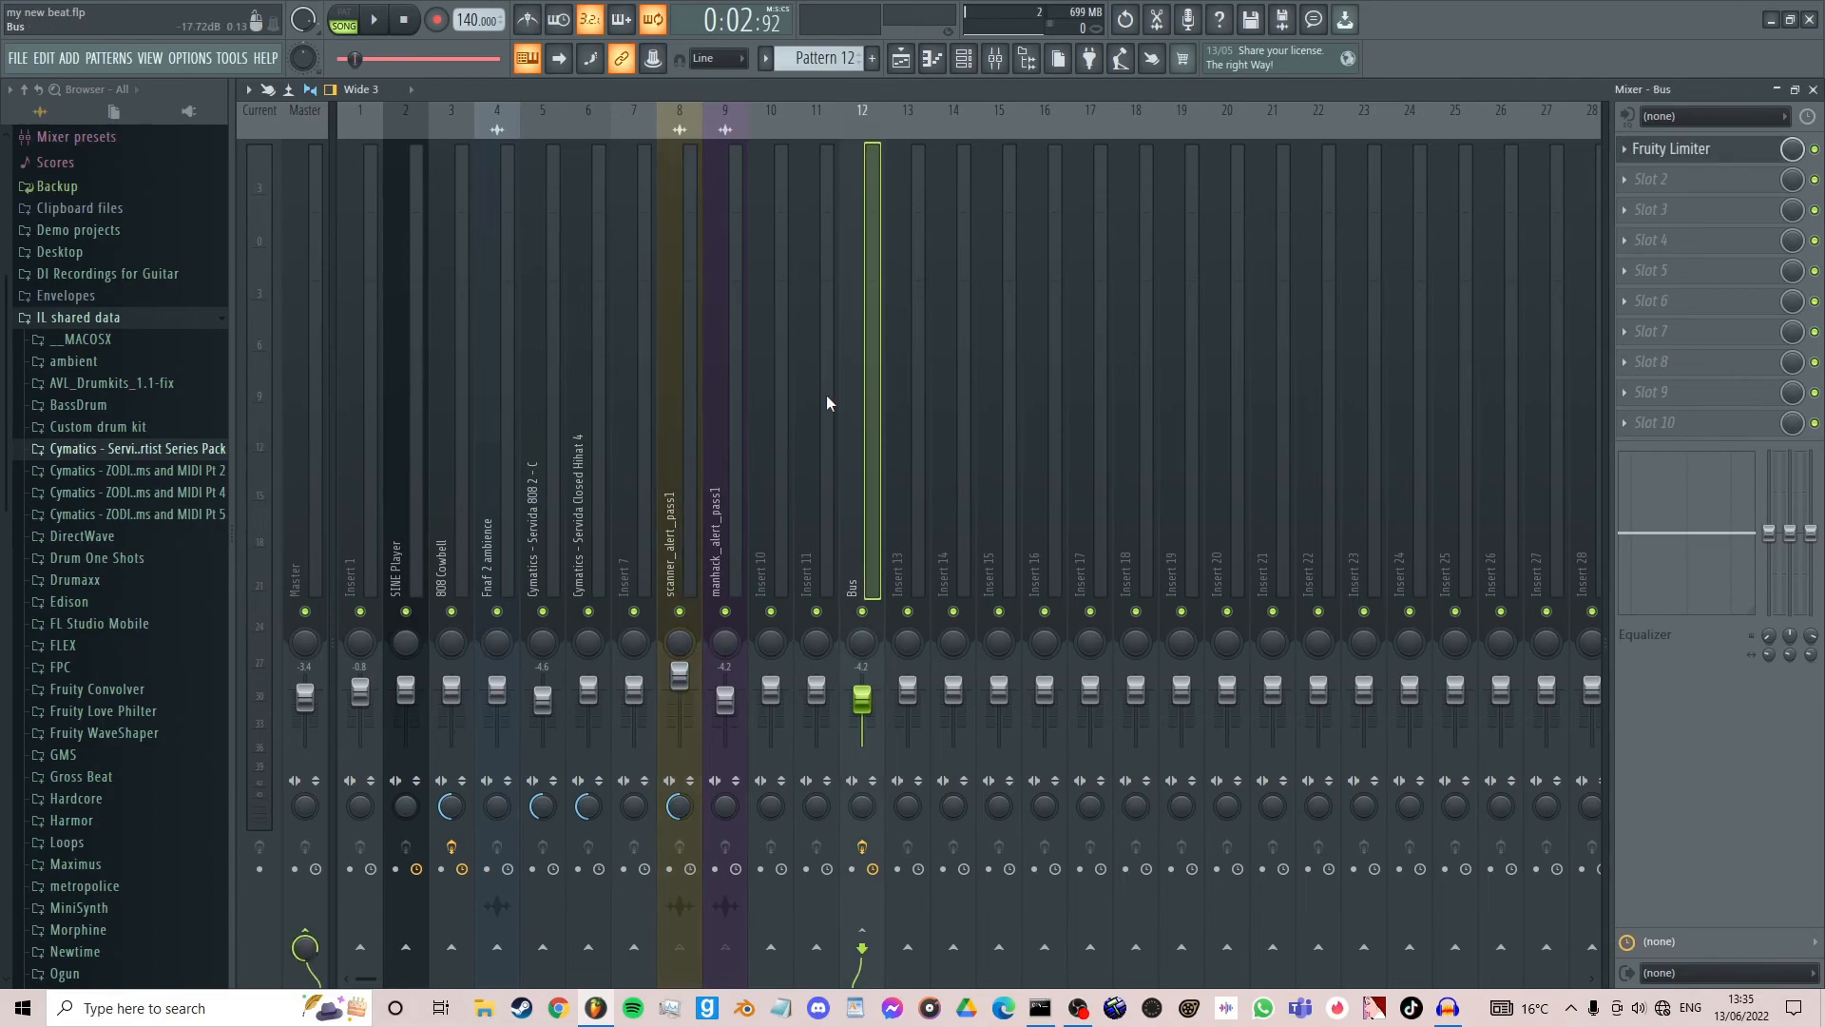
click(725, 433)
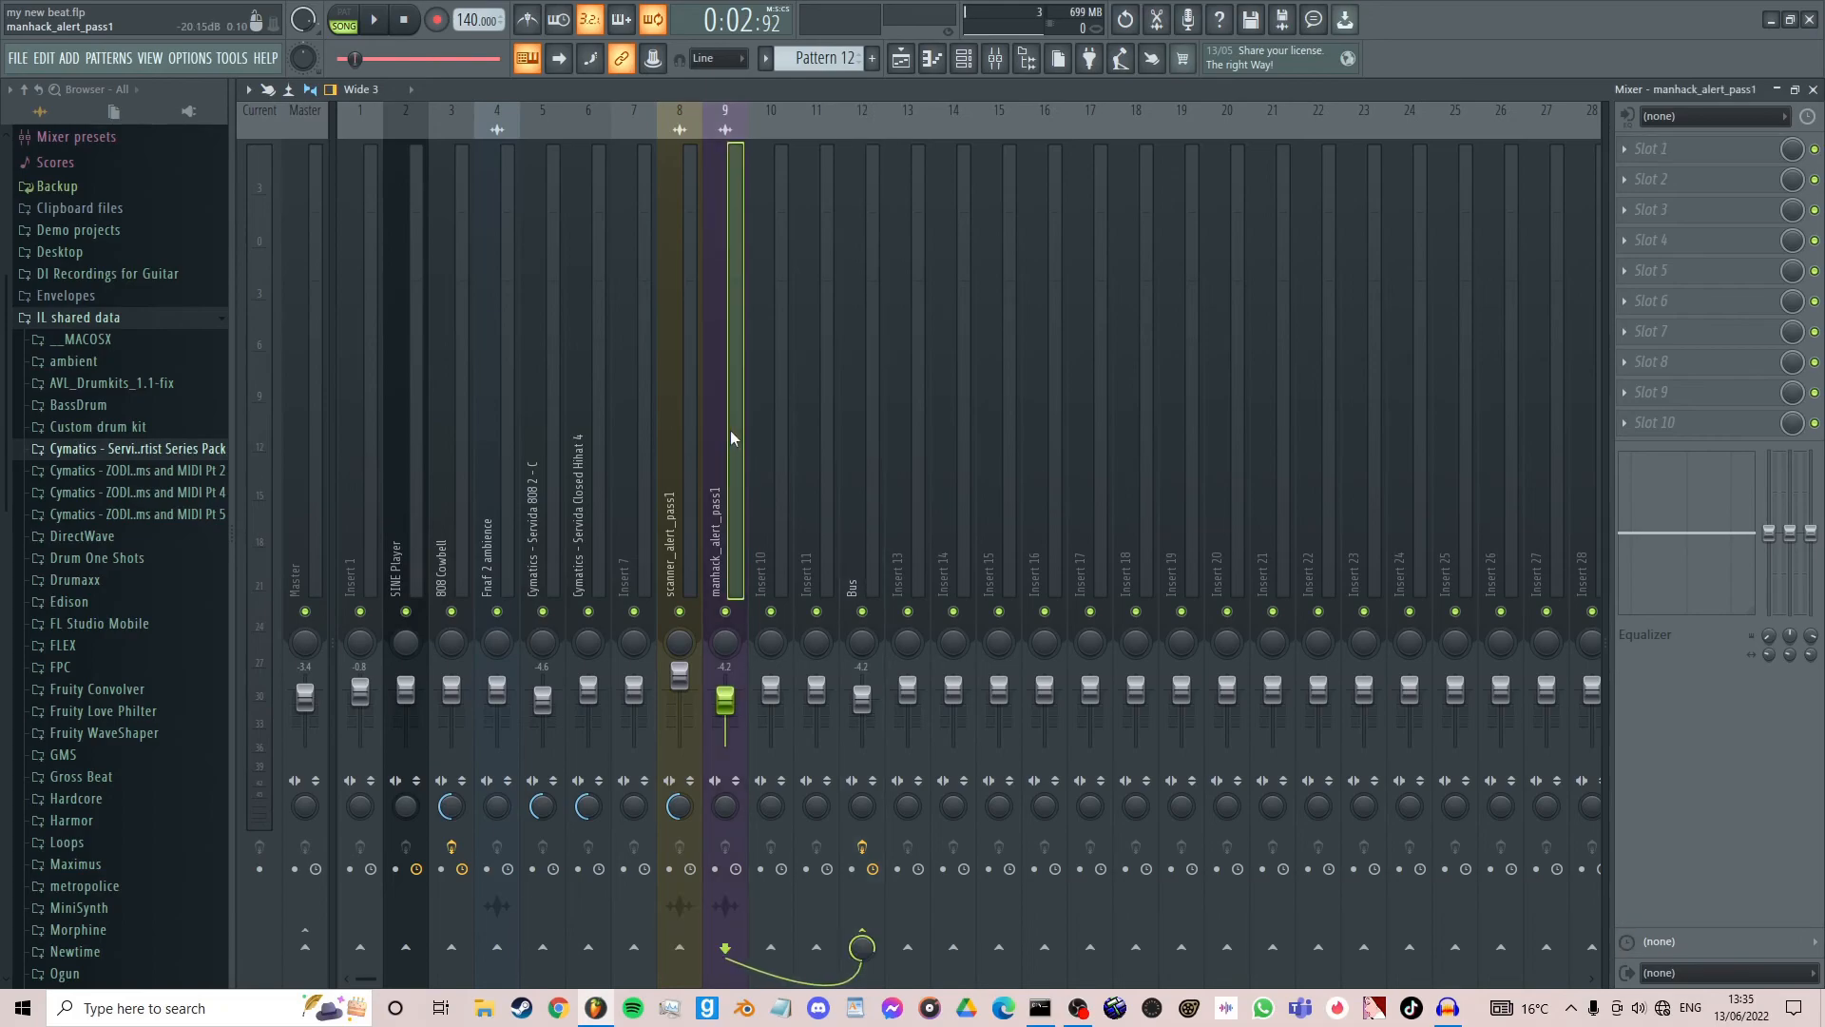